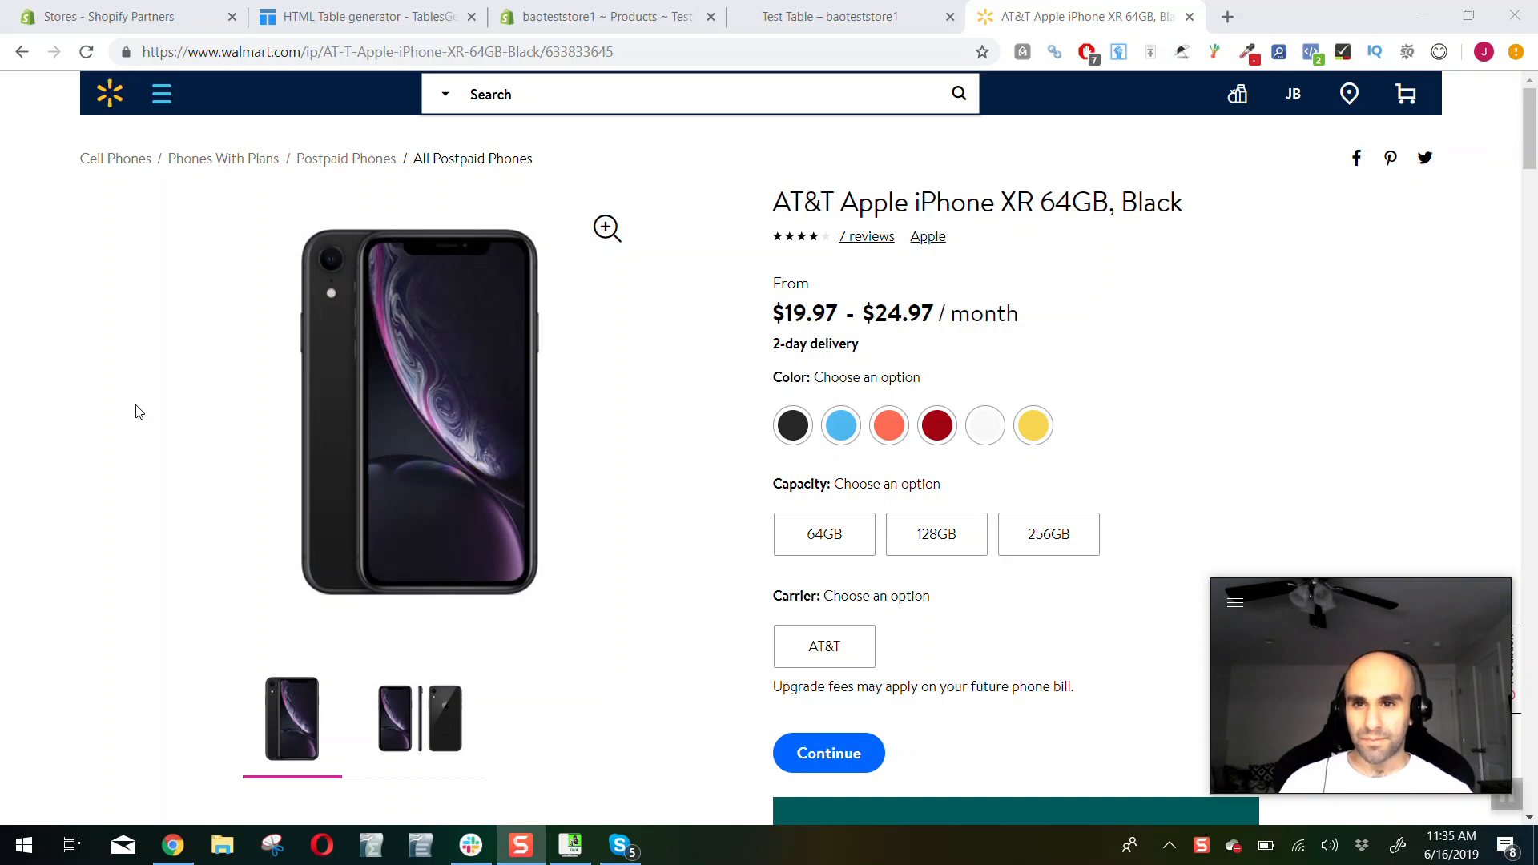
Insert a table into the Test Table product's description in the Shopify admin and add a column before the existing one
click(361, 17)
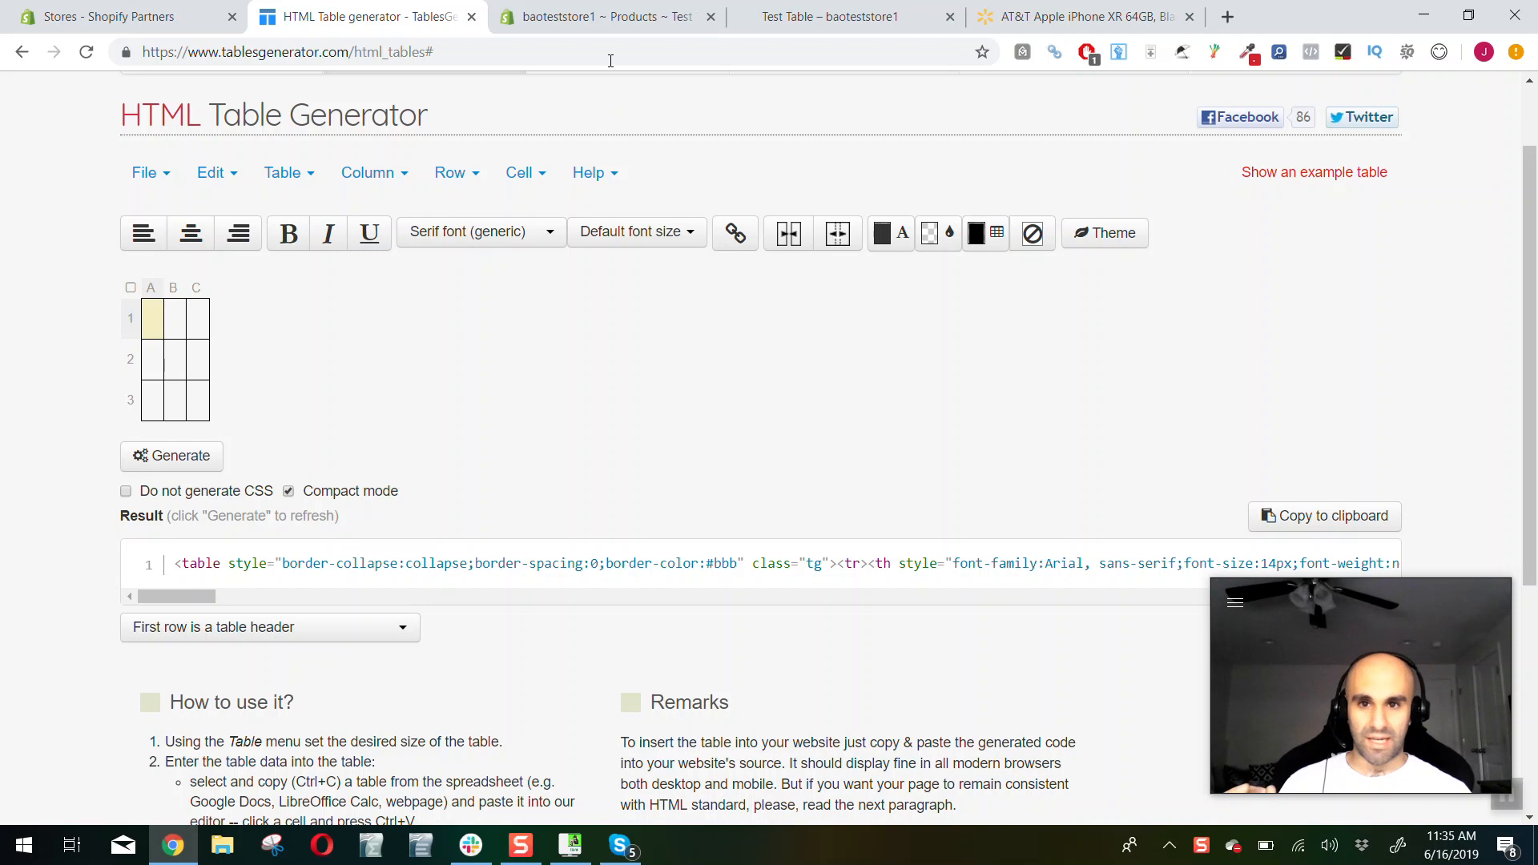
click(600, 17)
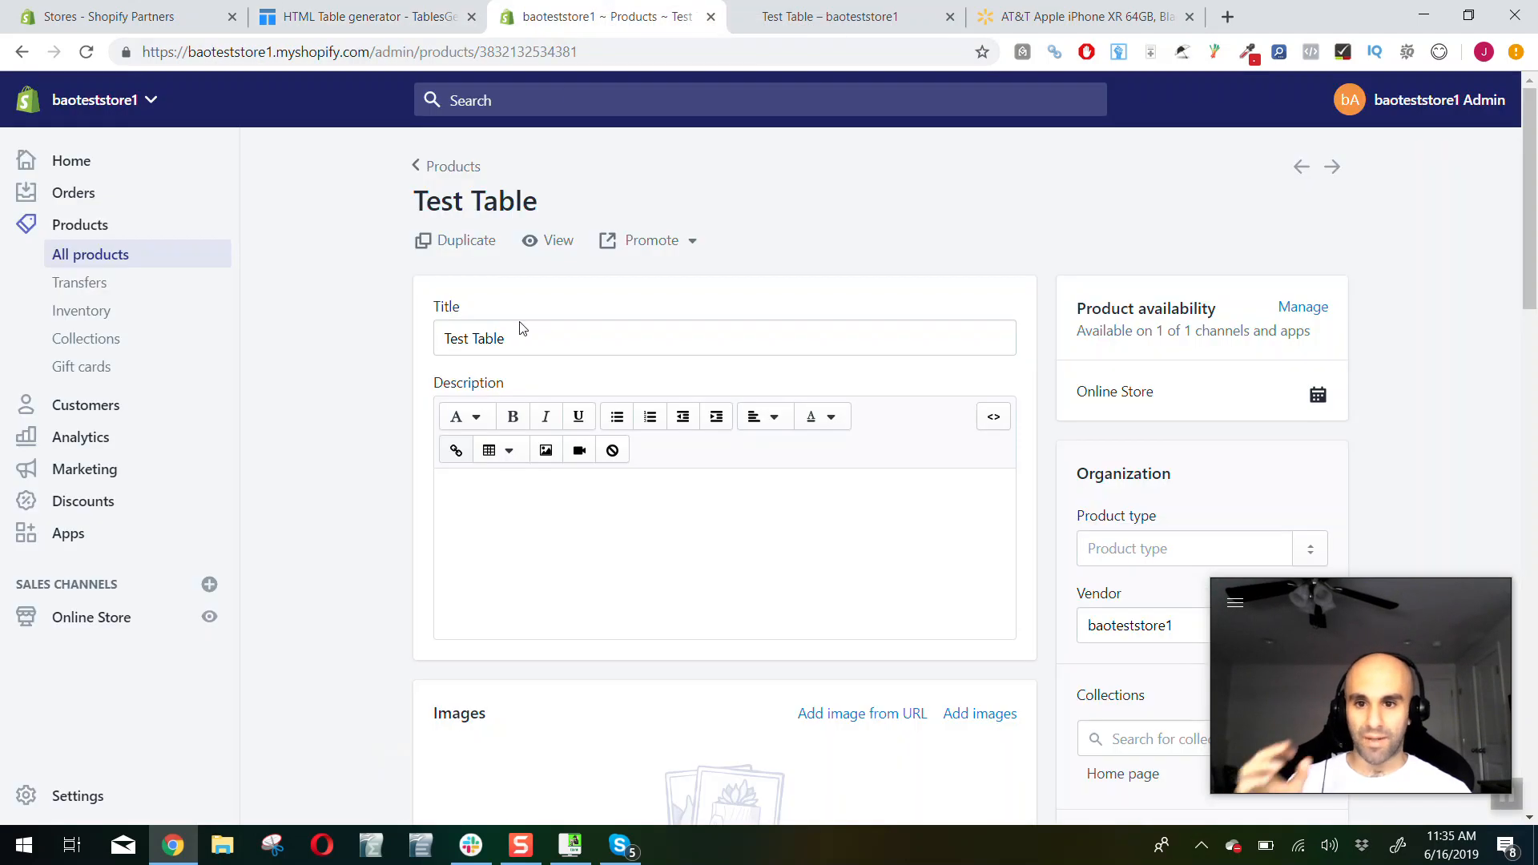
click(545, 512)
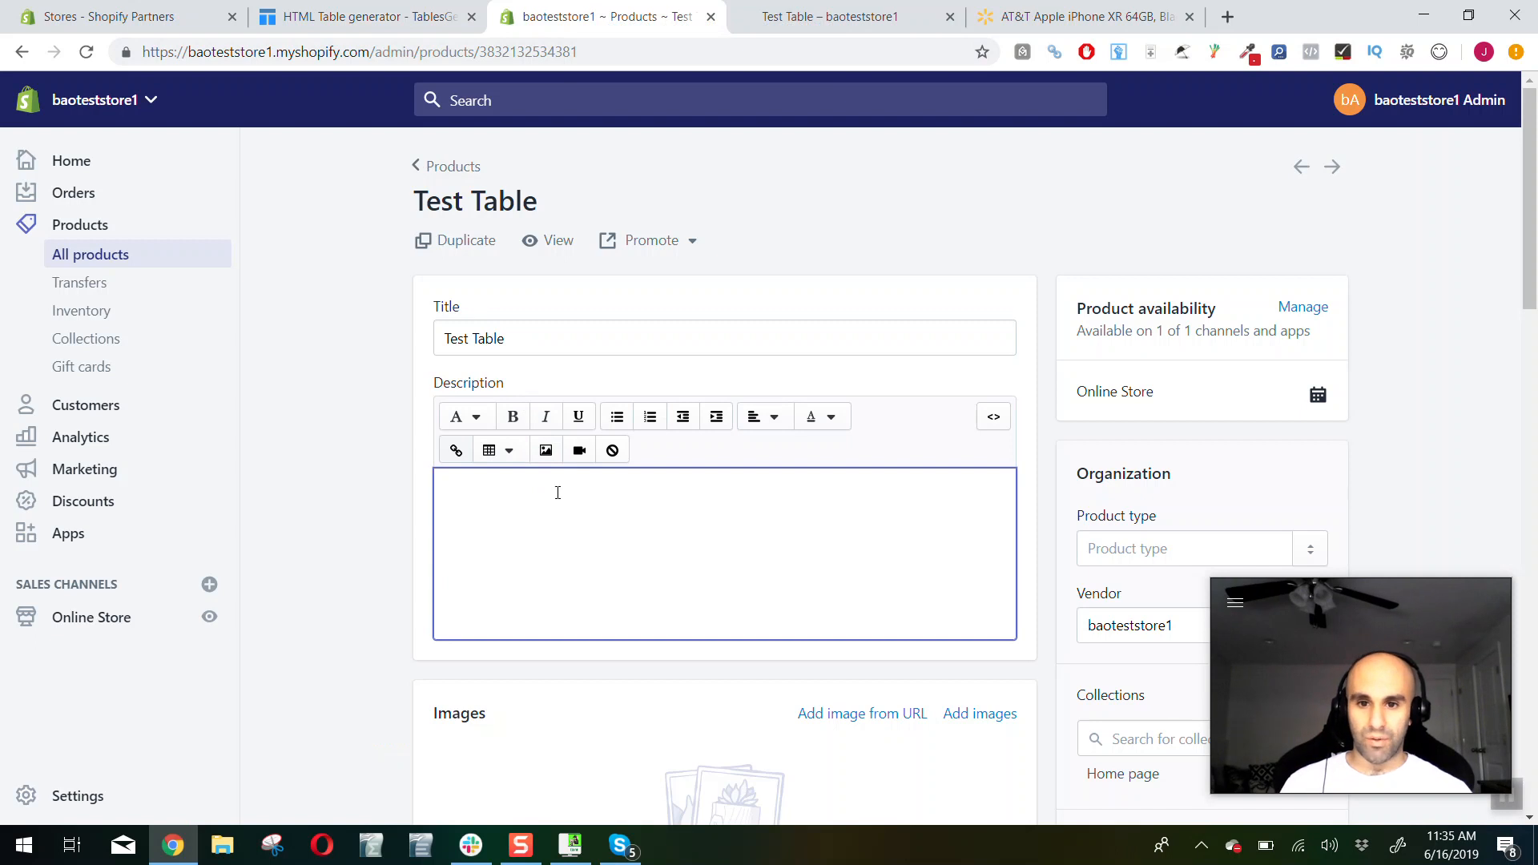
click(496, 452)
click(512, 494)
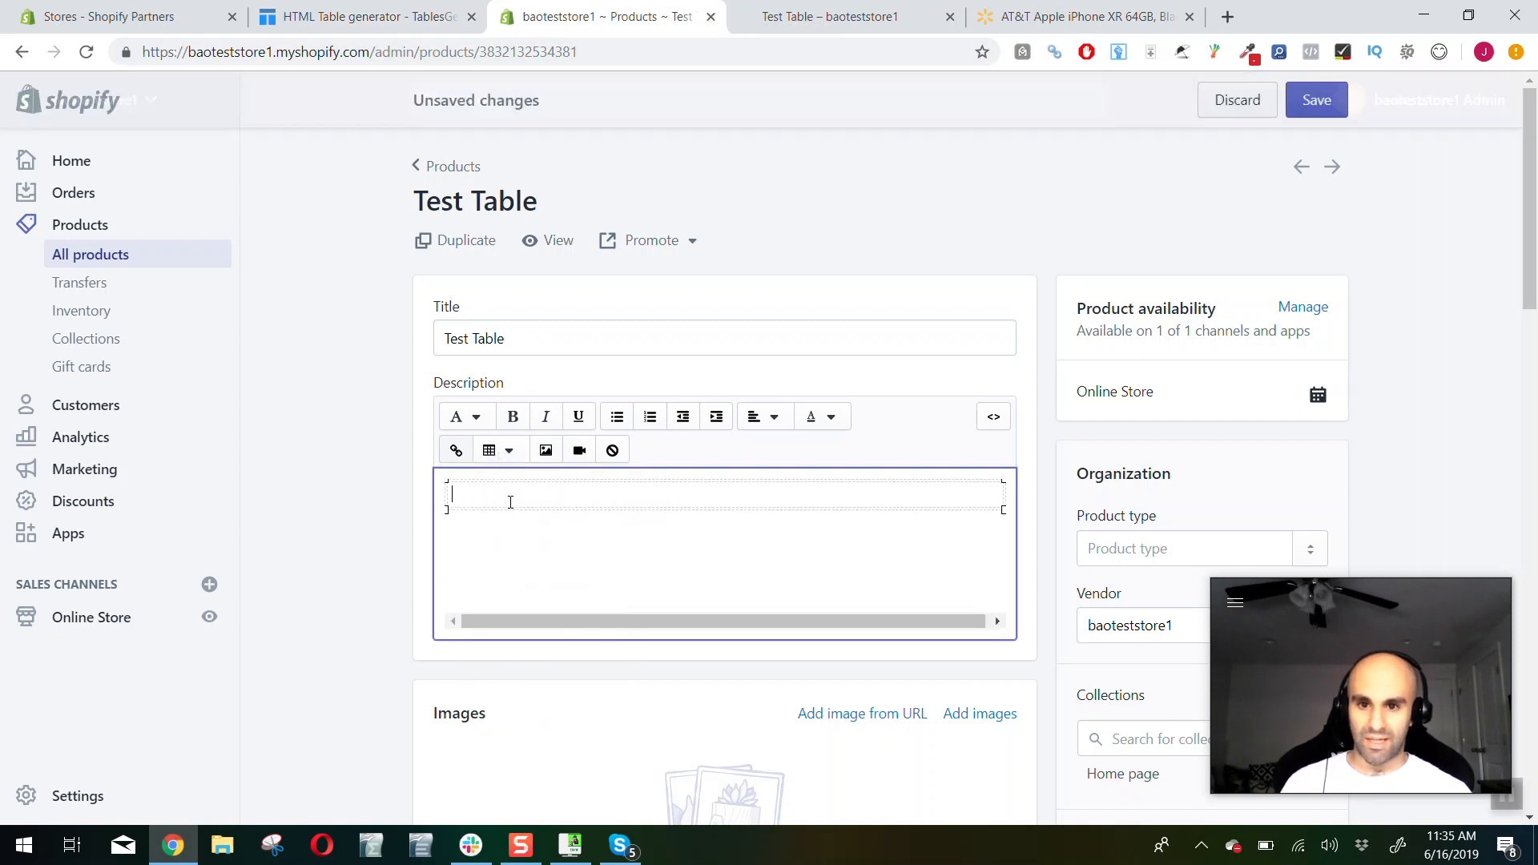
click(500, 450)
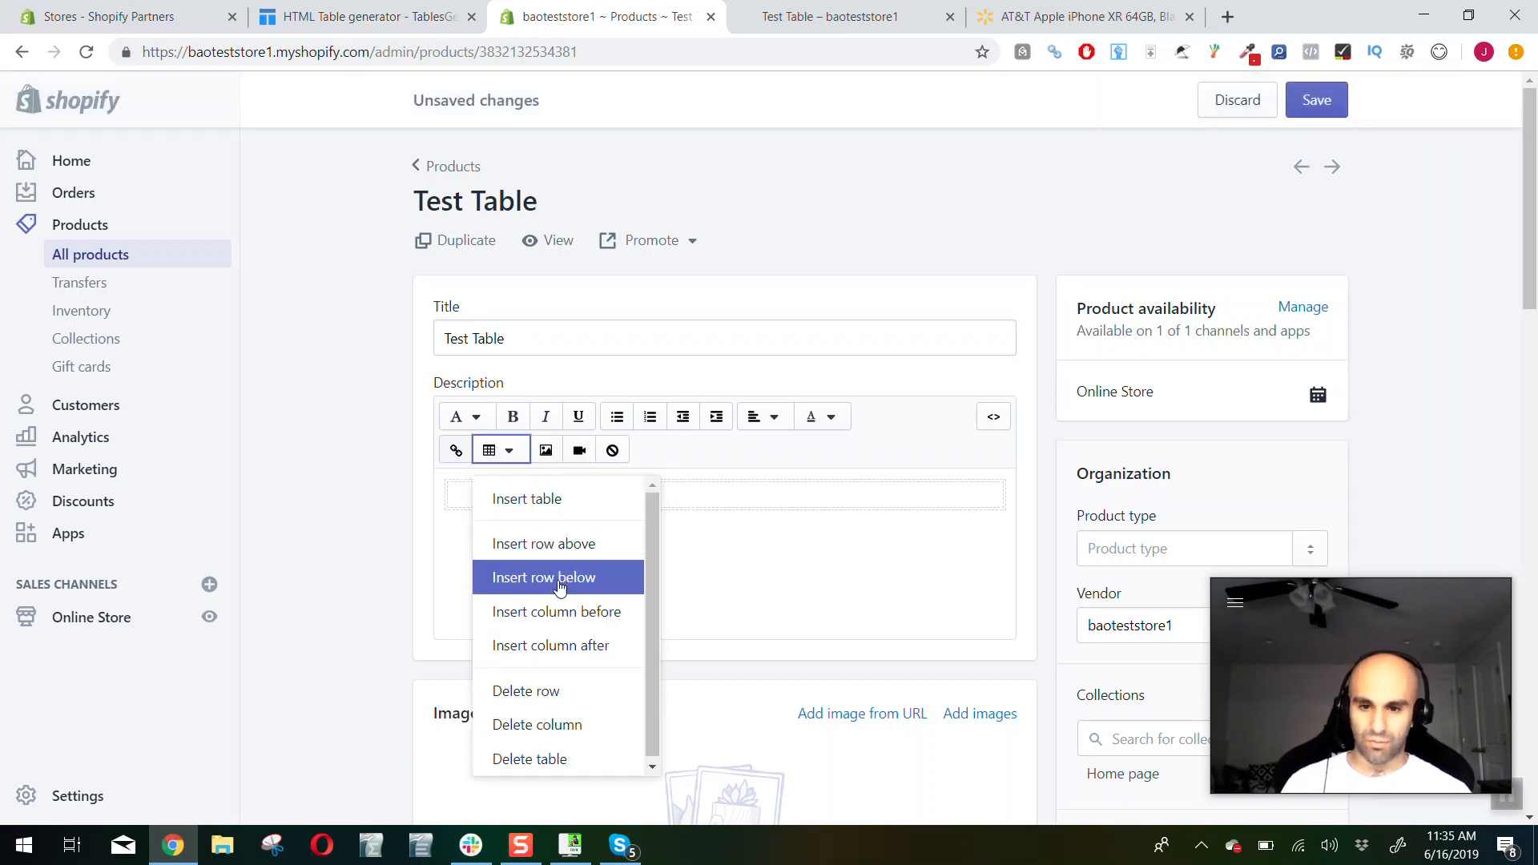
click(560, 611)
click(574, 532)
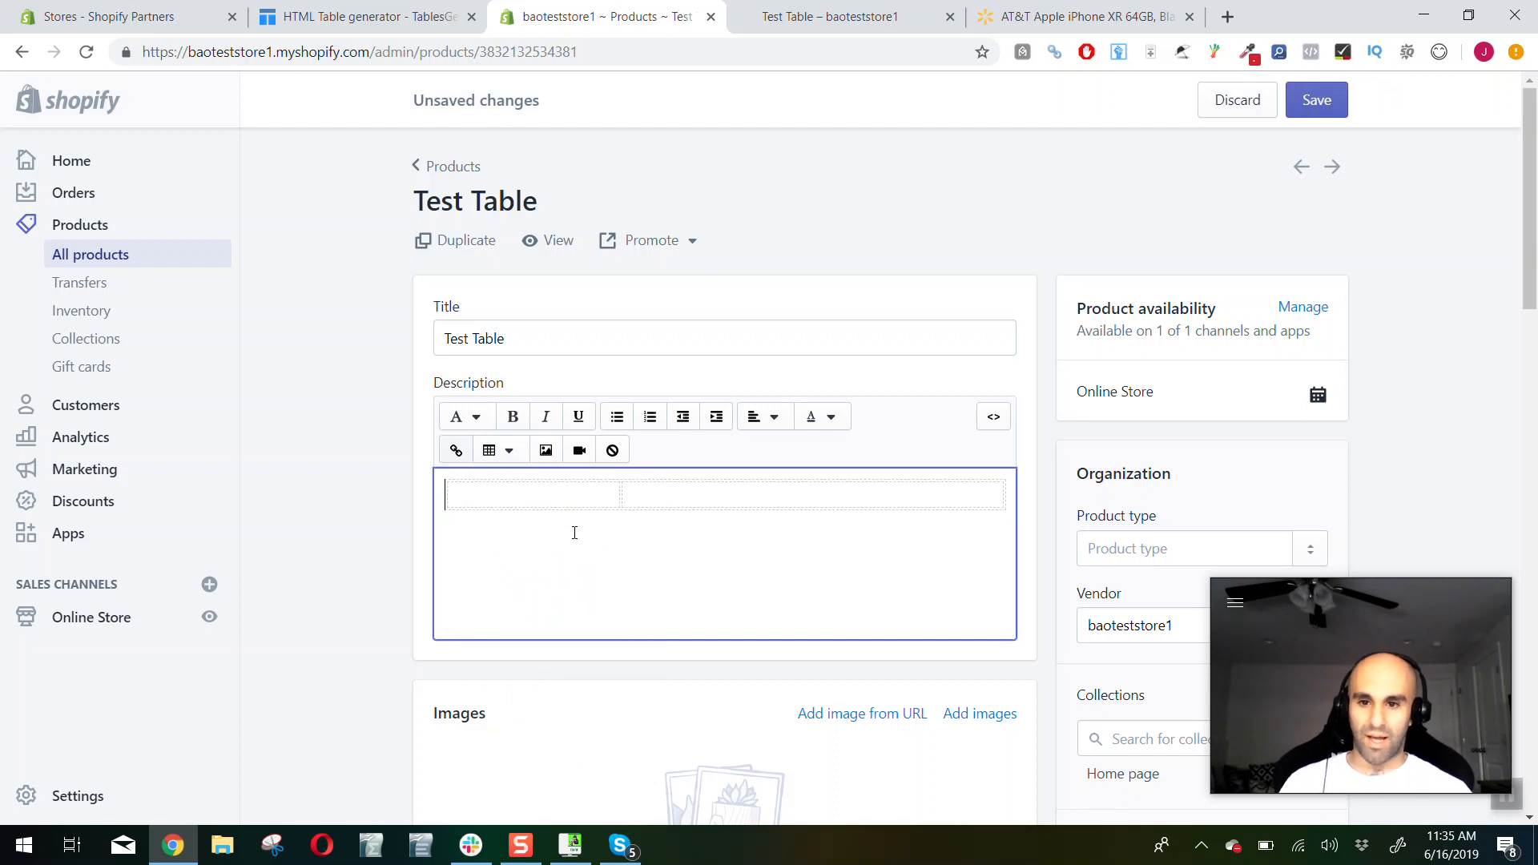
Clear the table from the product description and reopen the Test Table product from the product list
key(ctrl+a)
key(BackSpace)
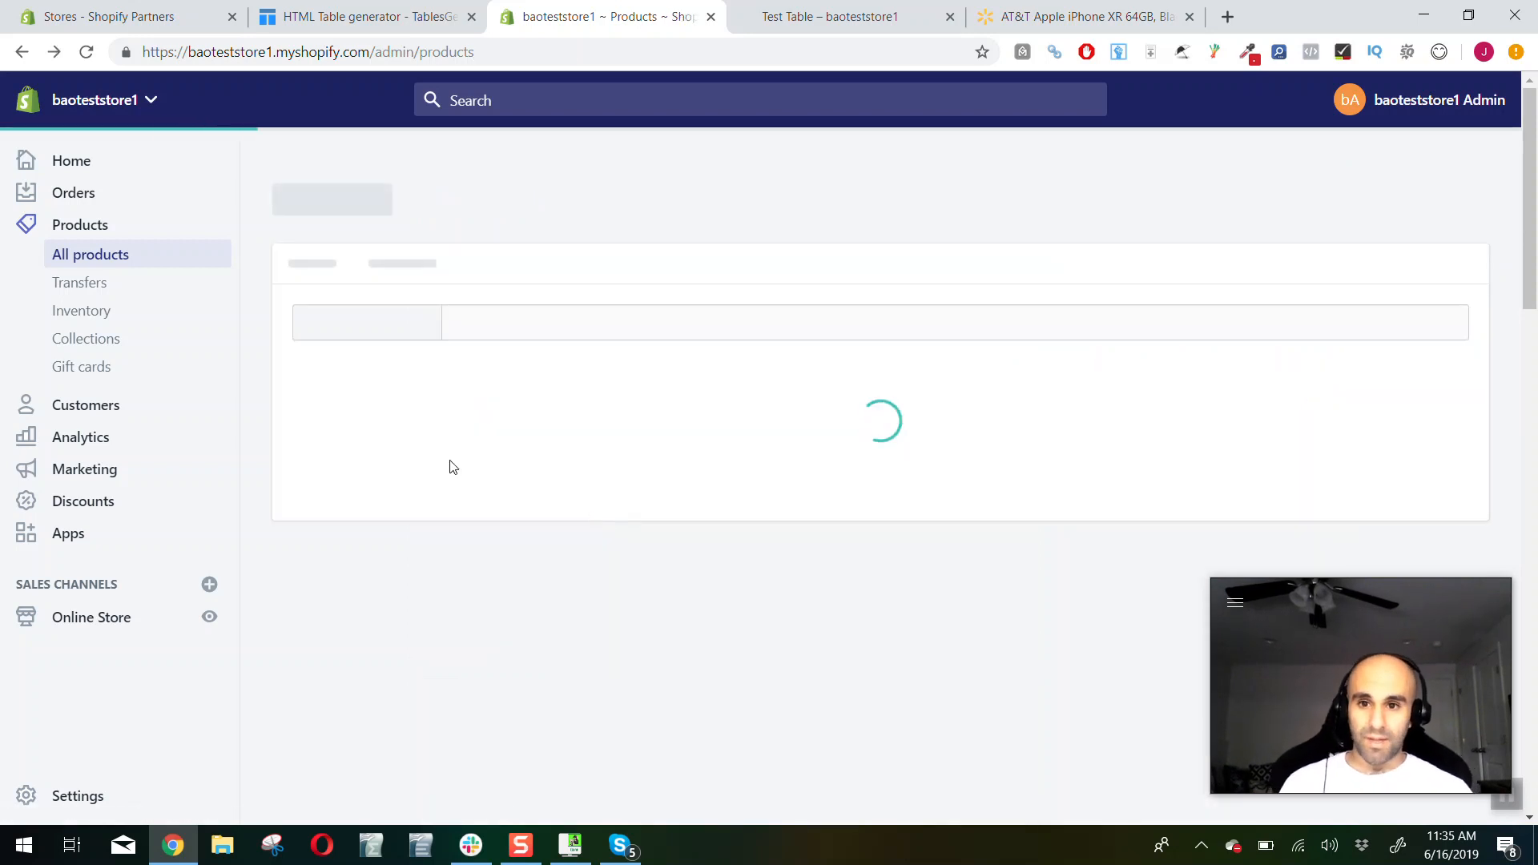
click(471, 463)
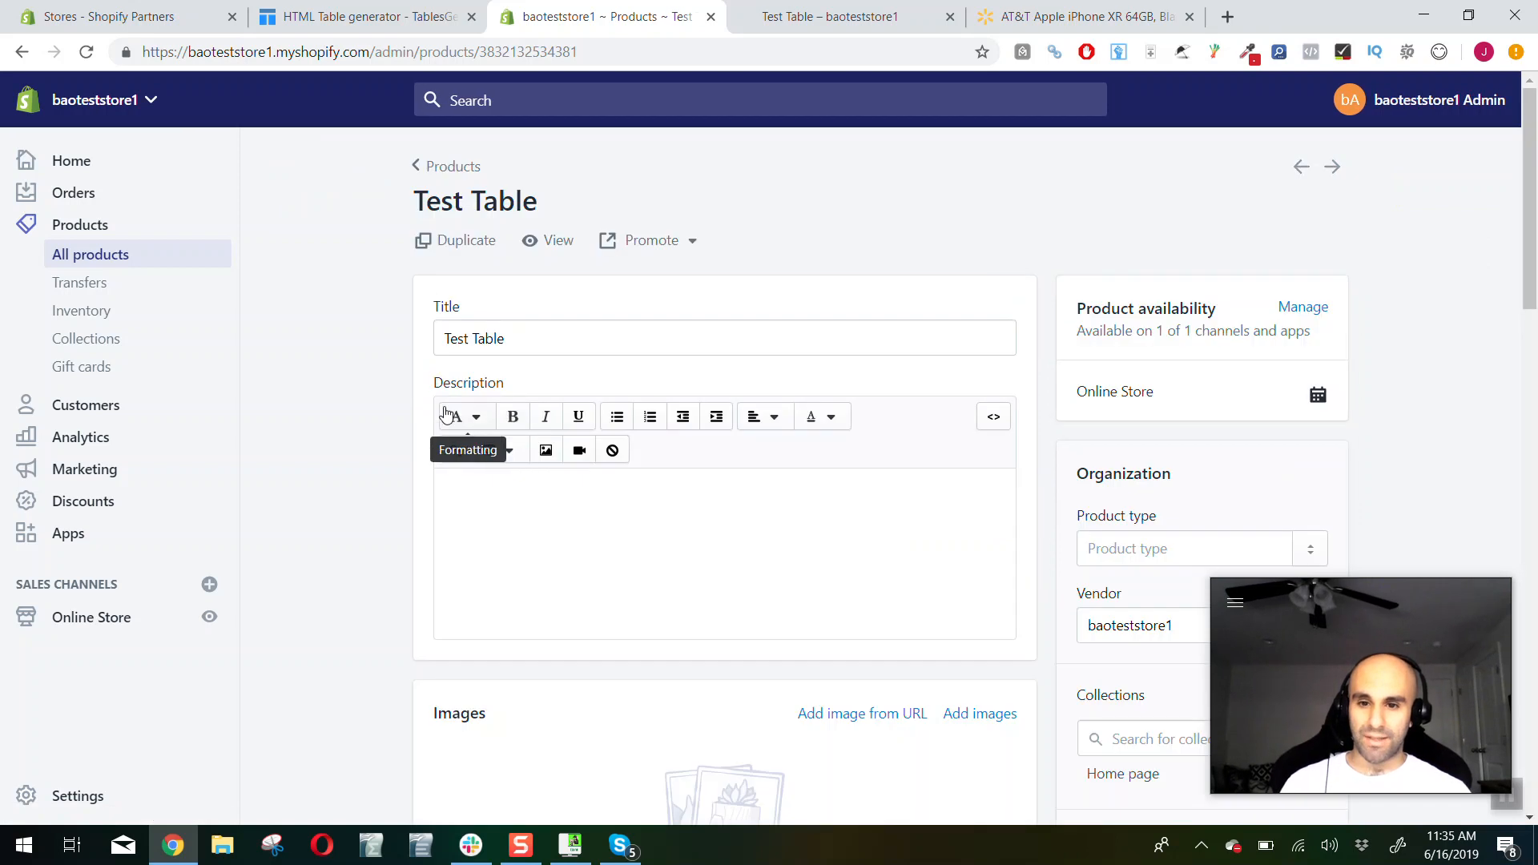
Enter the test text "fdsa" and "sdfa" in the first two cells of row 1 in the HTML Table Generator
click(367, 18)
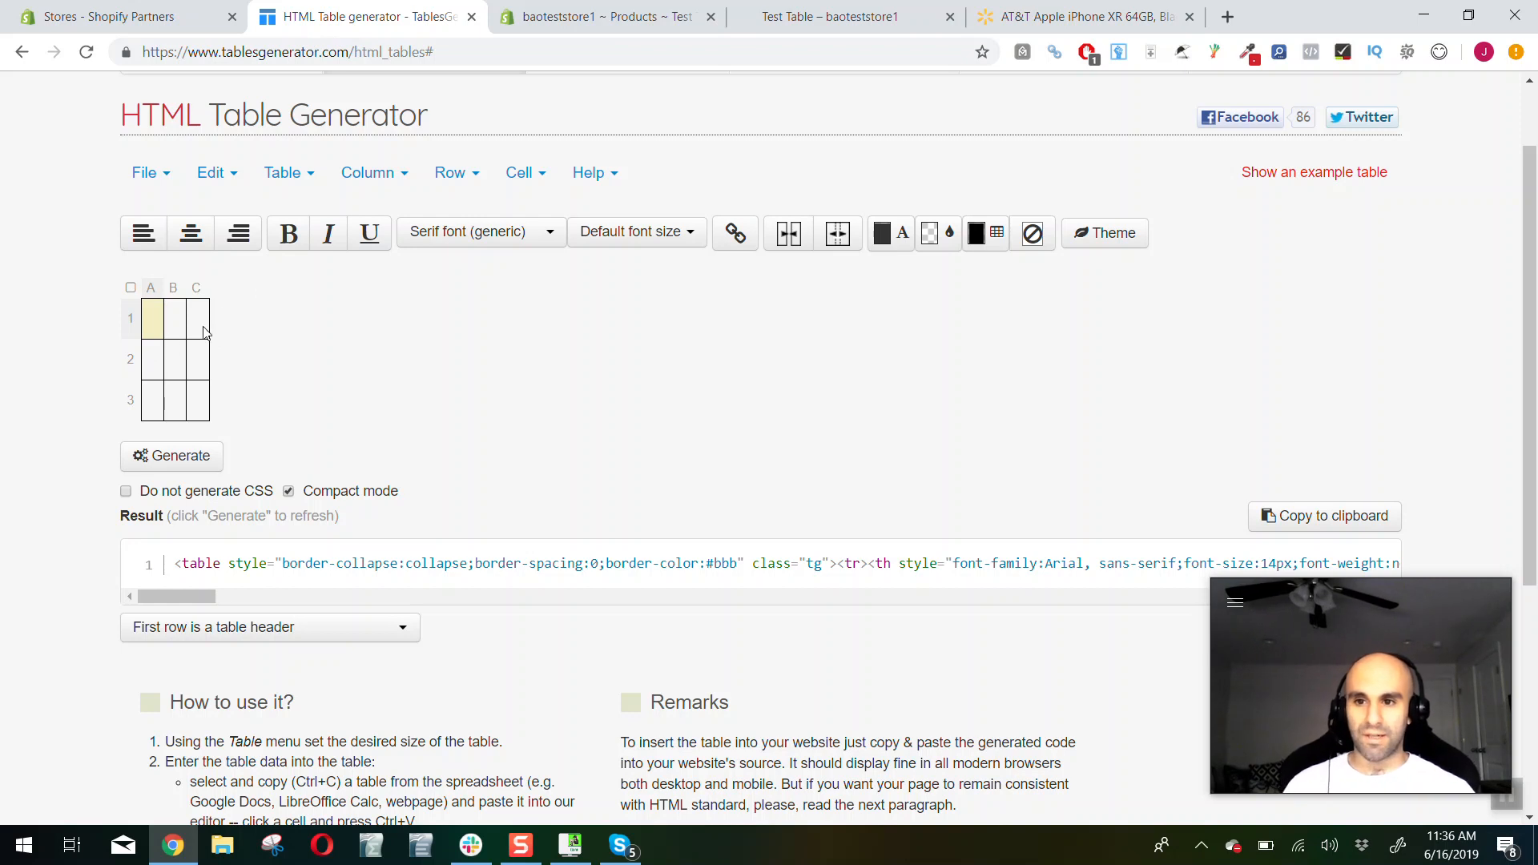
click(154, 319)
text(fdsa)
key(Tab)
text(sdfa)
Clear the test text from the first two cells of row 1
click(162, 321)
double_click(163, 318)
key(BackSpace)
click(190, 329)
double_click(182, 318)
key(BackSpace)
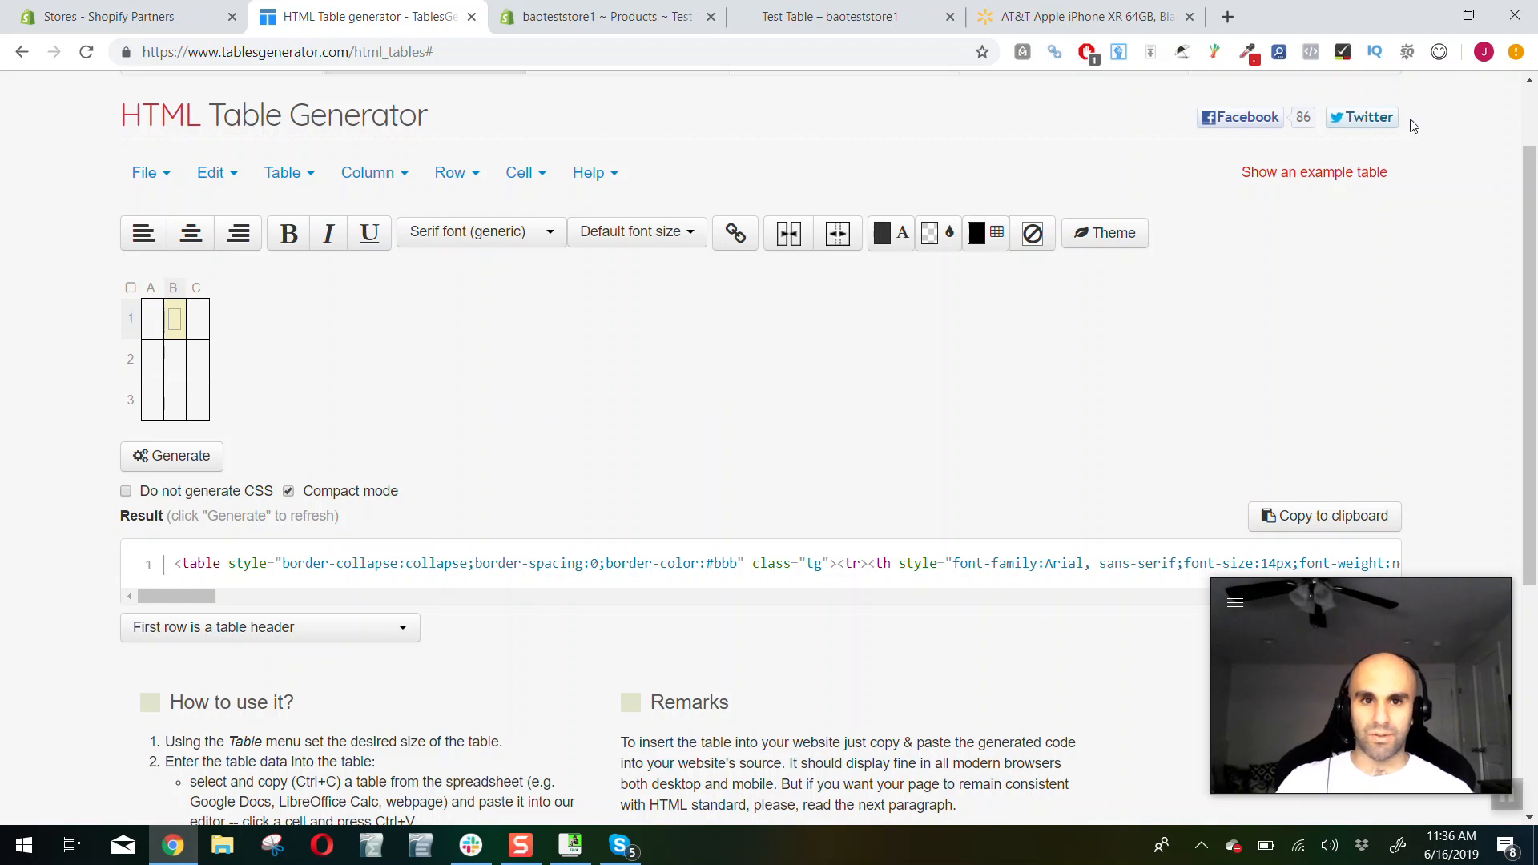
Examine the About This Item description and Key Features list on Walmart's AT&T Apple iPhone XR page
click(1171, 14)
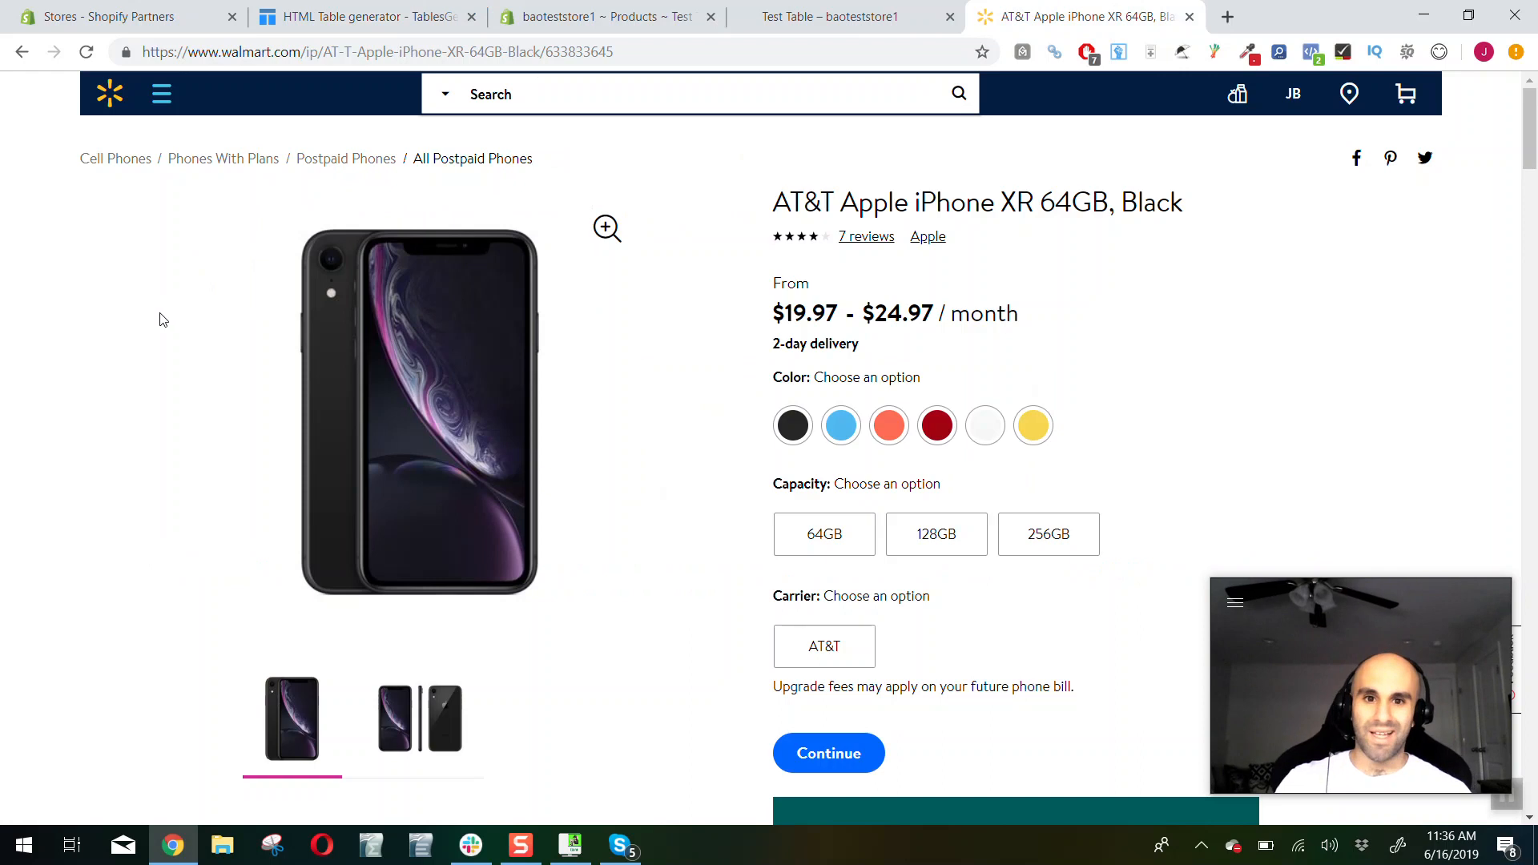
scroll(162, 320, down, 20)
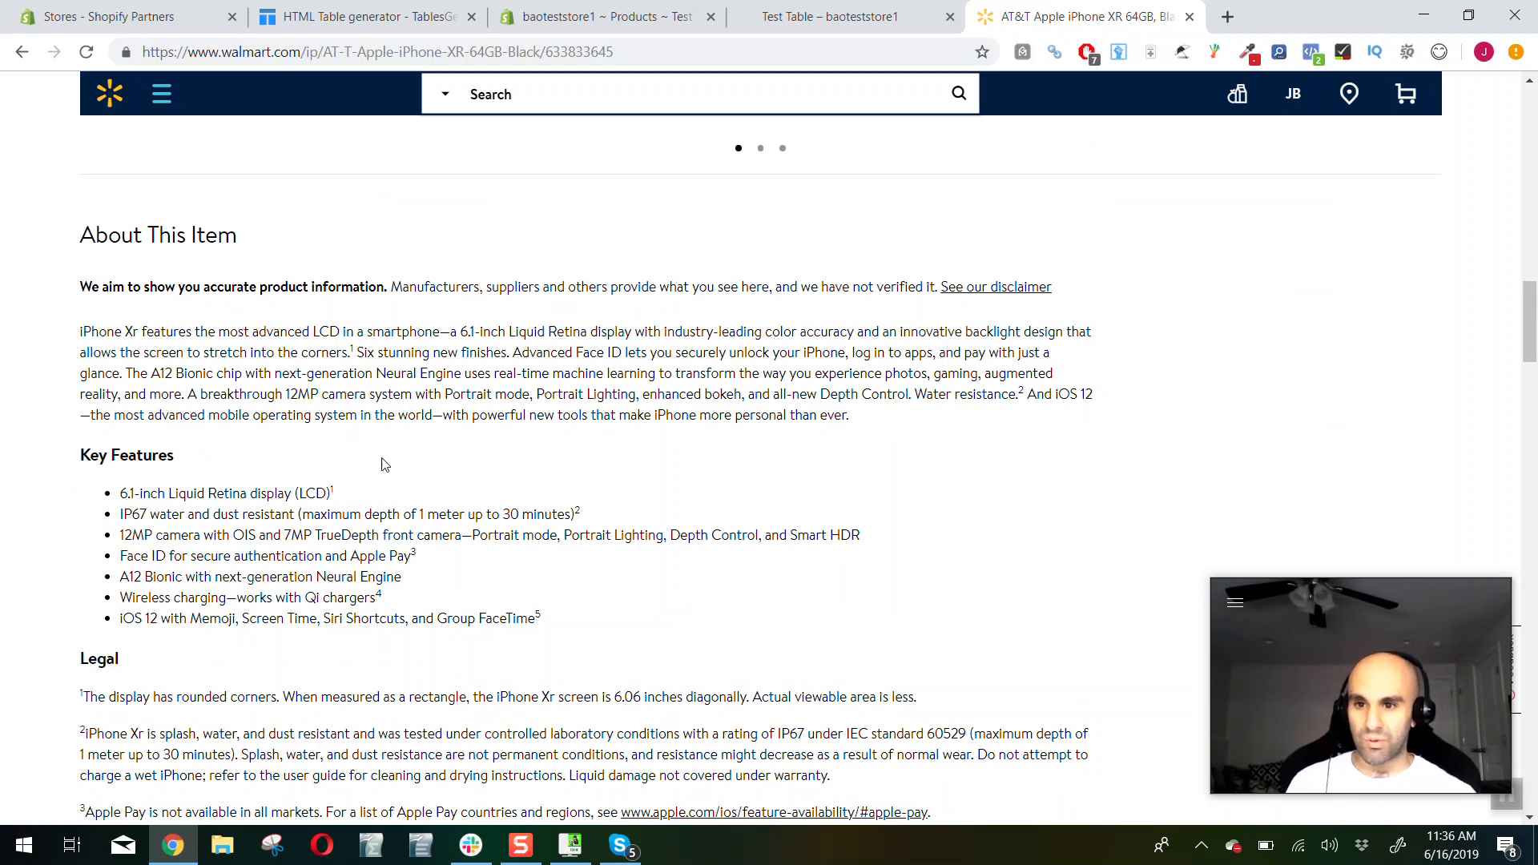
drag(80, 224, 716, 449)
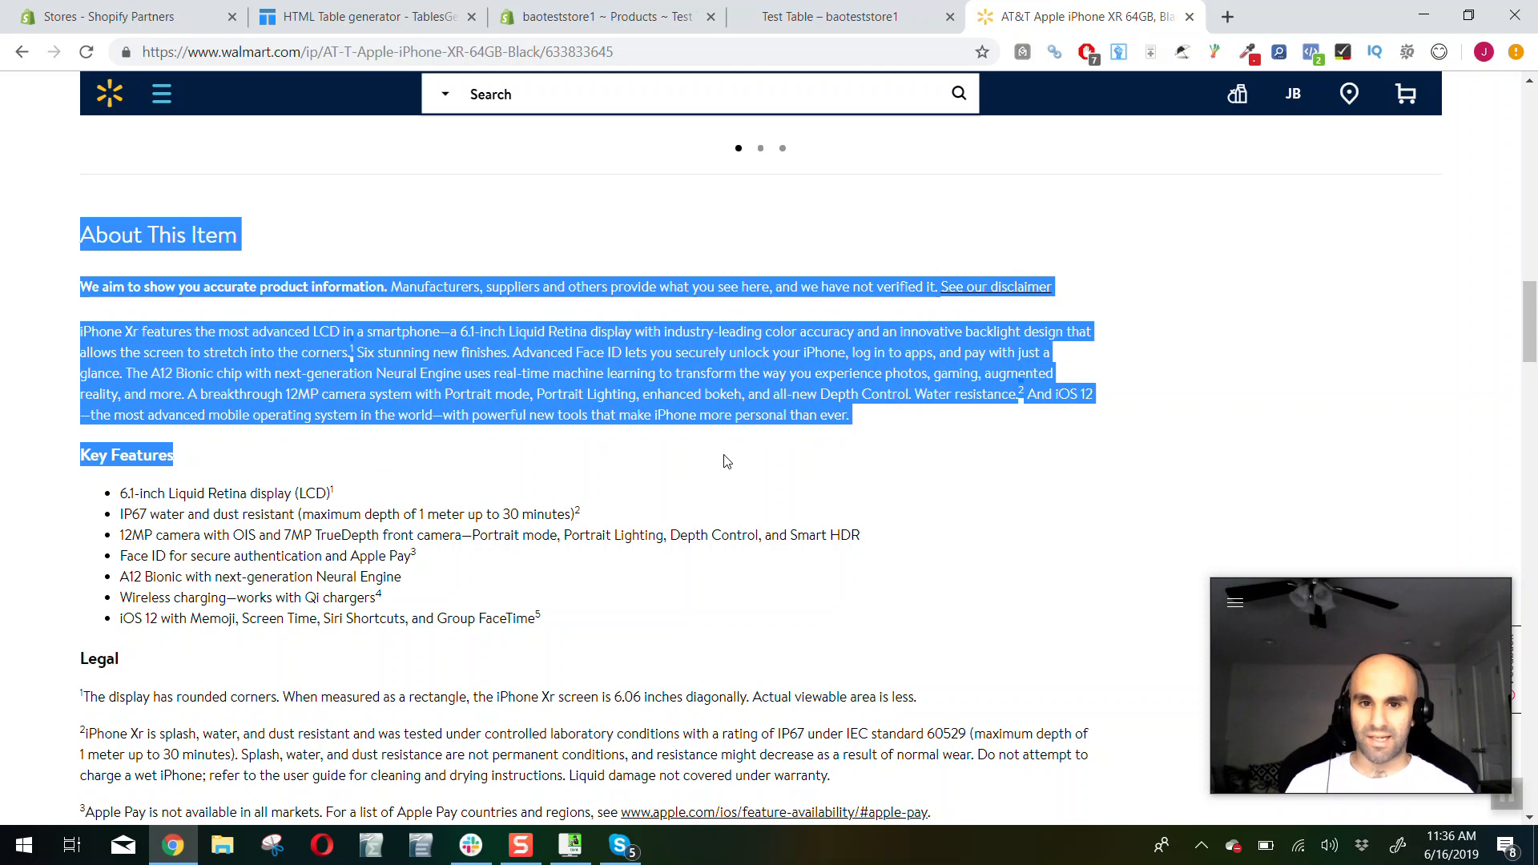
click(724, 456)
drag(856, 415, 81, 332)
click(82, 334)
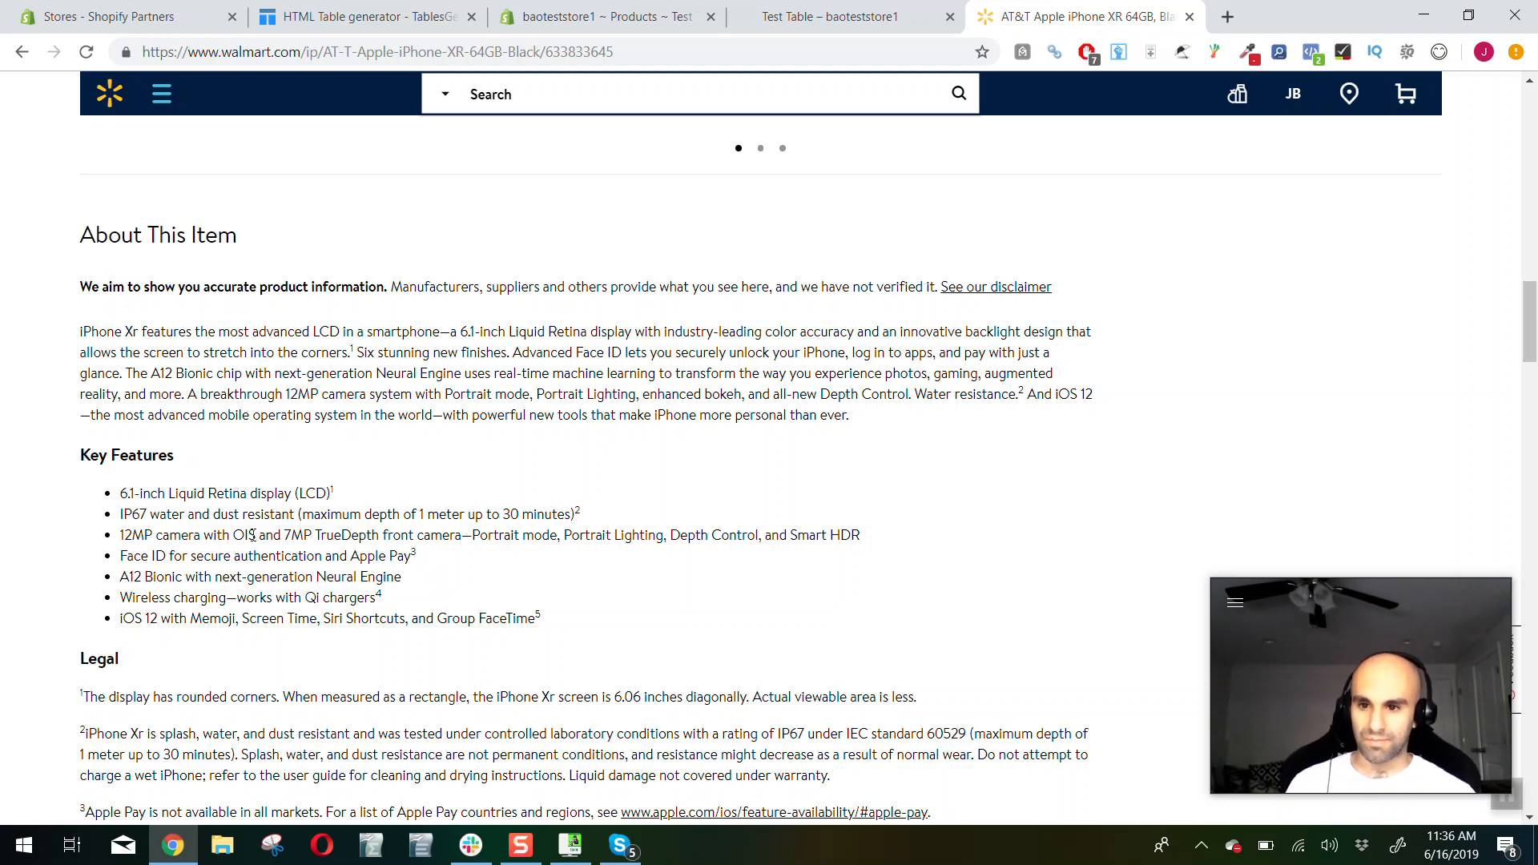
drag(564, 644, 80, 493)
click(74, 497)
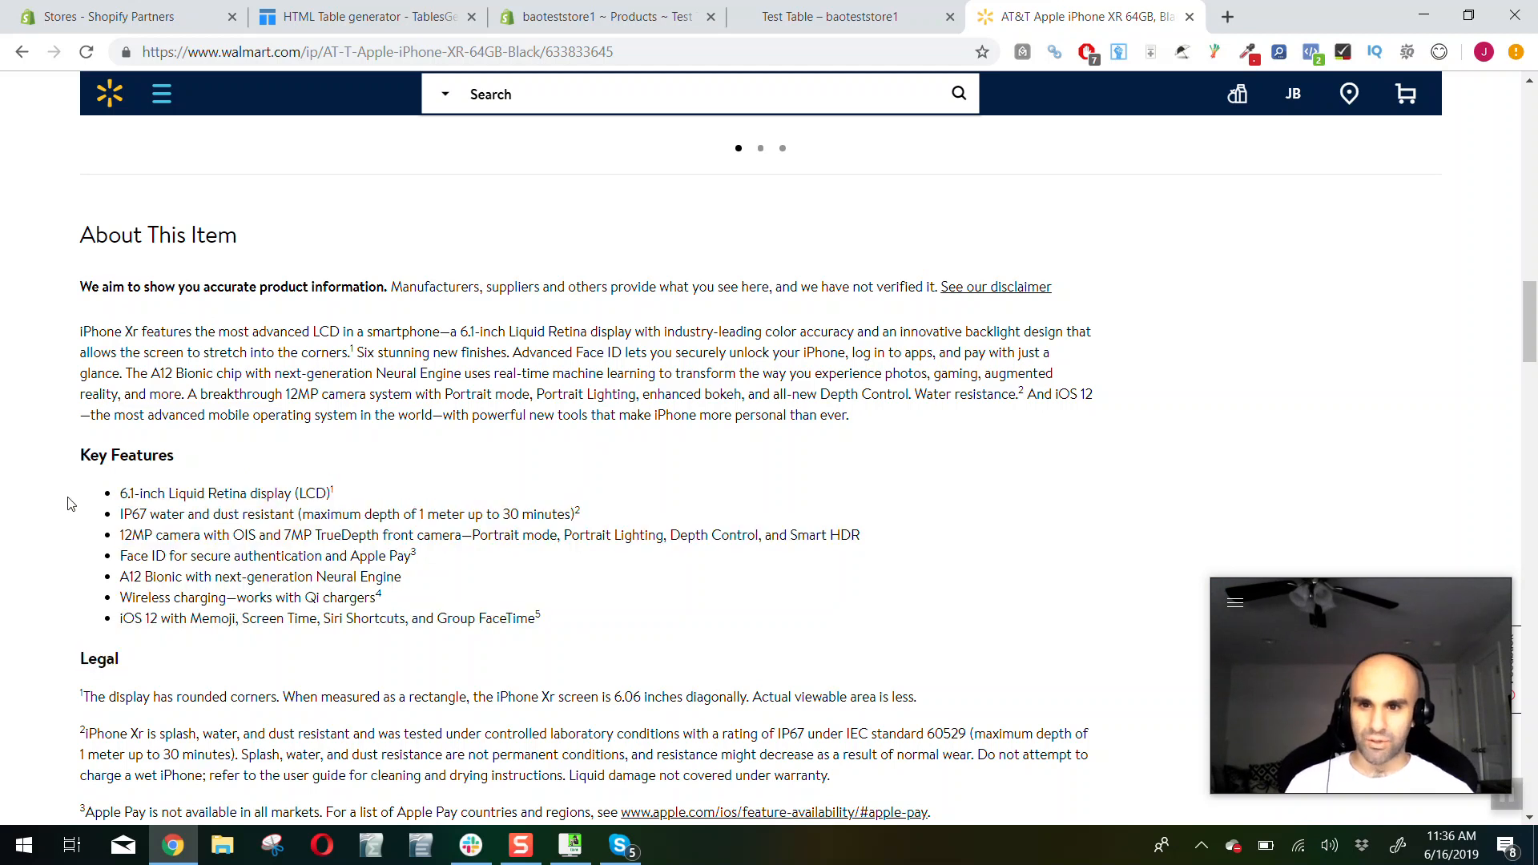
drag(78, 232, 889, 331)
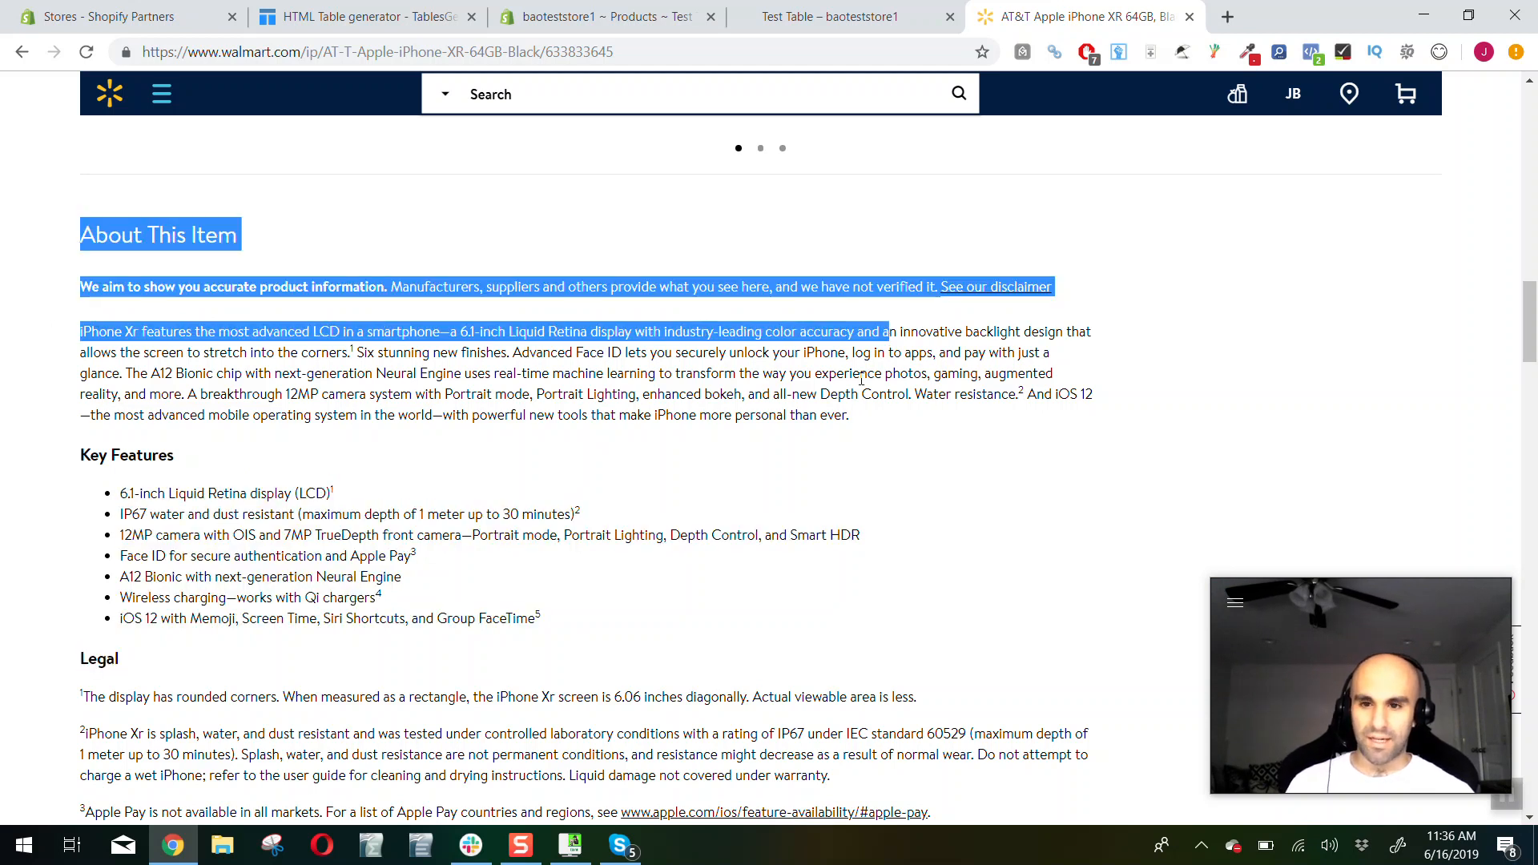
click(879, 363)
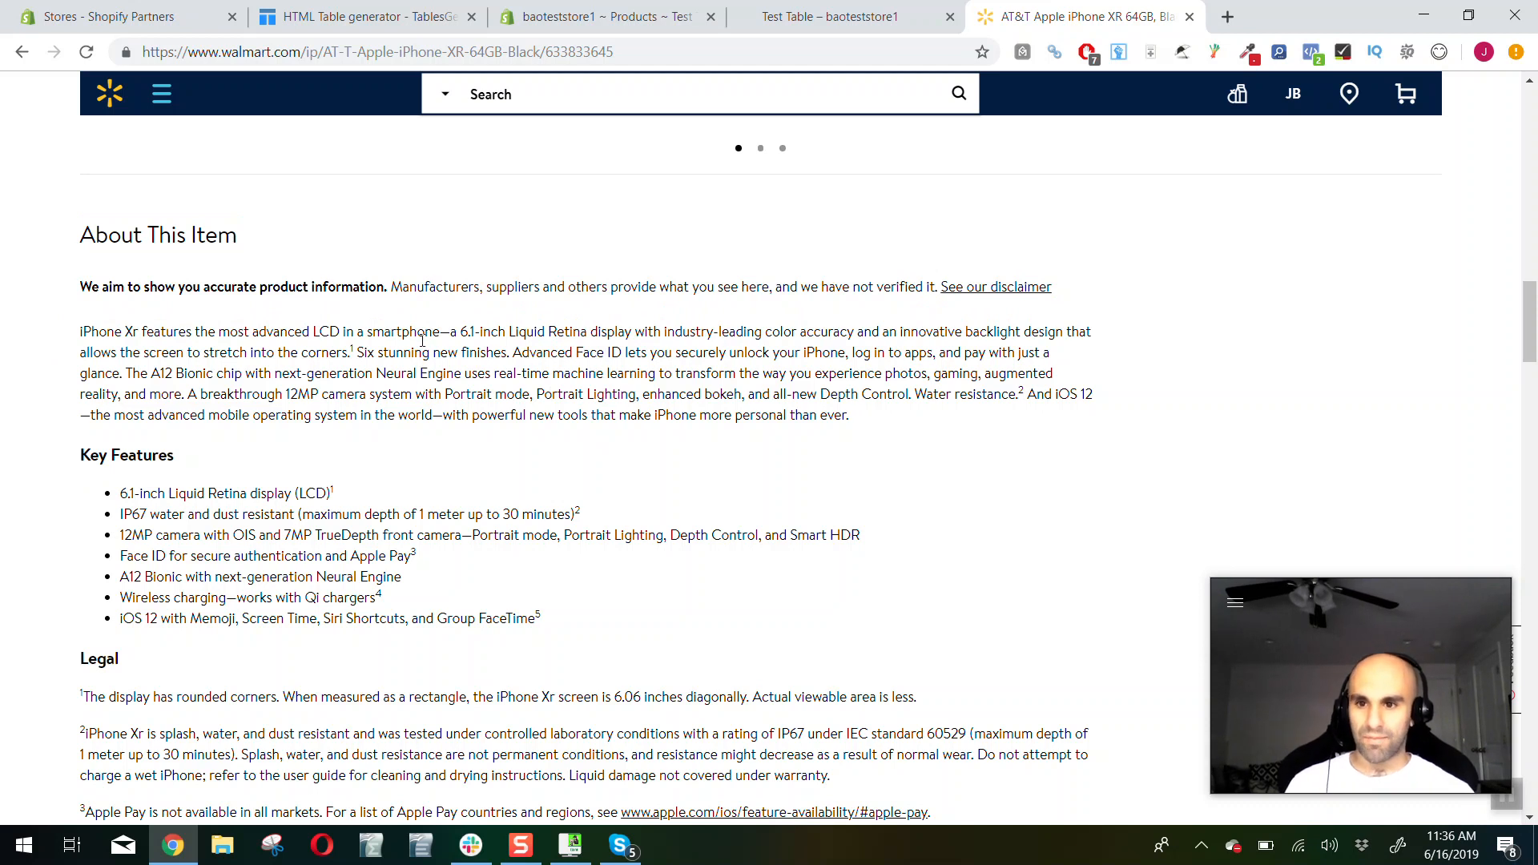
Enter "Display Size" as the first column's header in the HTML Table Generator
click(338, 14)
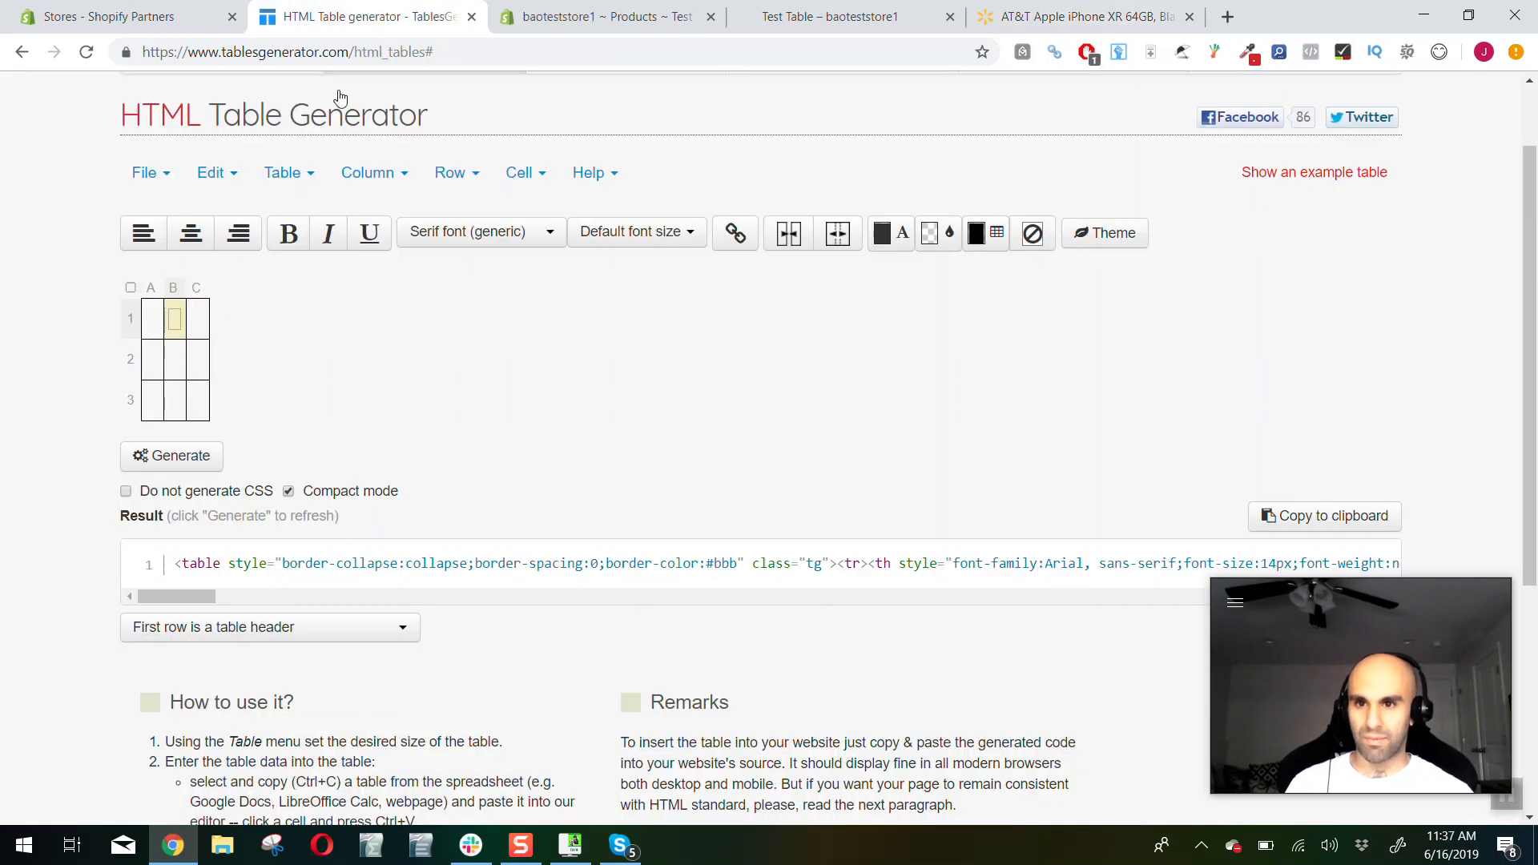
click(151, 318)
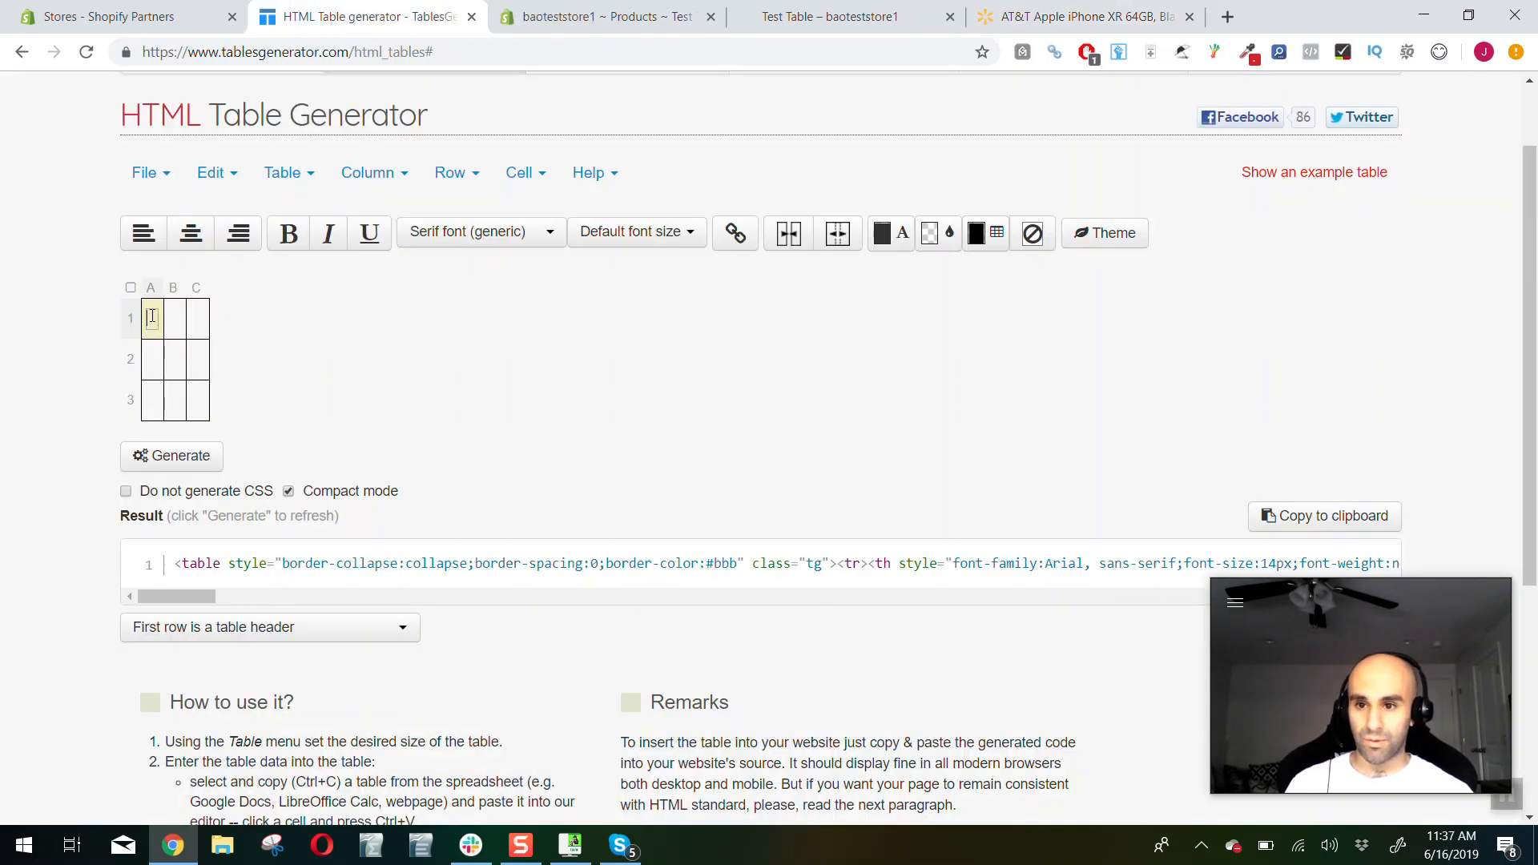
text(Display Size)
Check the iPhone XR key features on Walmart and enter "Water Resistance" as the generator table's second column header
click(1073, 16)
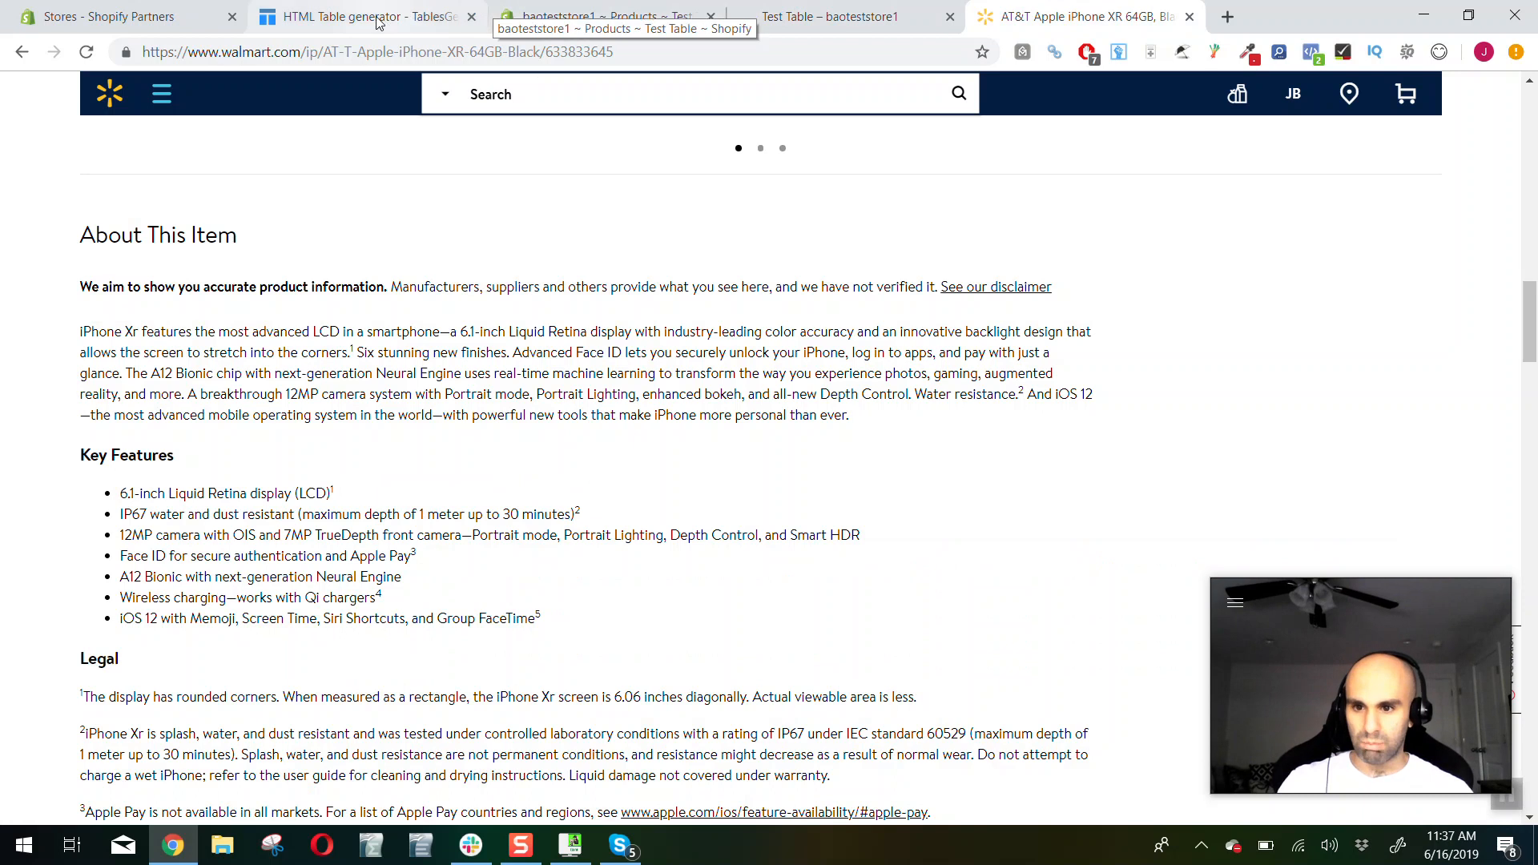
click(341, 17)
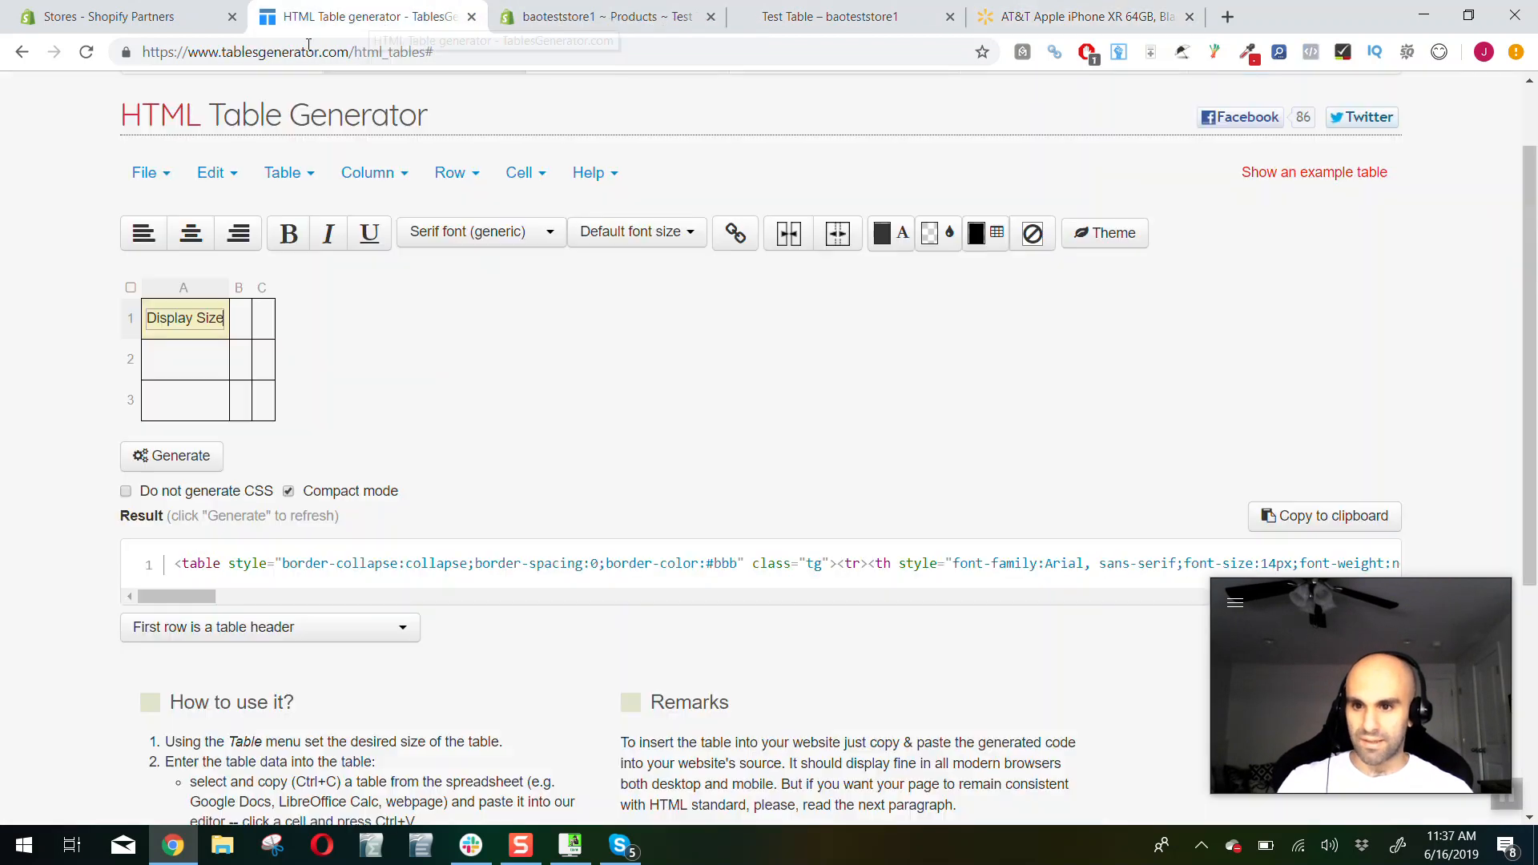
click(258, 314)
click(237, 320)
text(W)
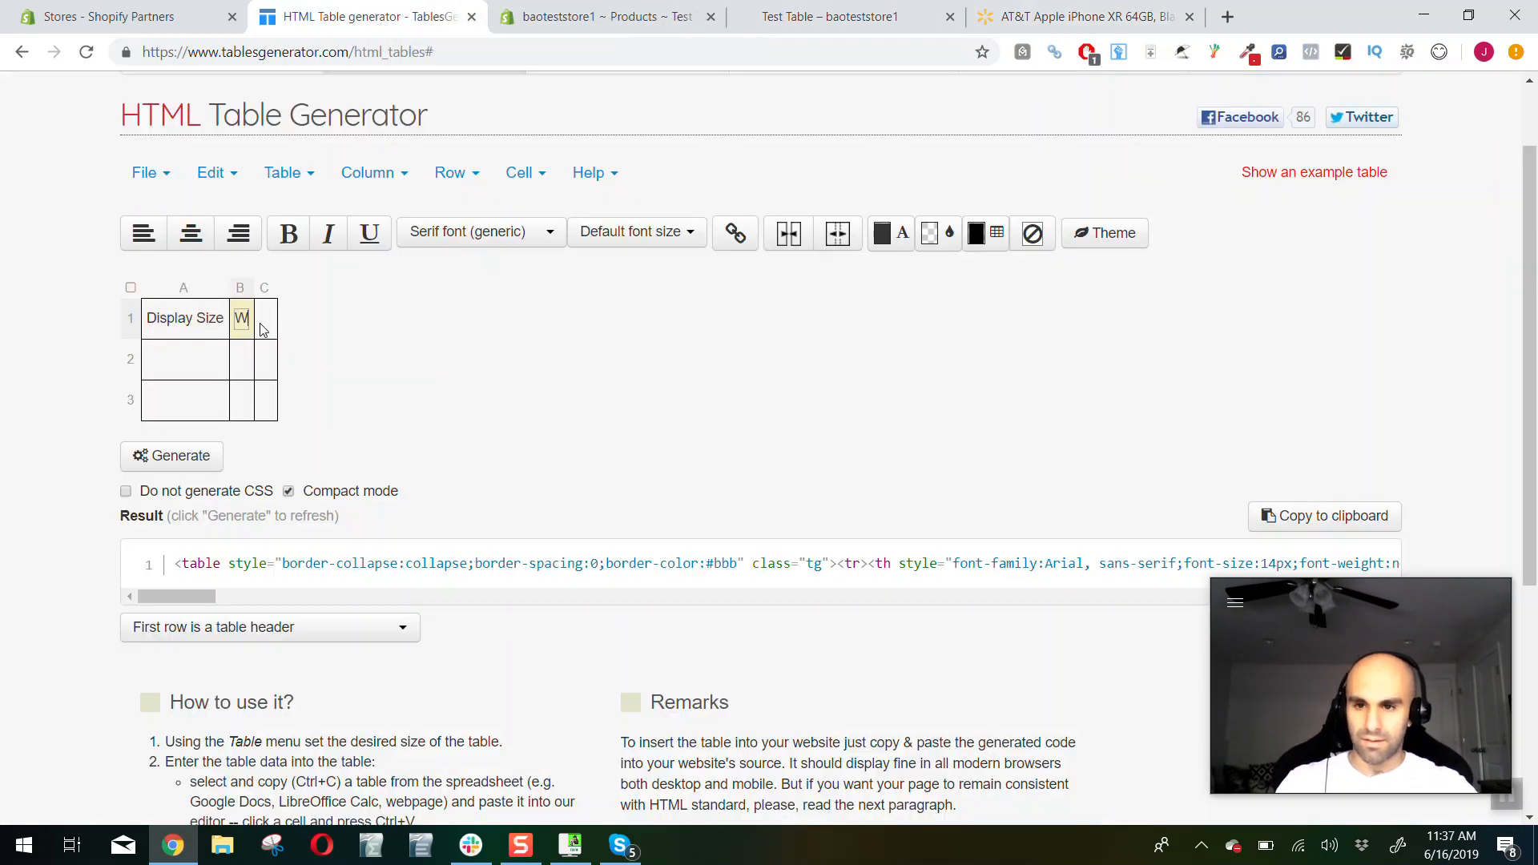
text(ater Resistance)
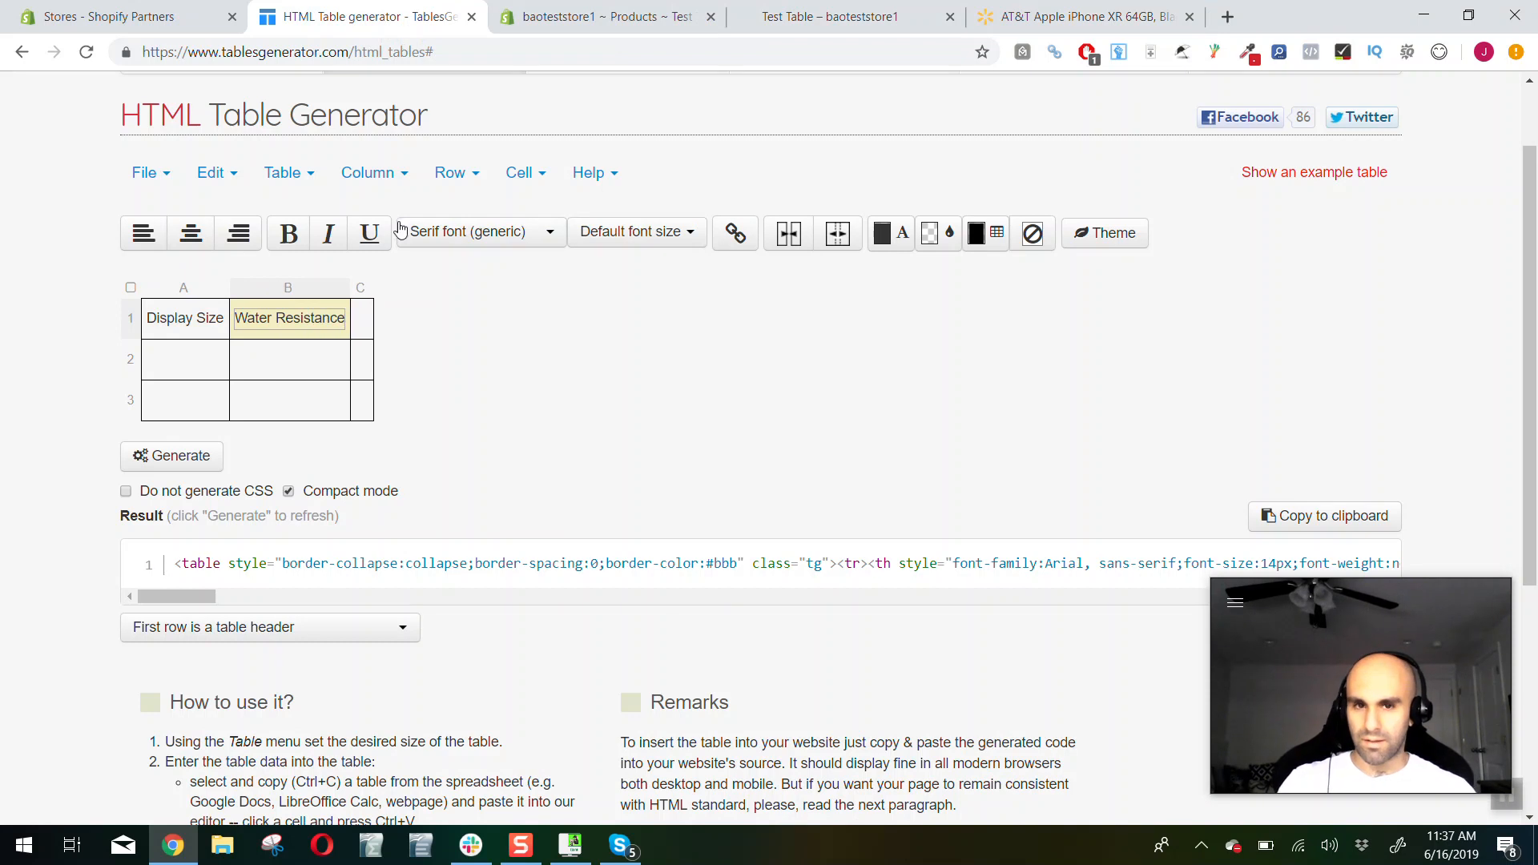
Consult the Walmart feature list again and enter "Camera" as the generator table's third column header
click(1041, 17)
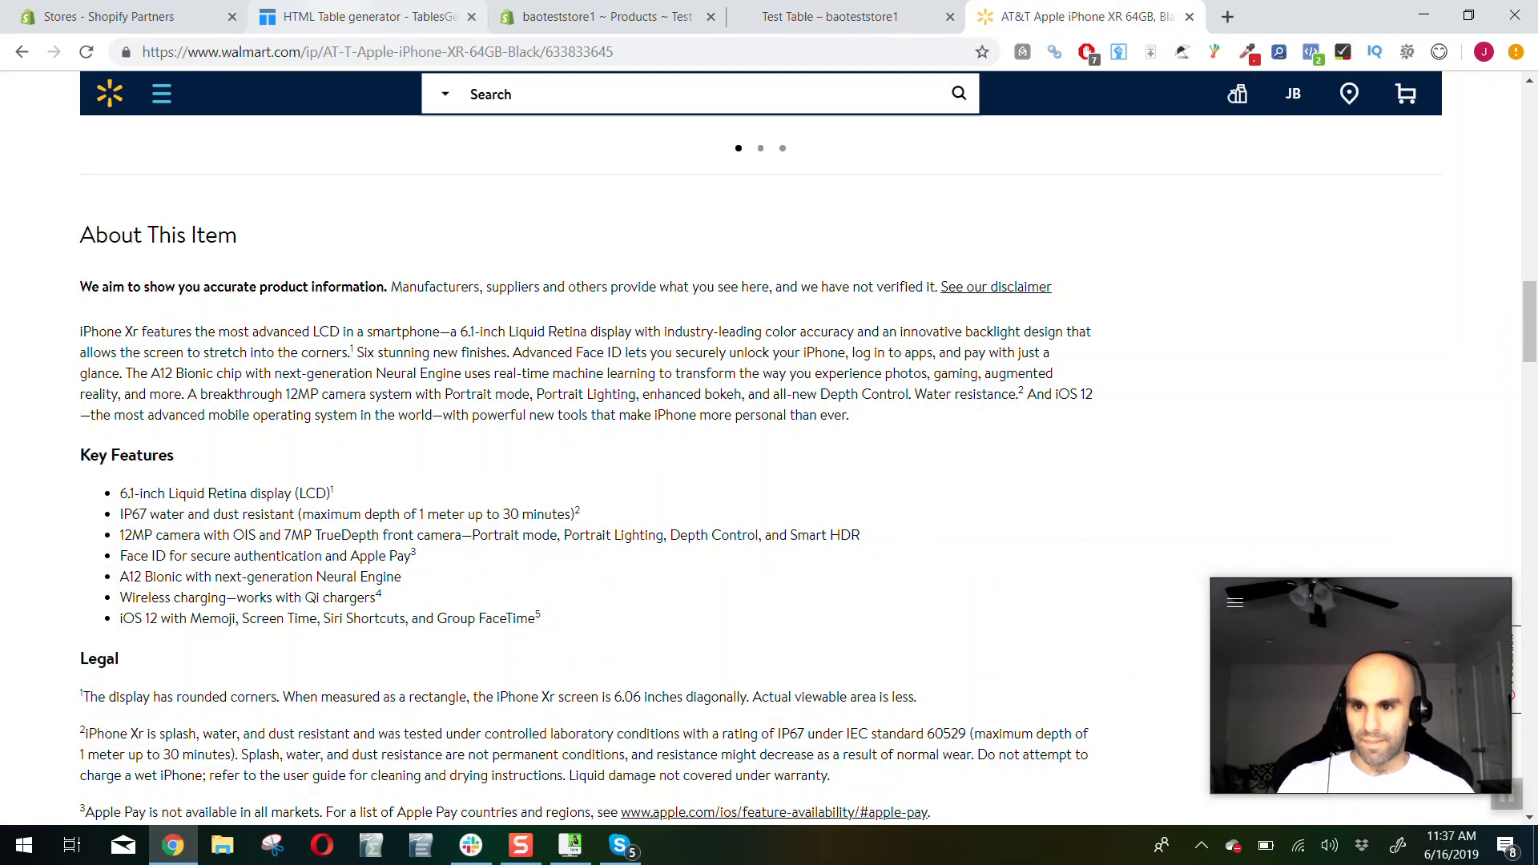
click(320, 16)
click(360, 317)
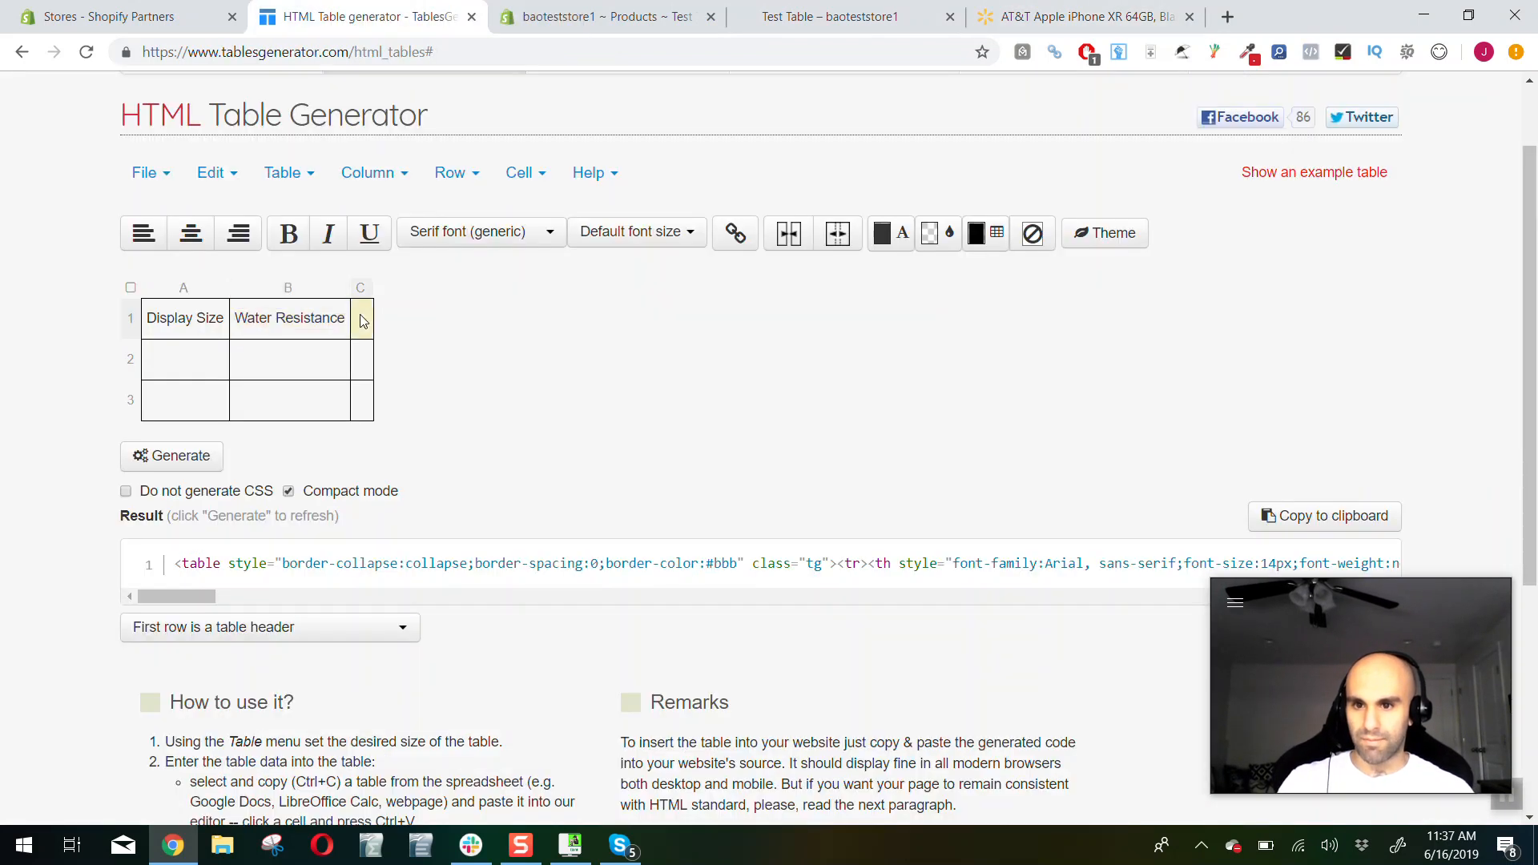
text(Camera)
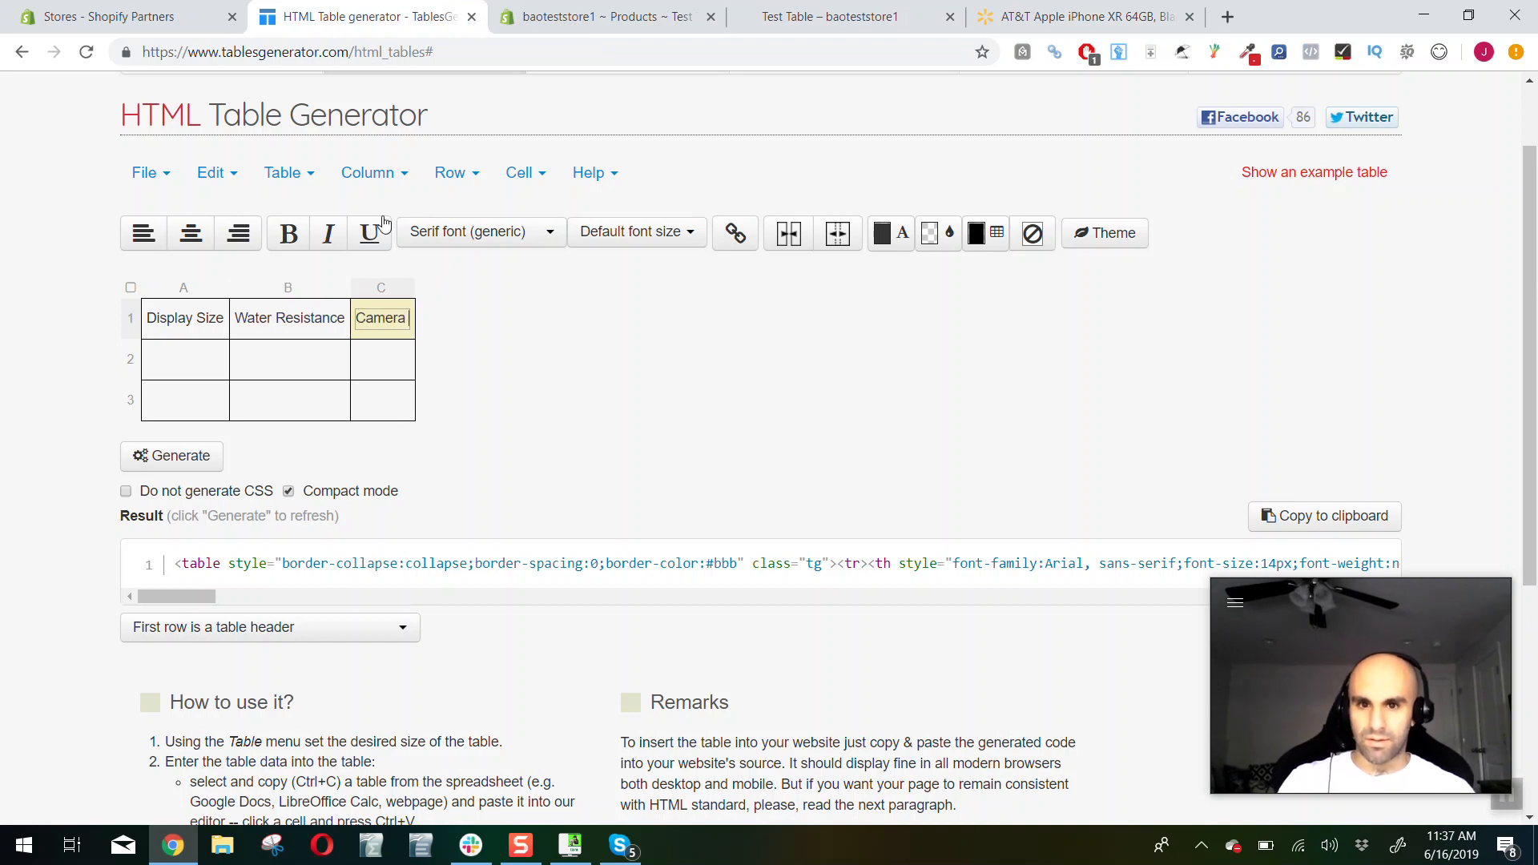
Insert a column to the right of Camera and give it the header "Face Recognition", based on the Walmart feature list
click(401, 174)
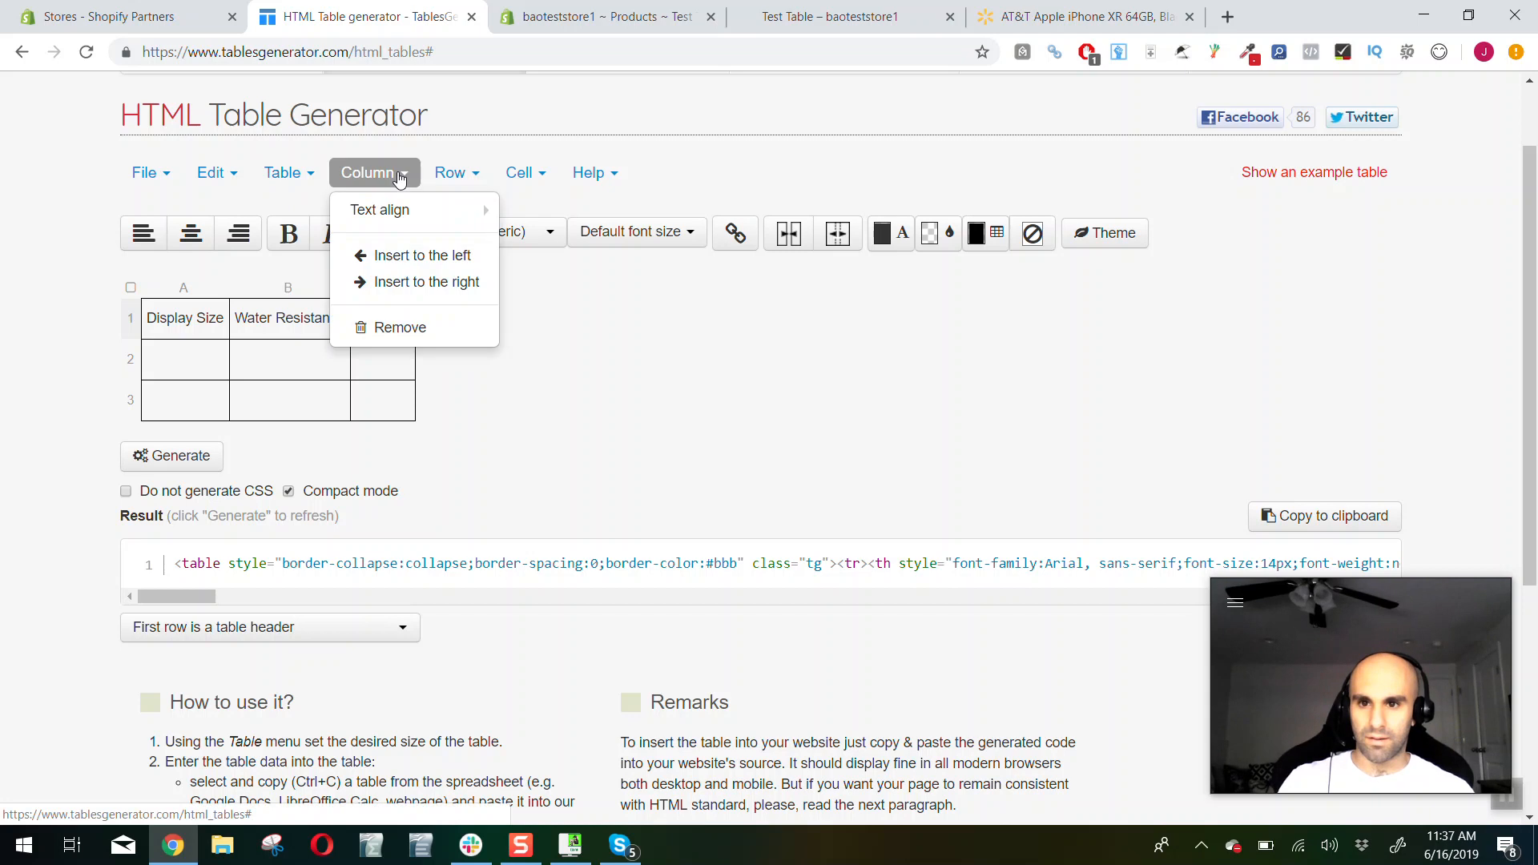
click(422, 272)
click(1007, 14)
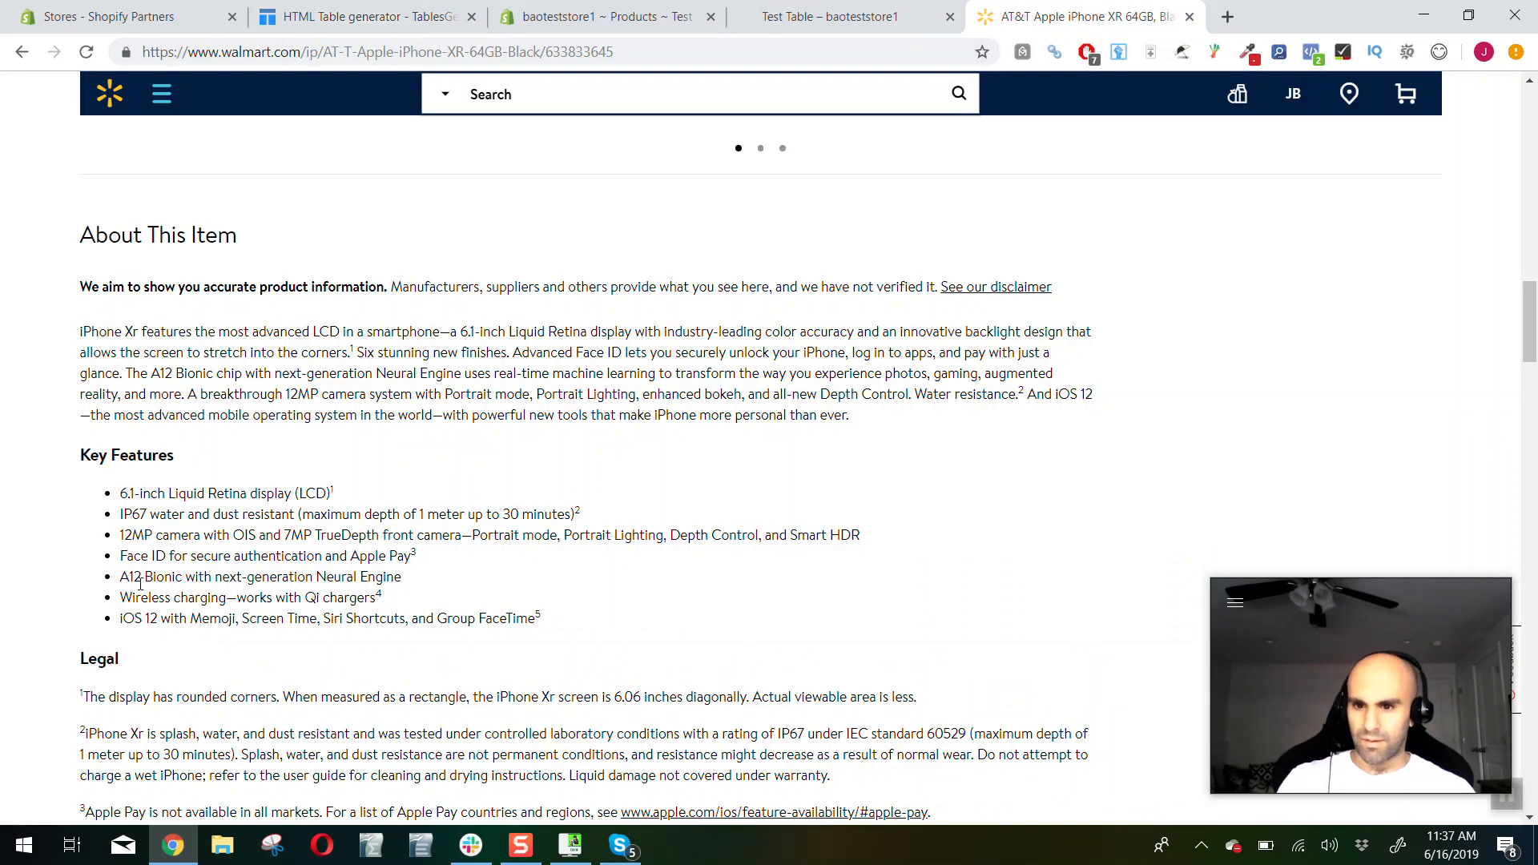
click(369, 16)
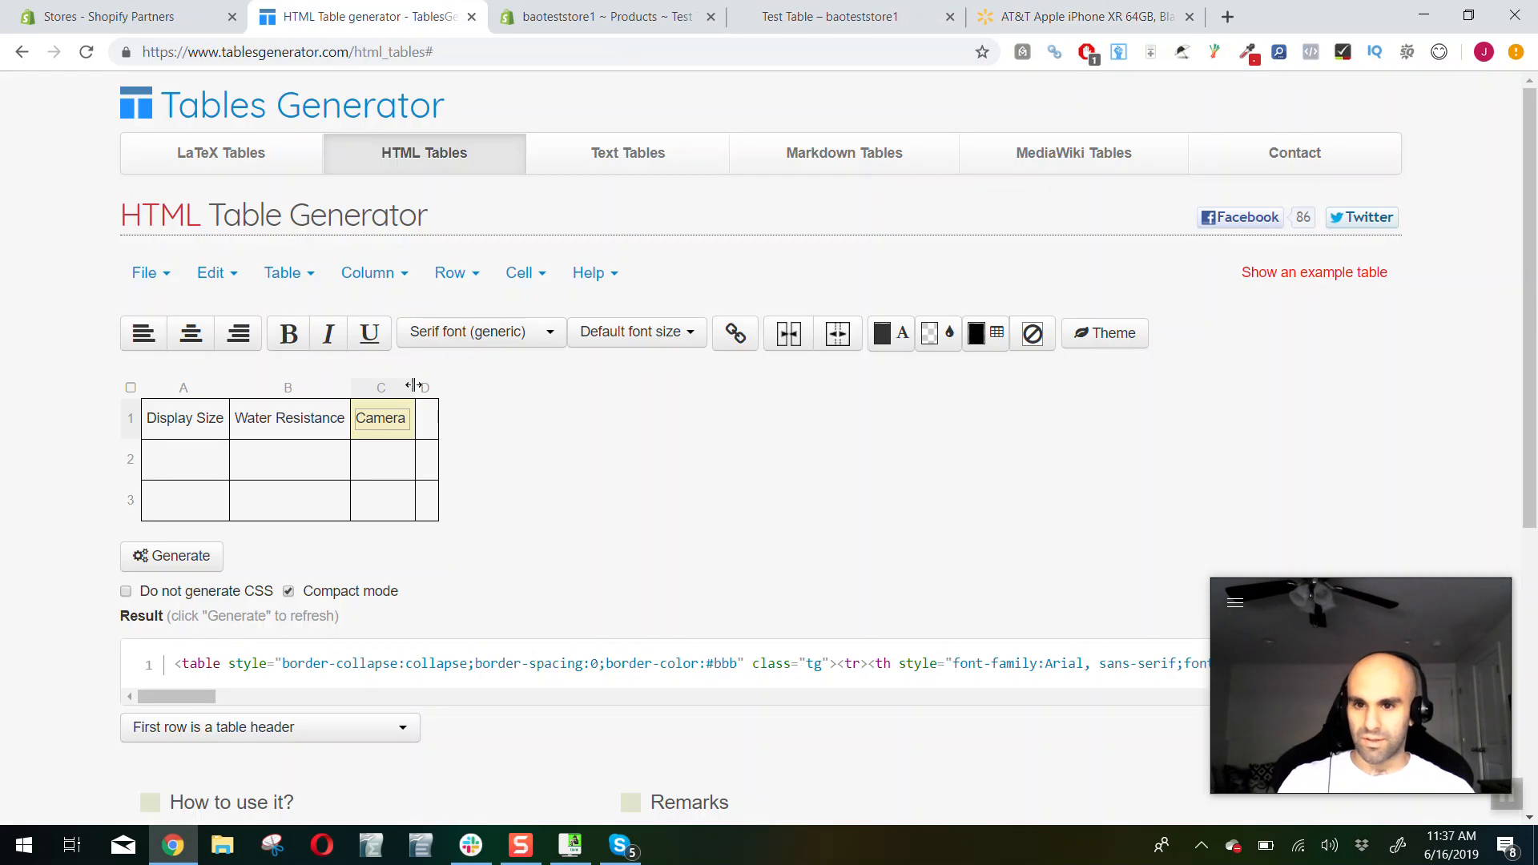
text(Face Re)
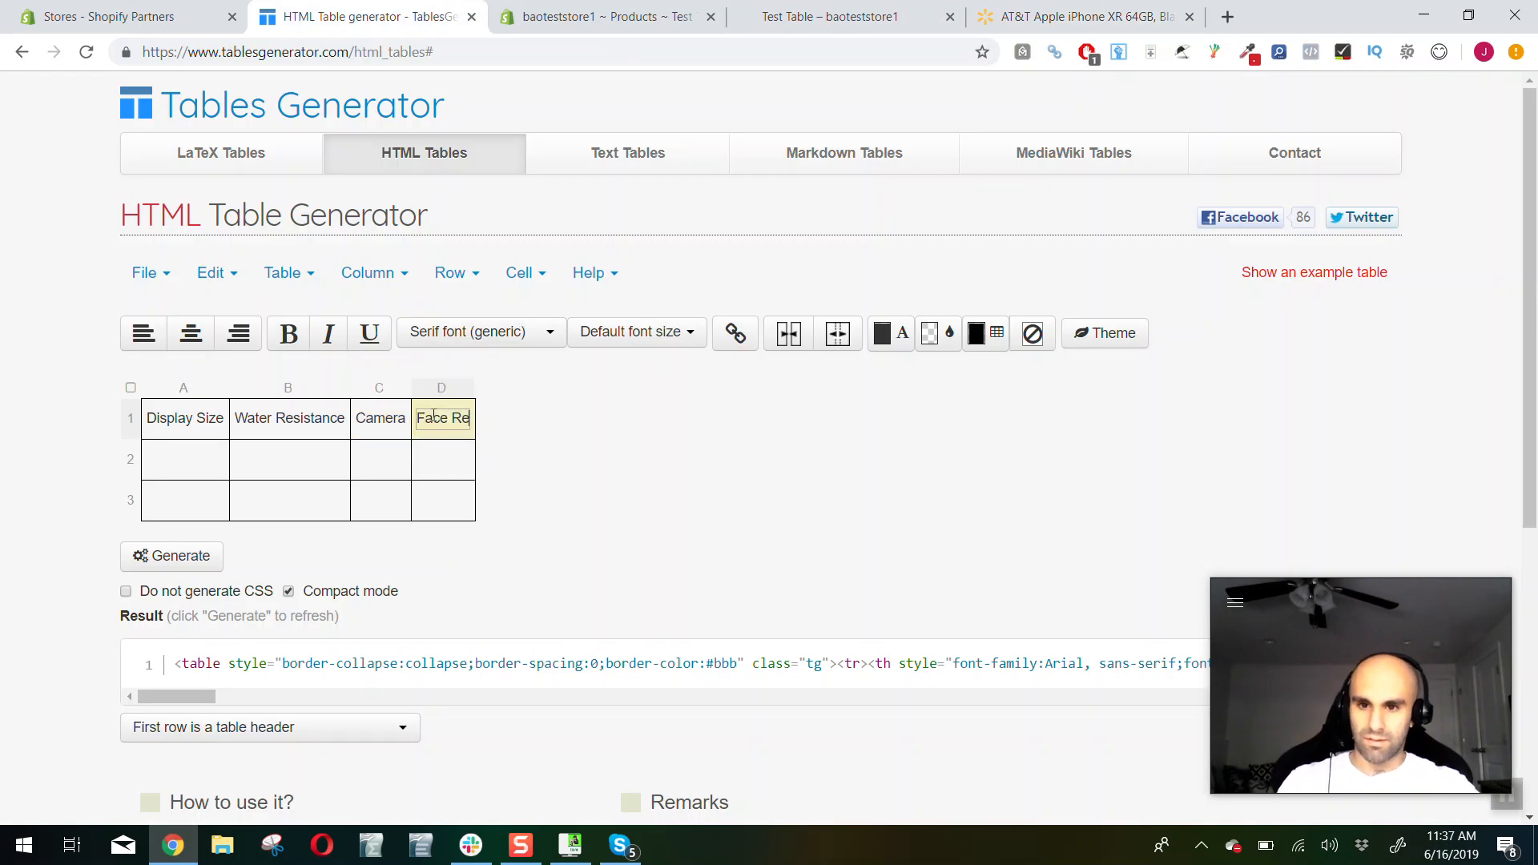
text(cognitionotion)
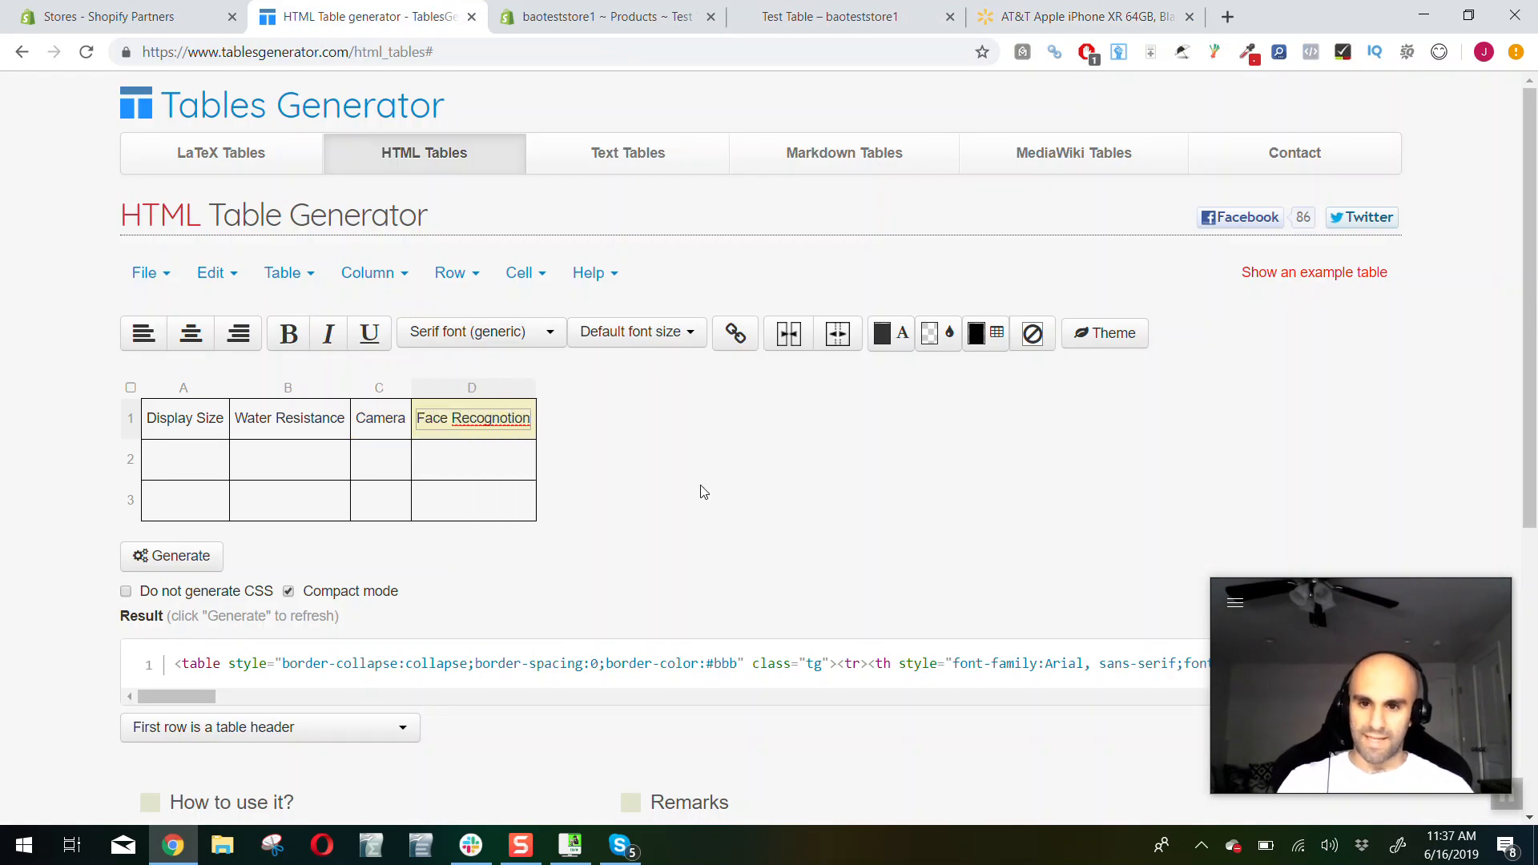
right_click(486, 422)
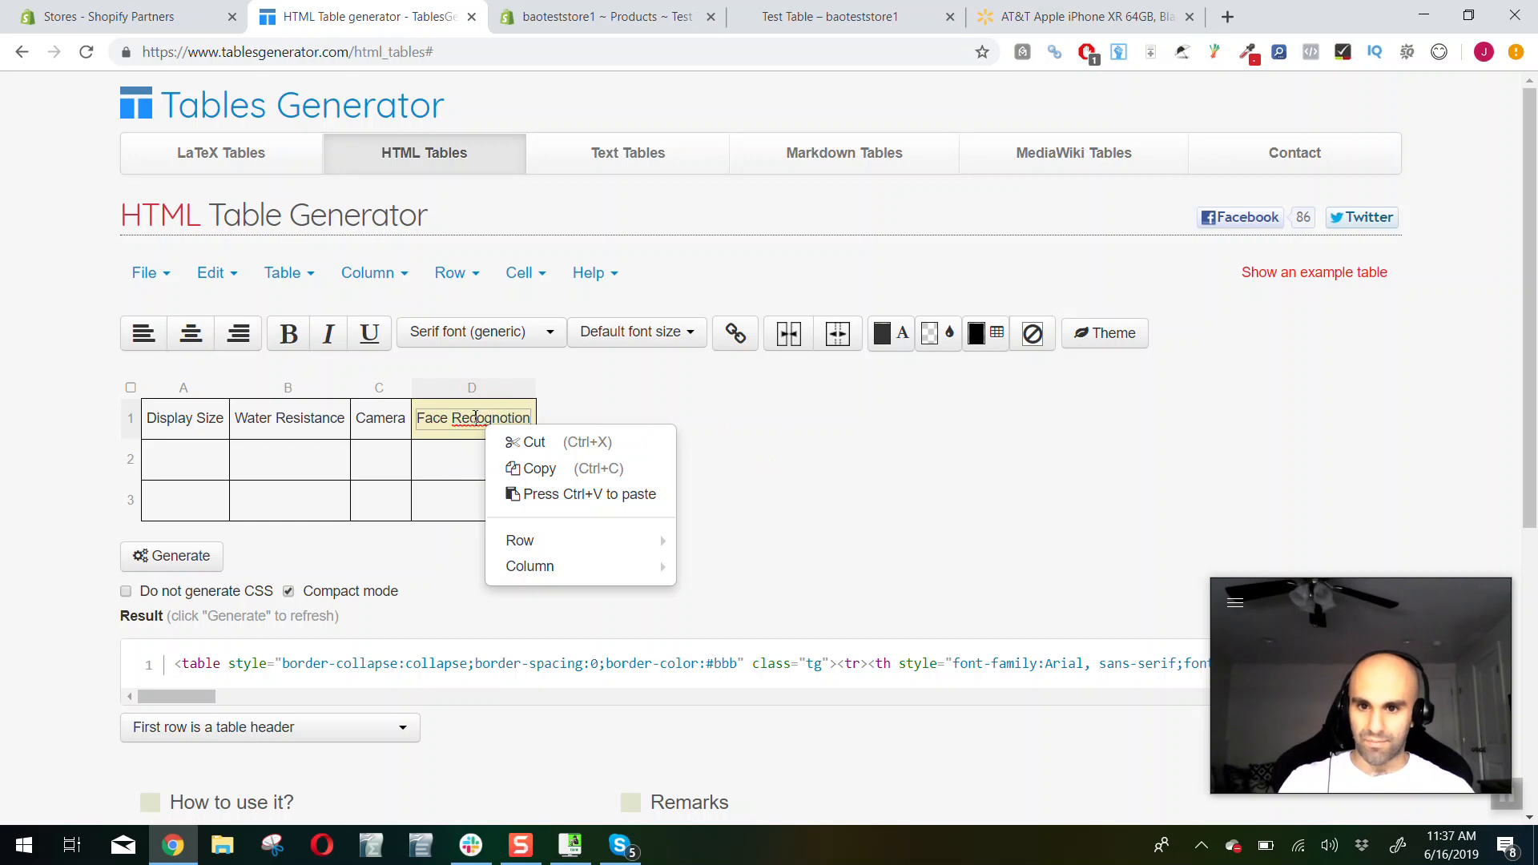
text(Recog)
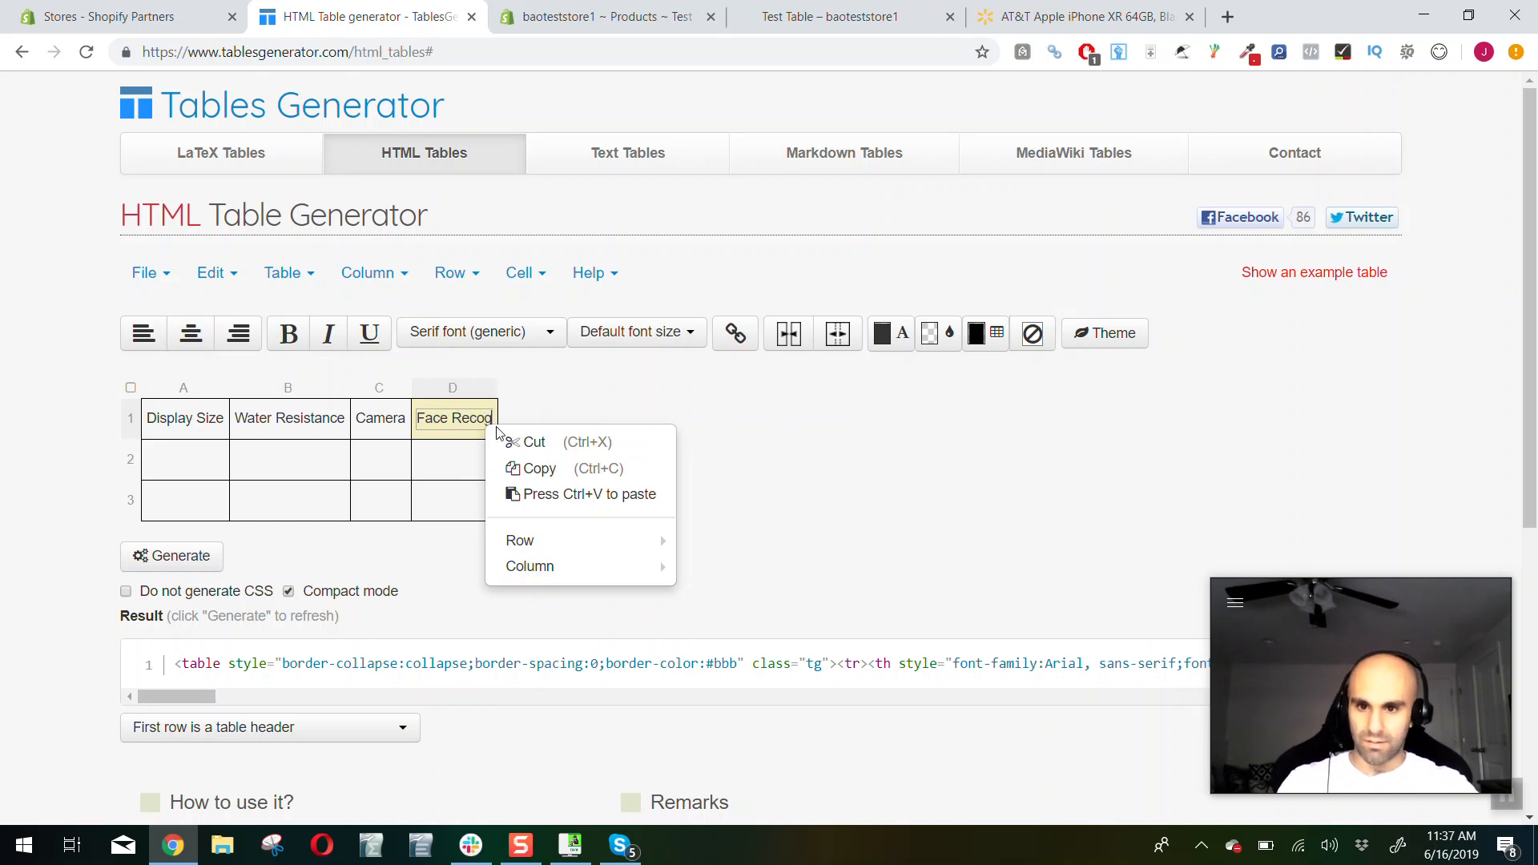
text(nition)
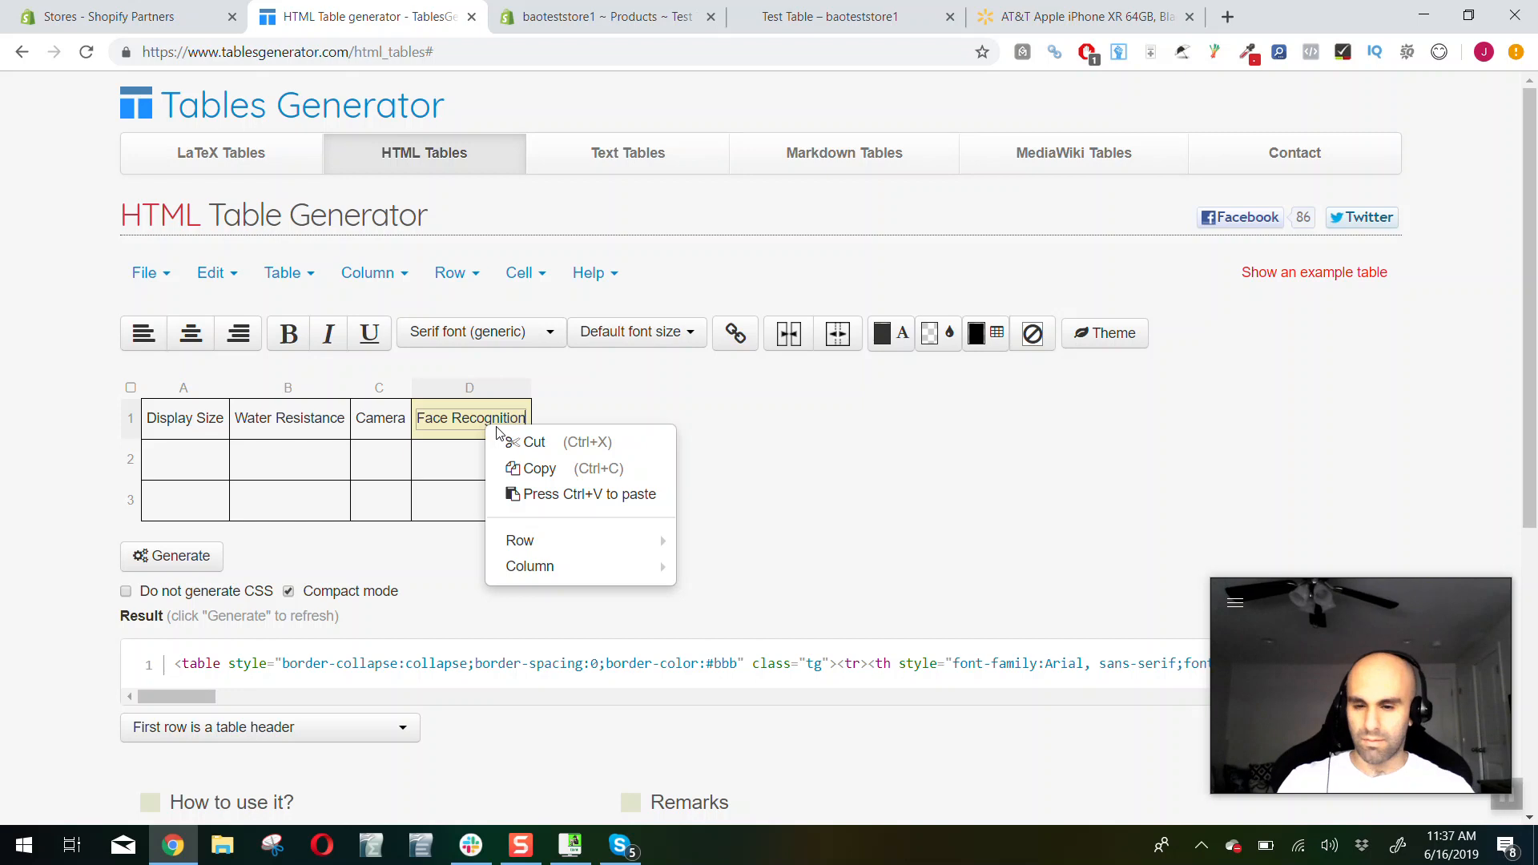
Check the display size in the Walmart key features and enter "6.1 inches" below the Display Size header
click(180, 459)
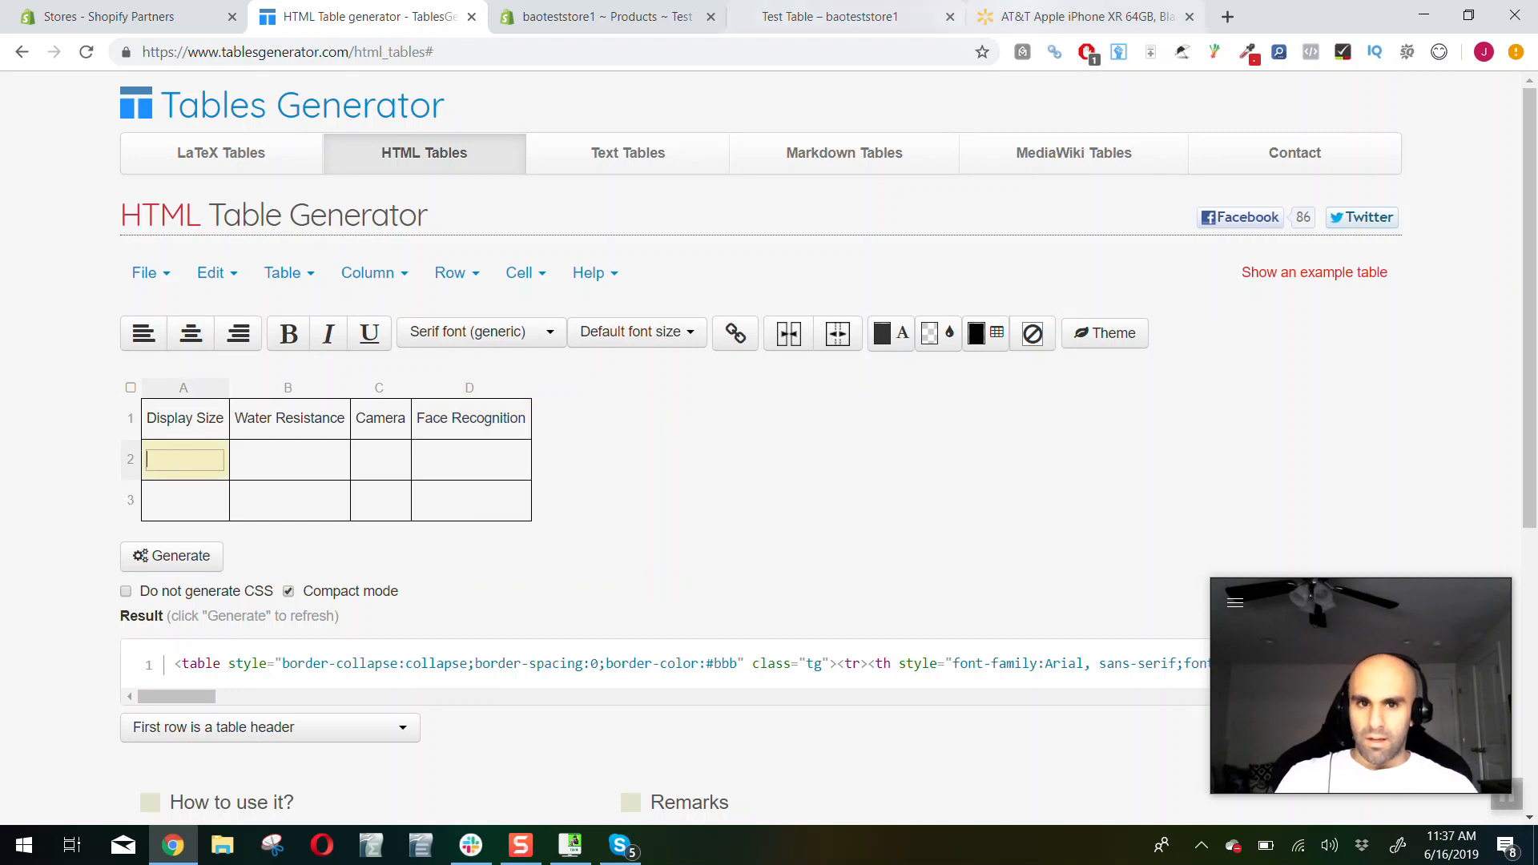
click(1065, 16)
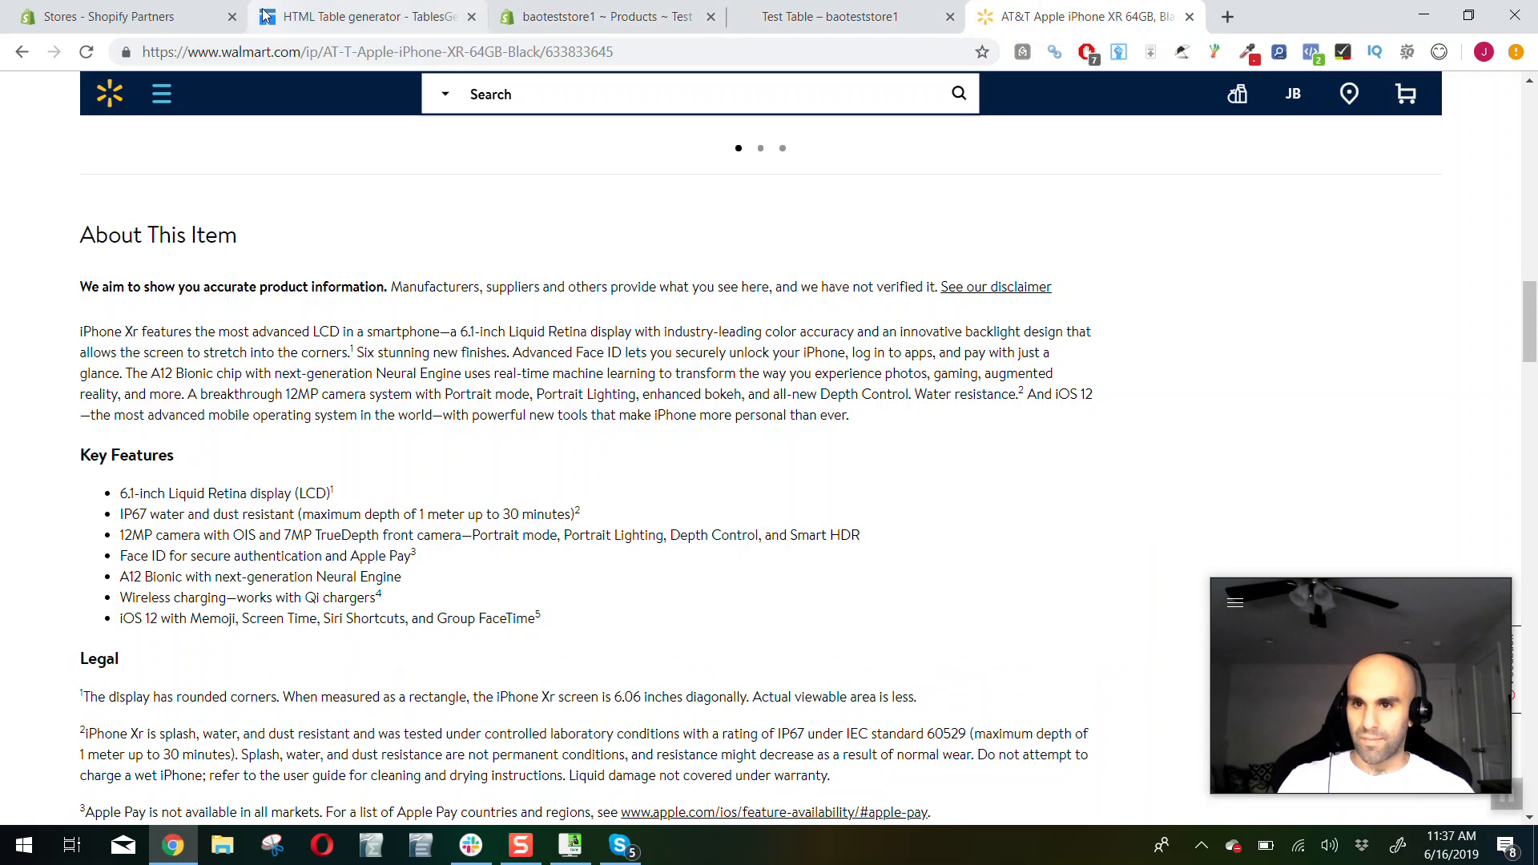
click(304, 16)
text(6.1 inches)
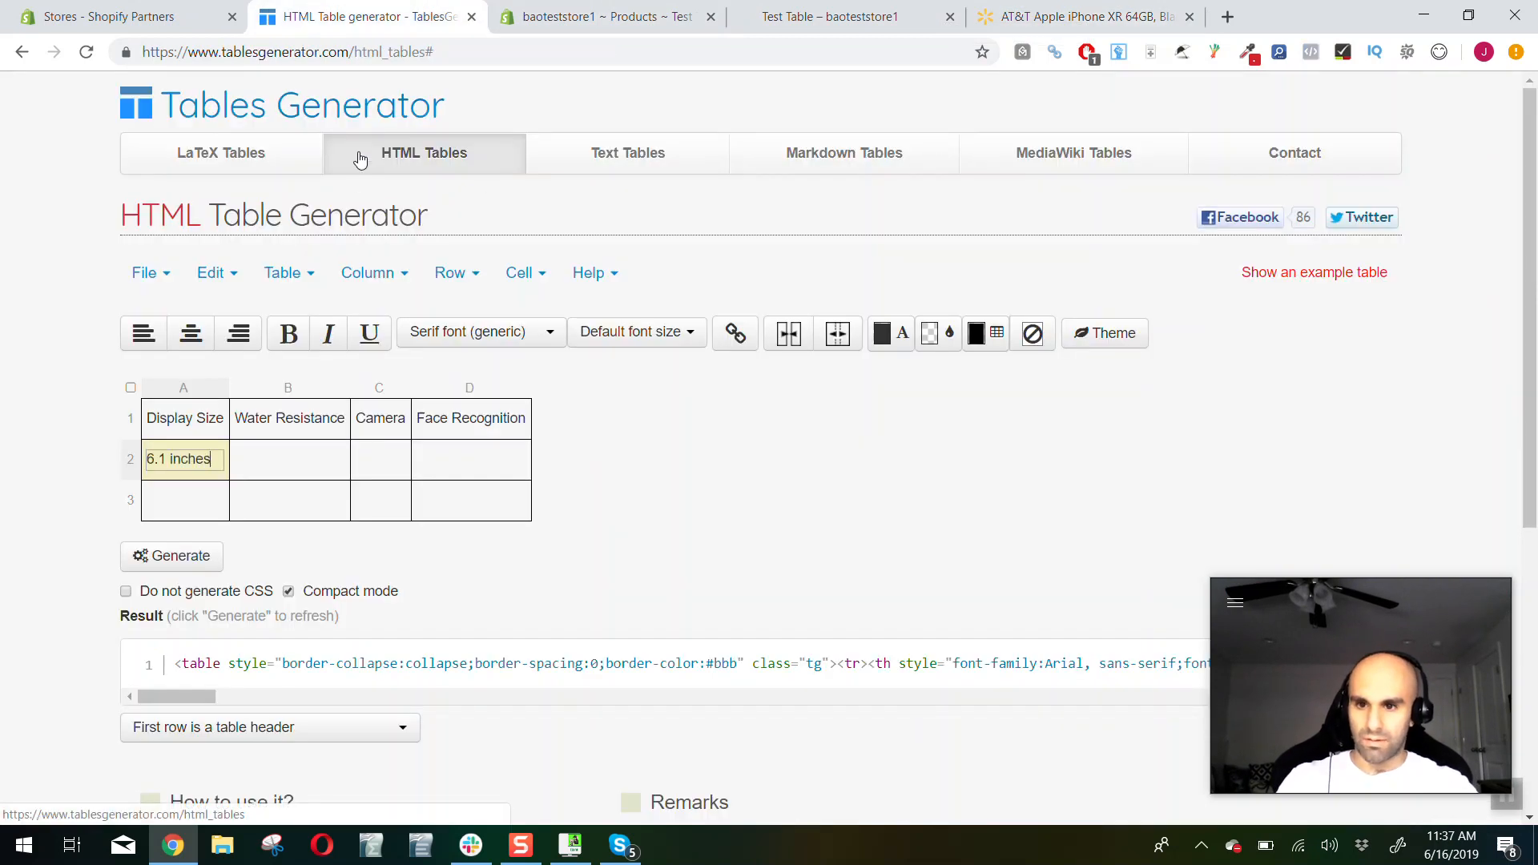
Fill the rest of the second row with "Yes" for Water Resistance, "12 MP" for Camera and "Yes" for Face Recognition
click(305, 470)
text(Yes)
key(Tab)
text(12 MP)
key(Tab)
text(Yes)
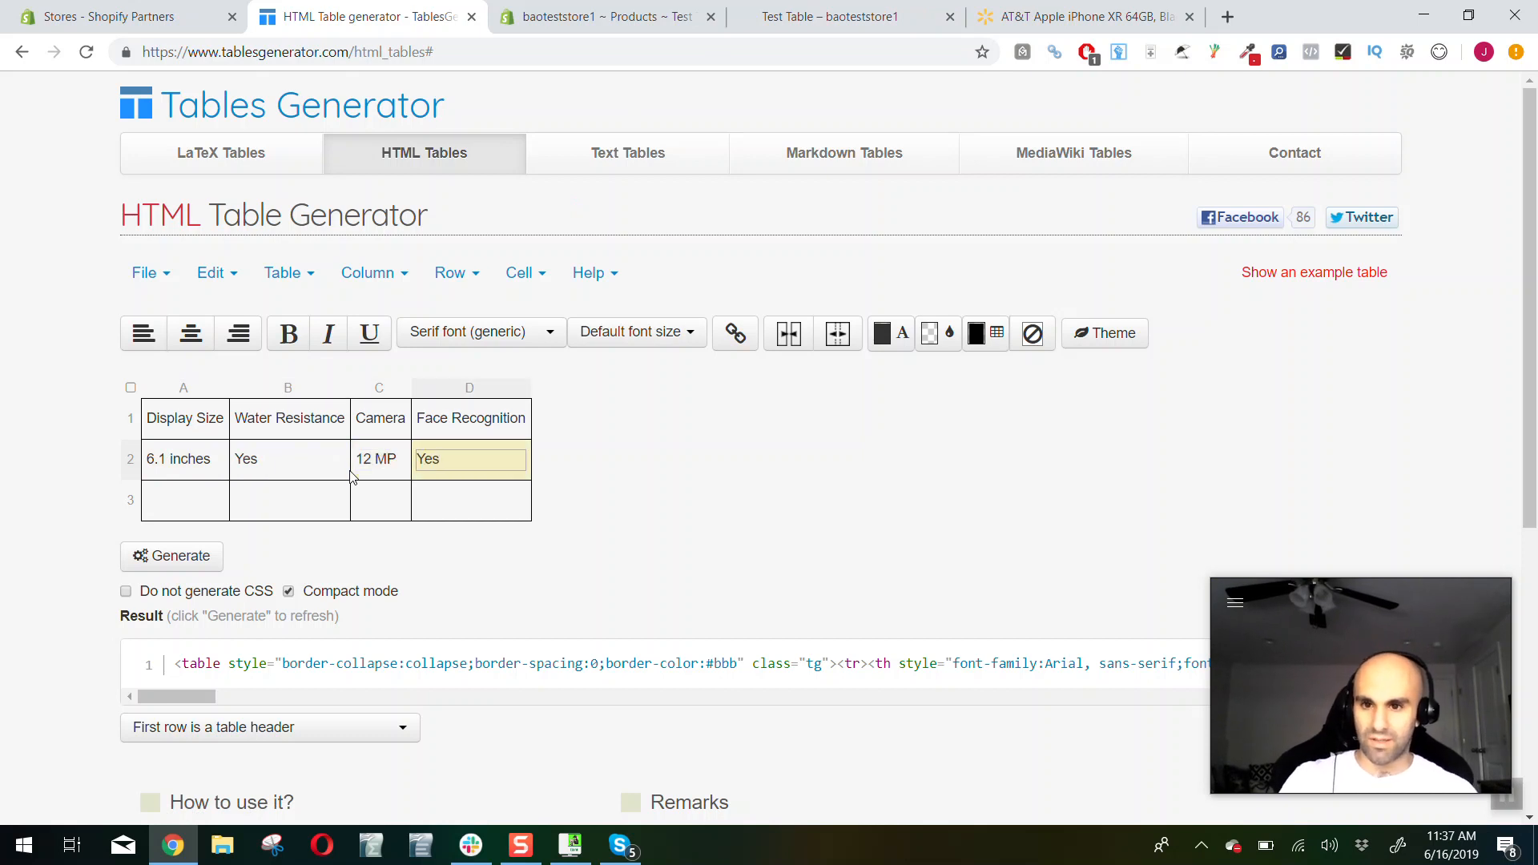
key(Return)
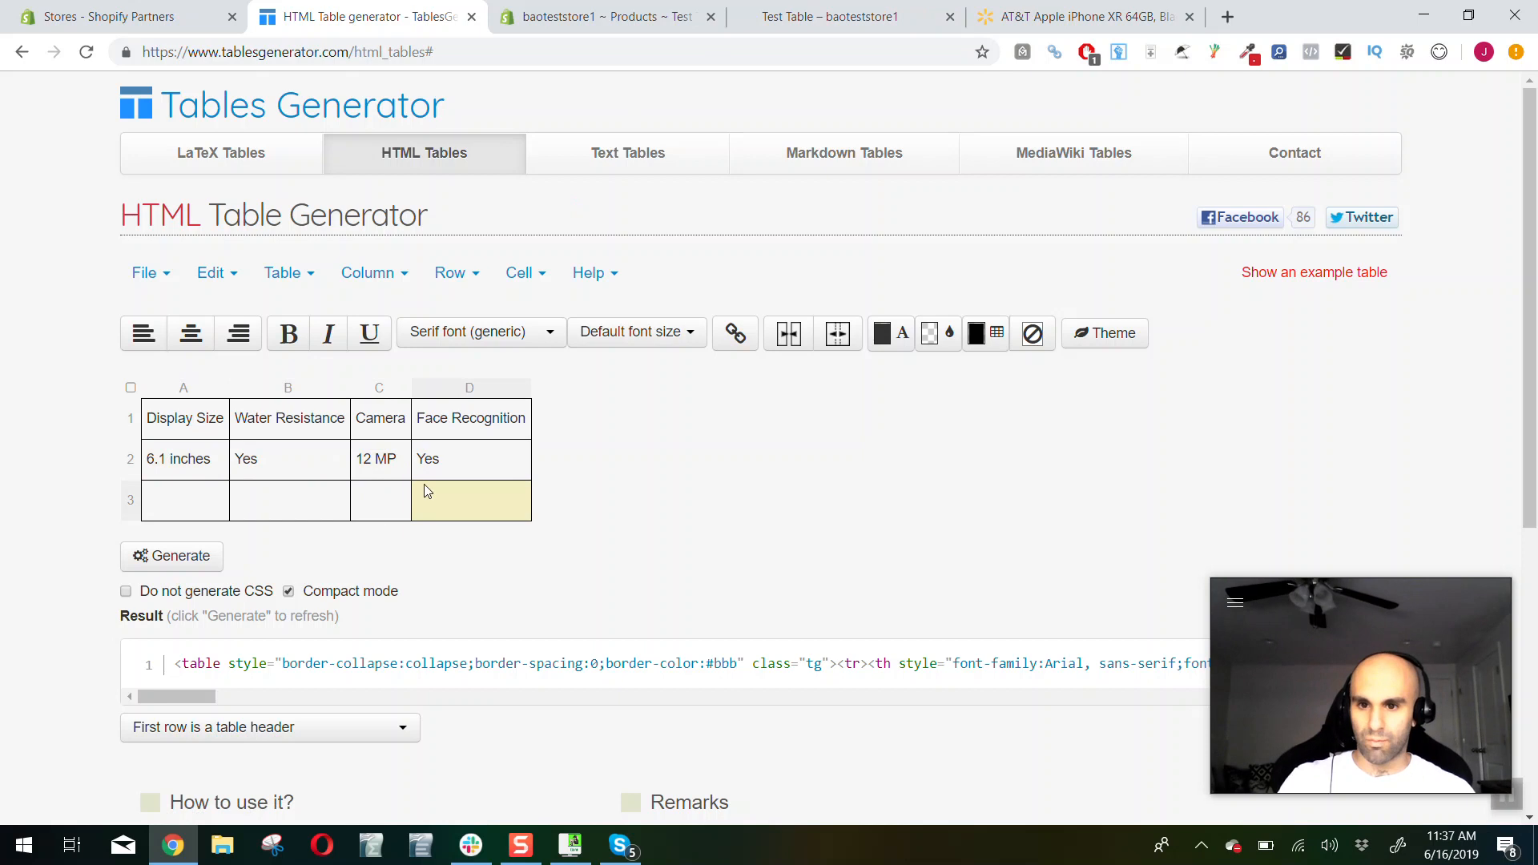
Remove the empty third row from the table
right_click(420, 490)
right_click(408, 499)
mouse_move(480, 615)
click(608, 665)
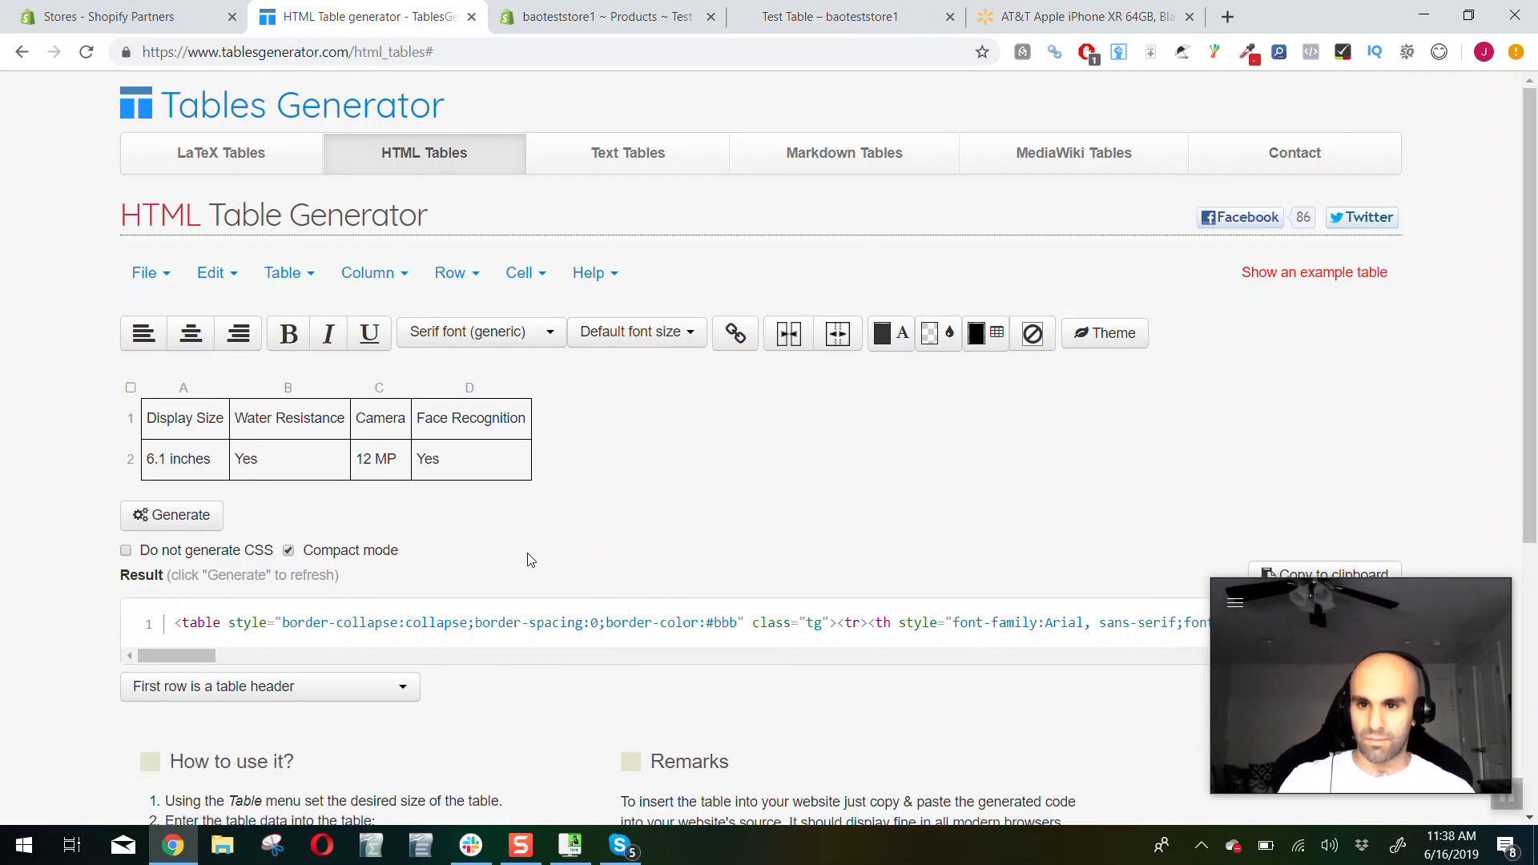
Center the text in all cells of the table
click(329, 453)
click(130, 388)
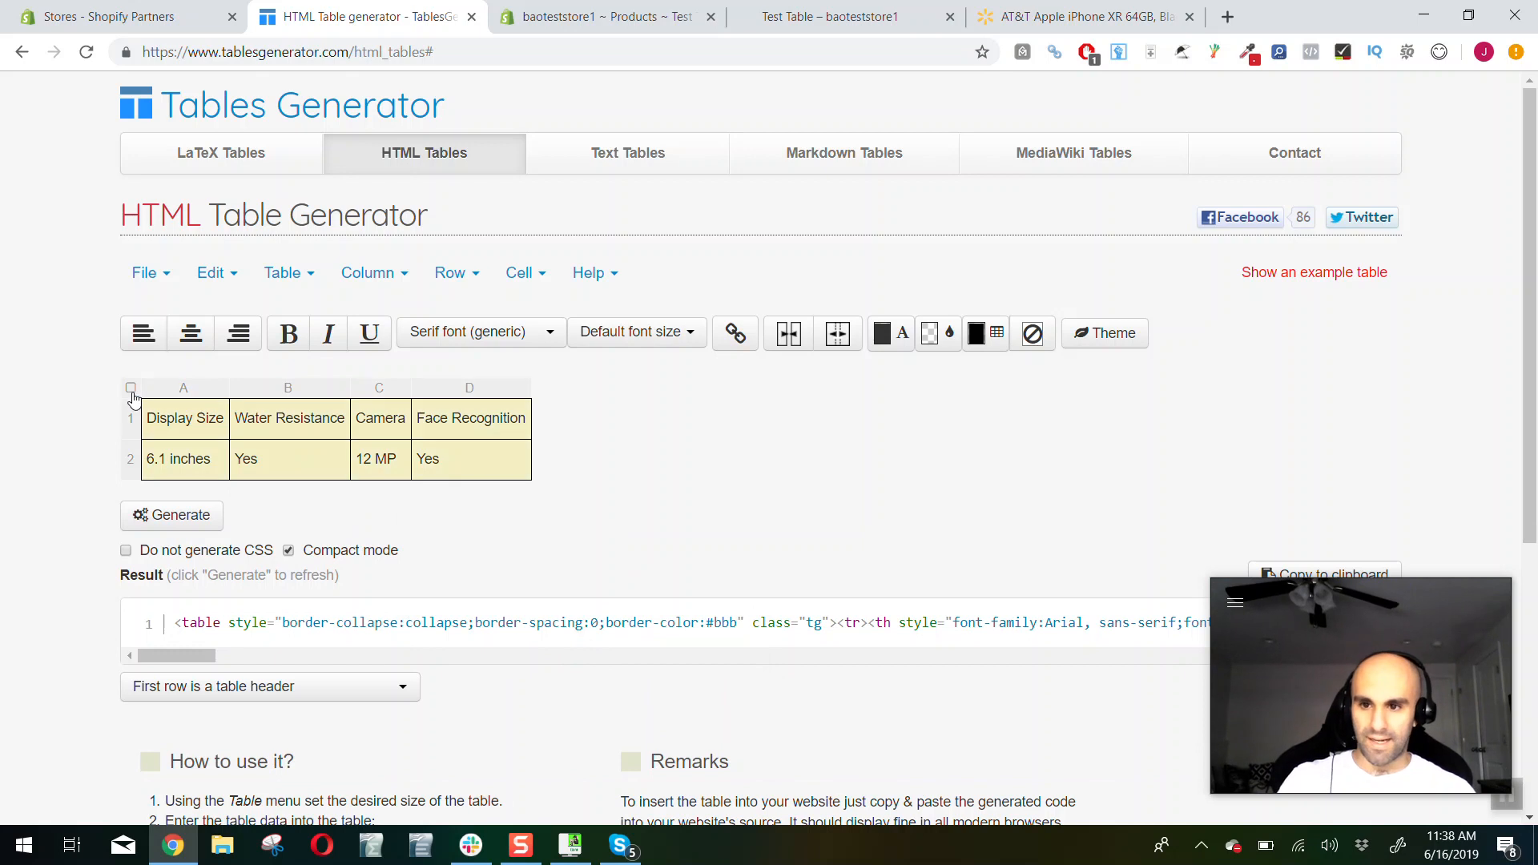
click(191, 333)
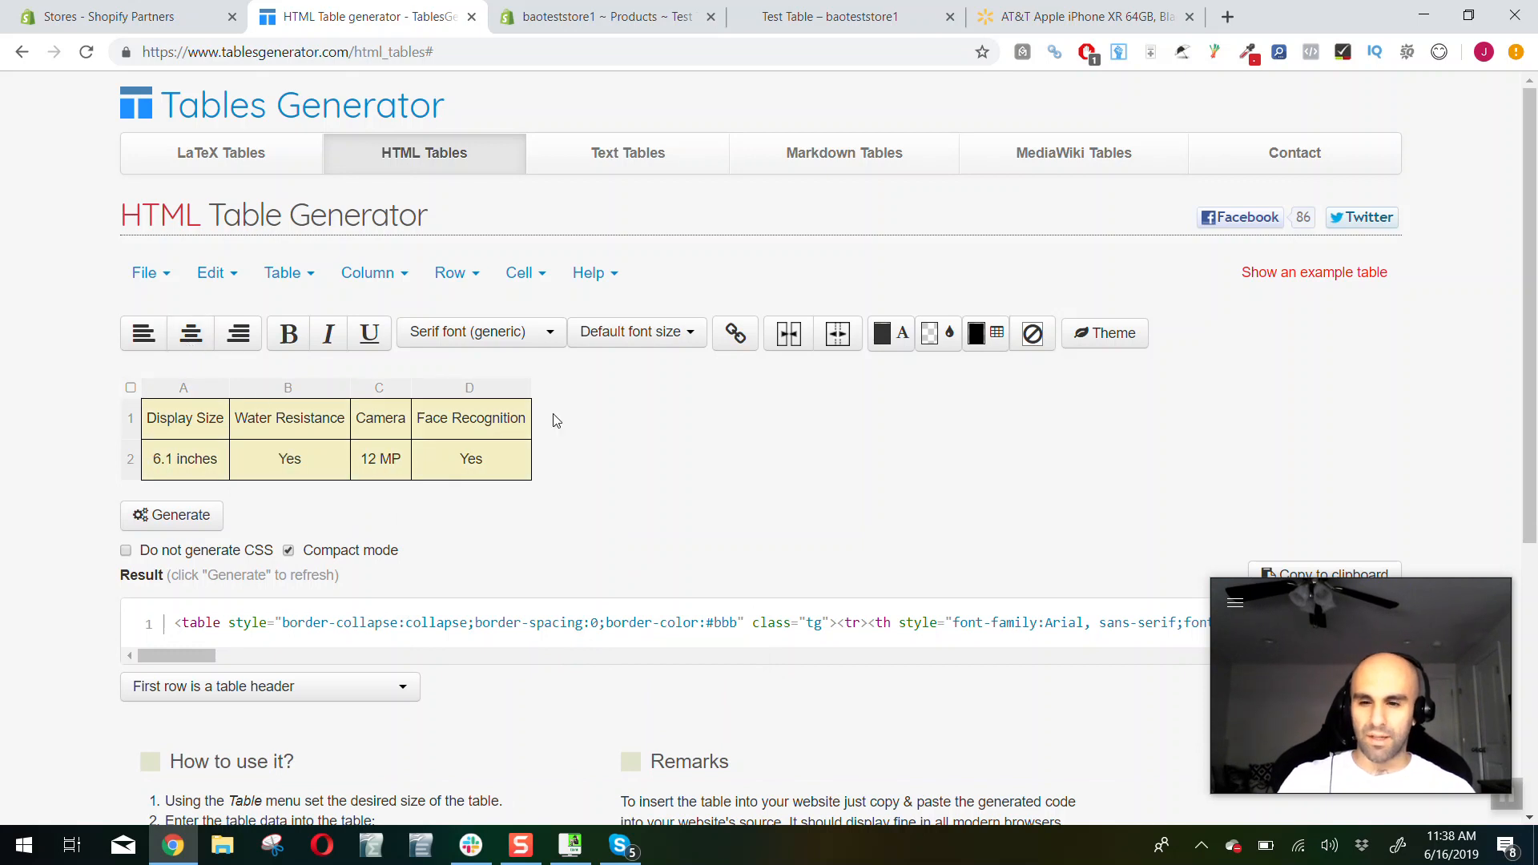
click(517, 455)
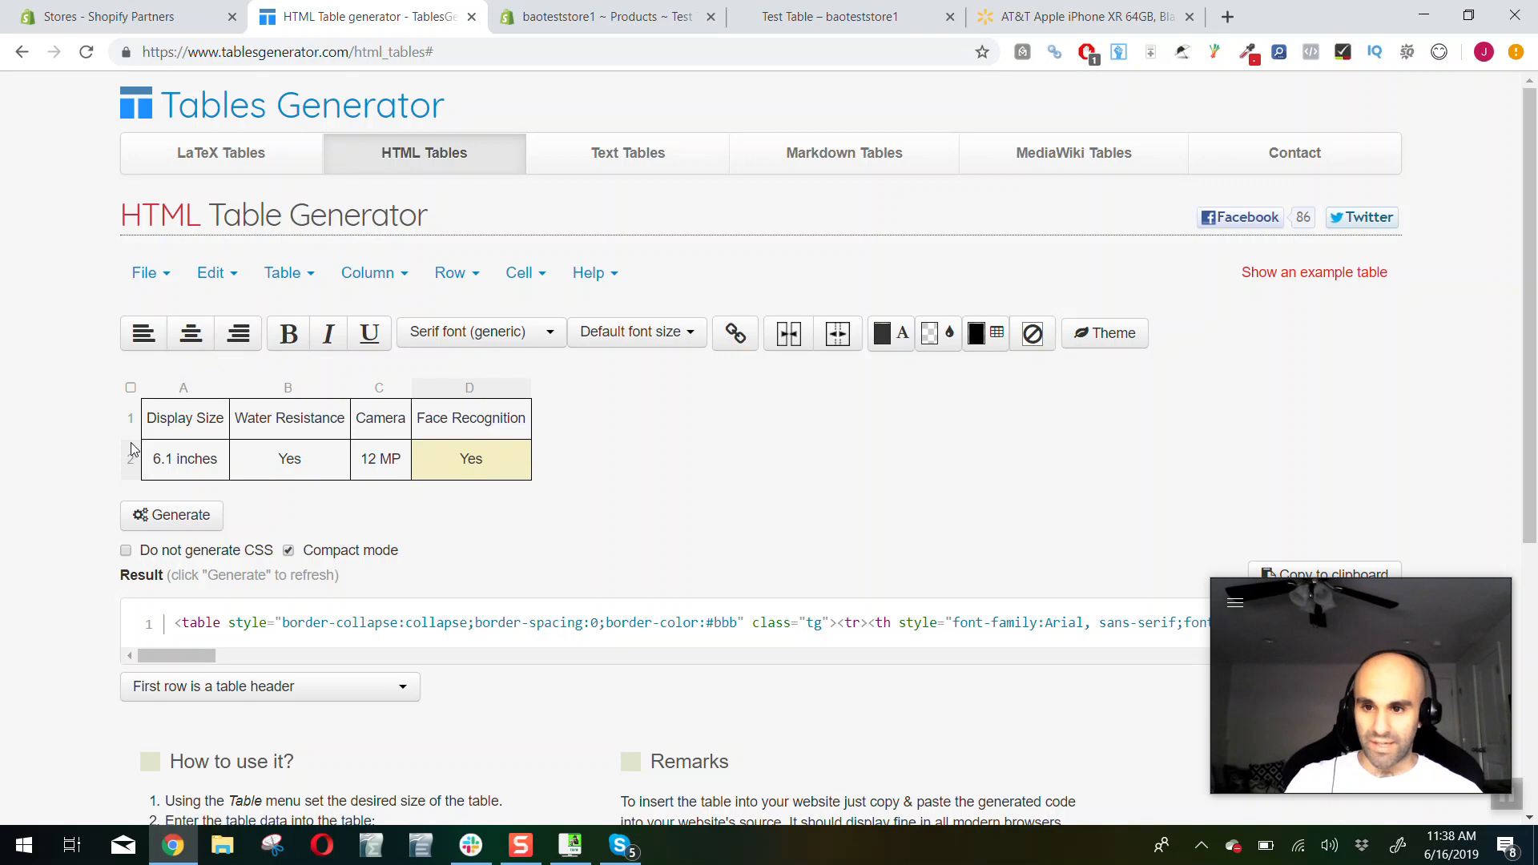
Insert a column to the left of Display Size with the header "Product" and "Variation 1" in the row below
click(244, 421)
click(202, 426)
click(401, 275)
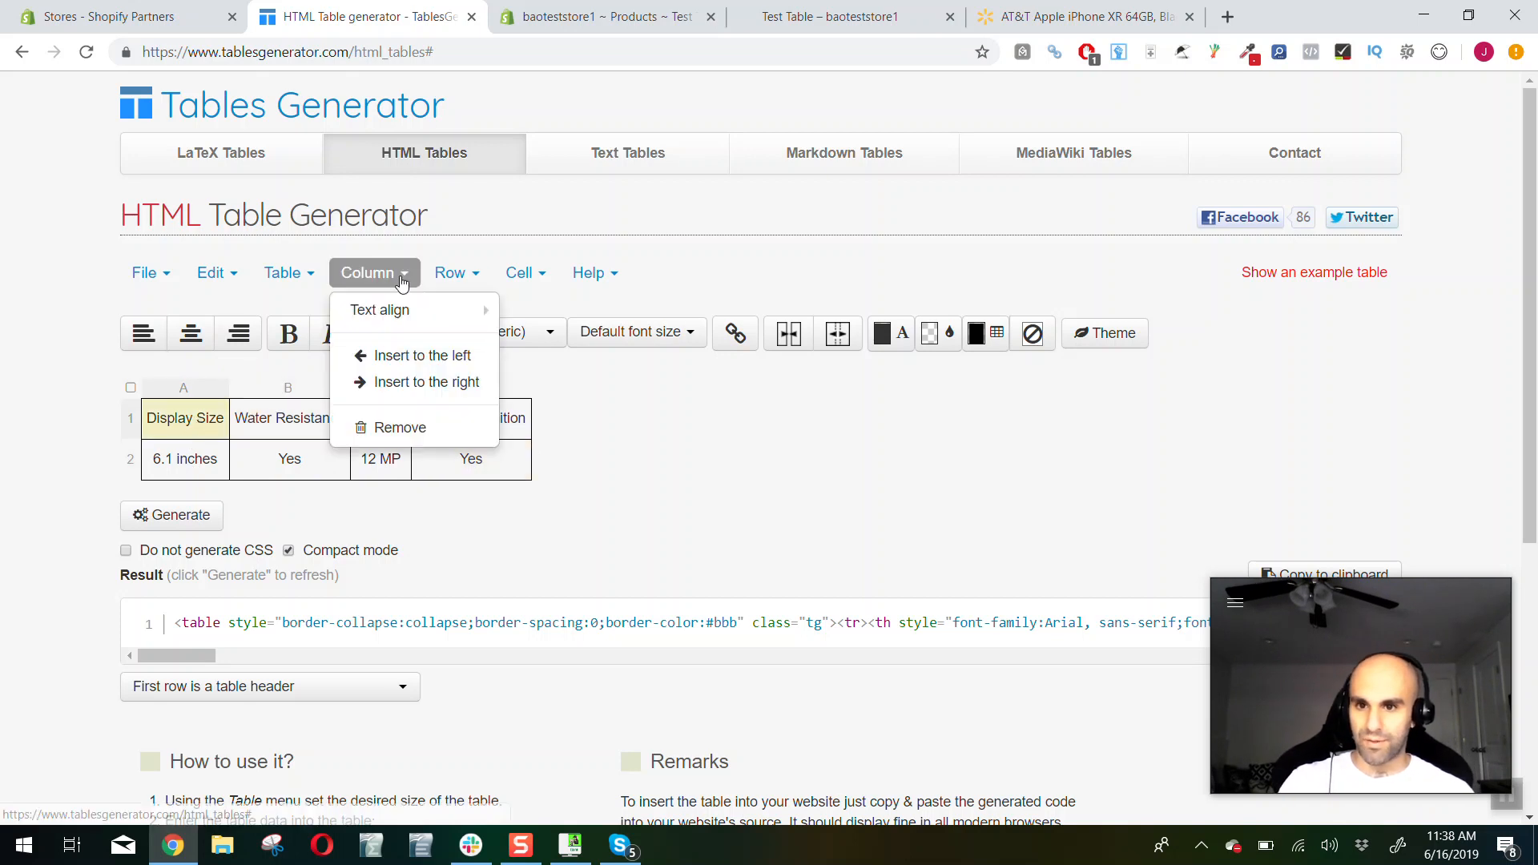
click(419, 358)
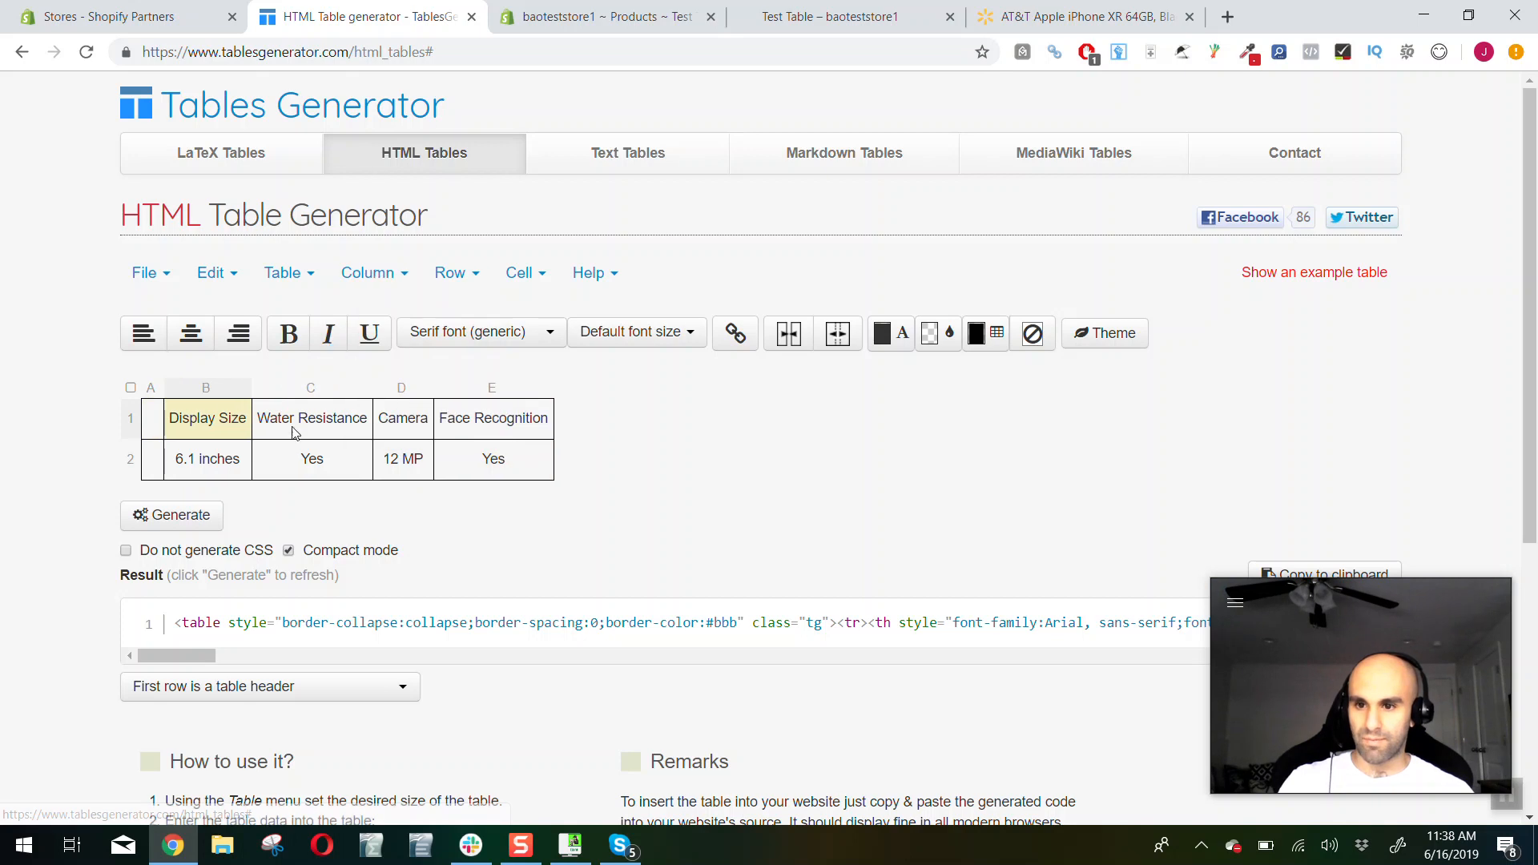
click(158, 432)
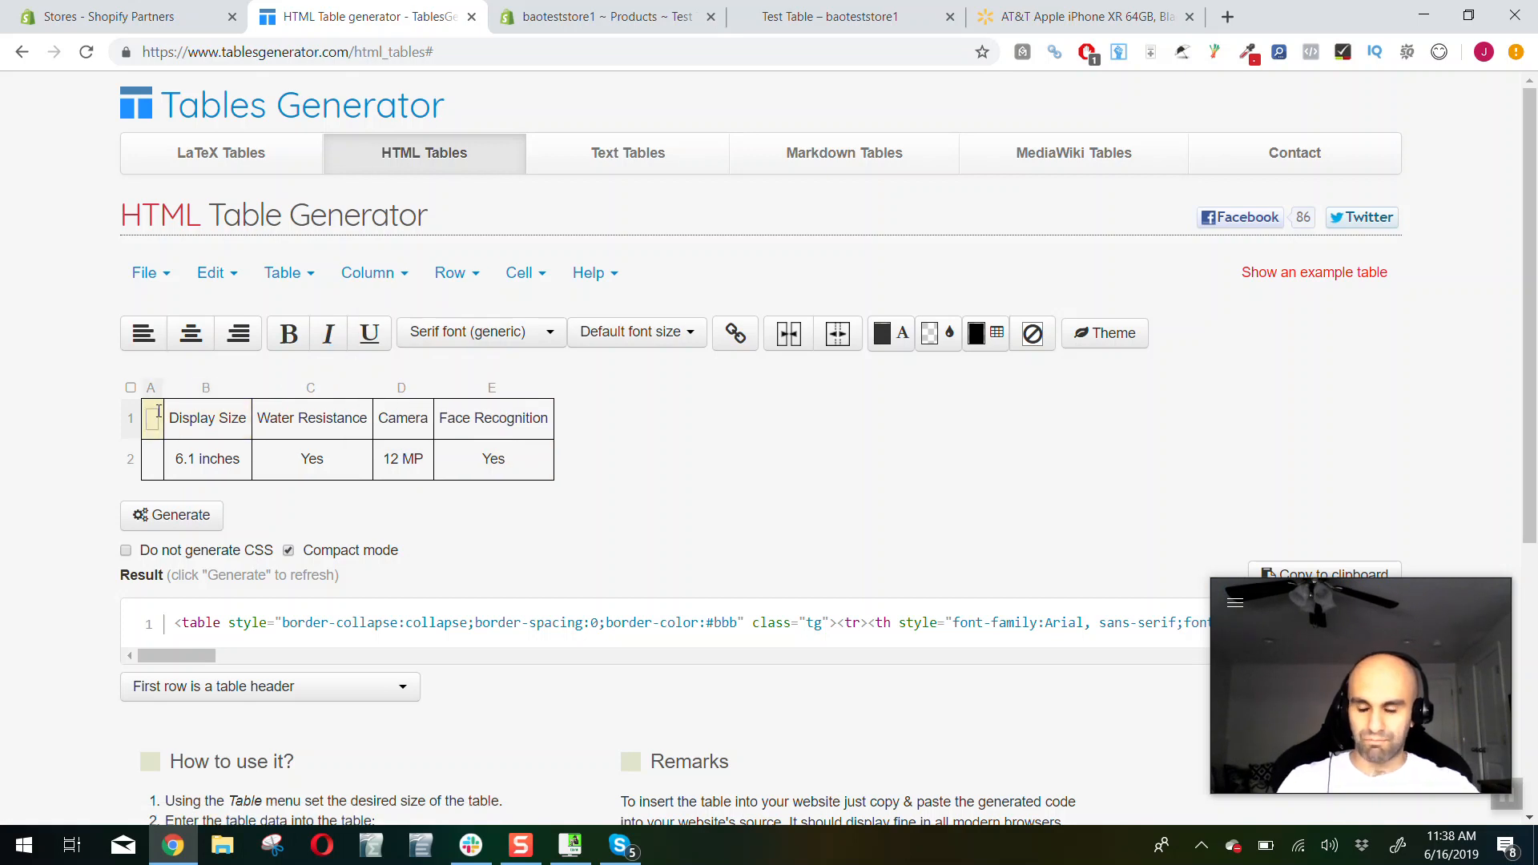
text(Product)
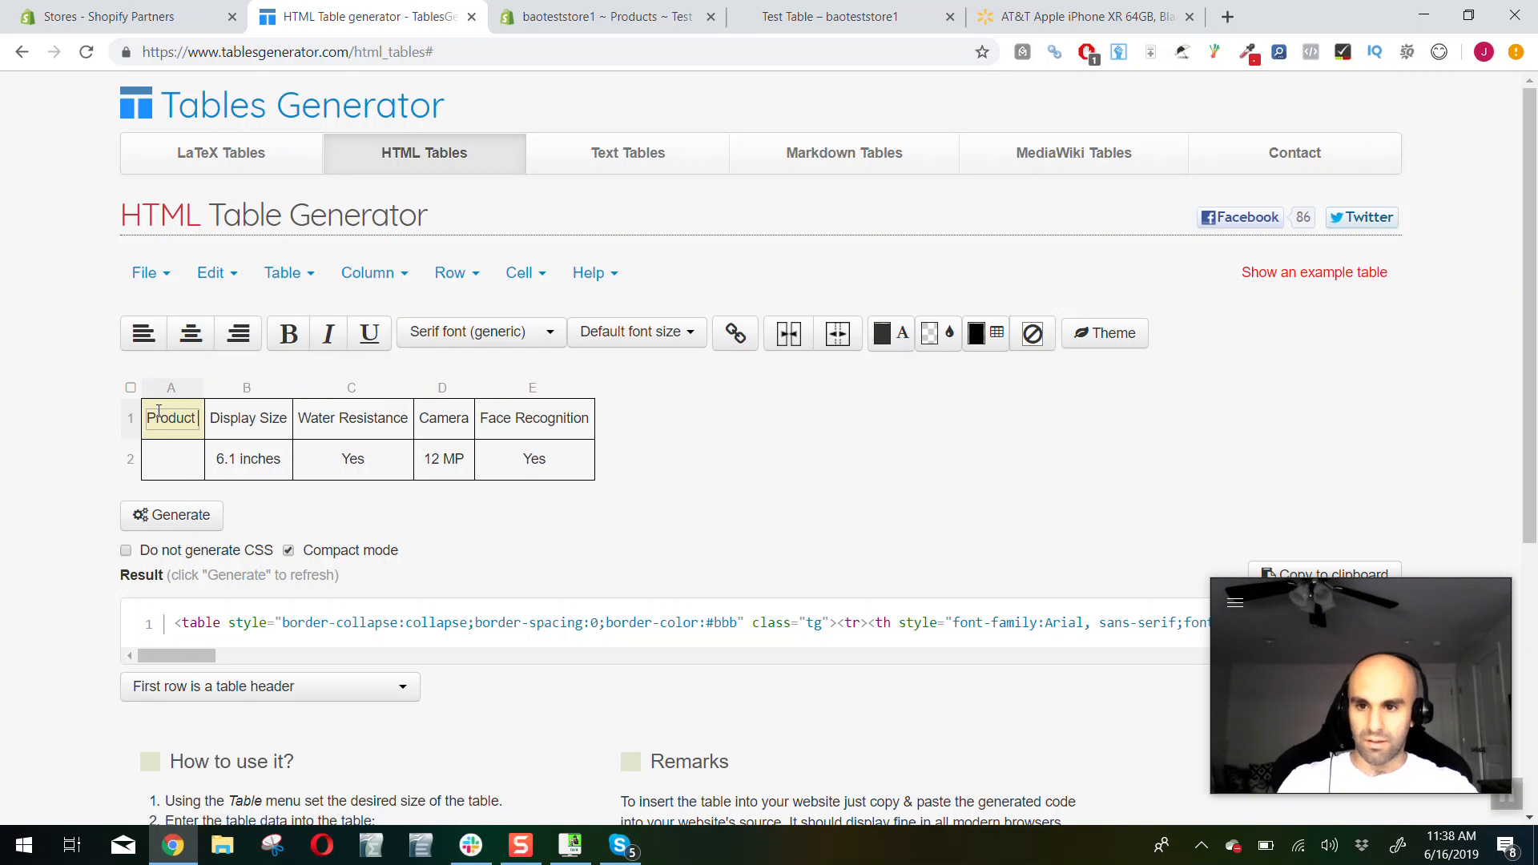
click(181, 458)
text(Variation 1)
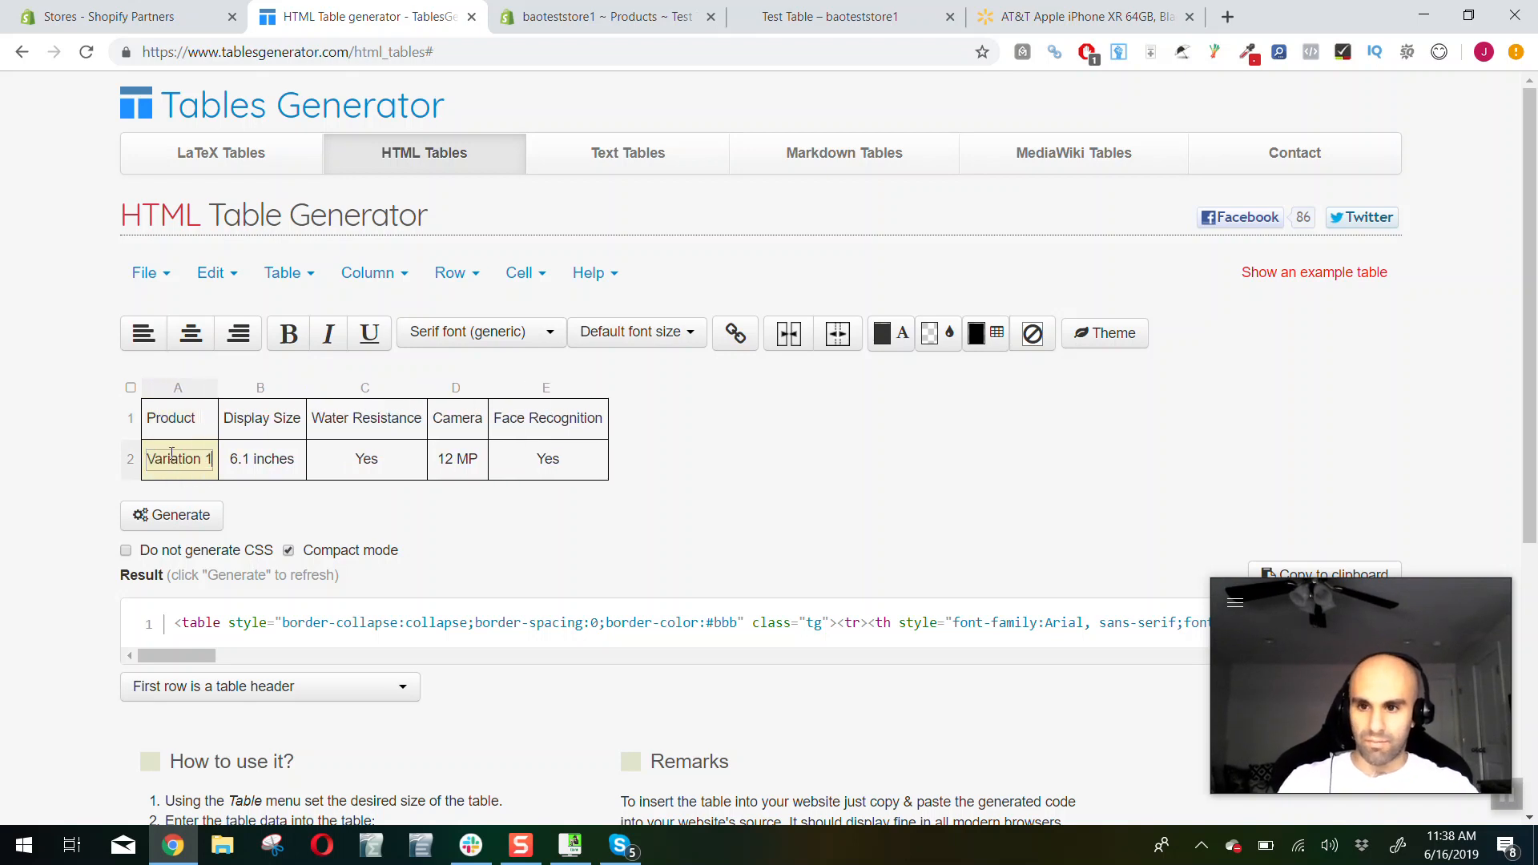
Add a row below the Variation 1 row and enter "Variation 2" in its Product column
right_click(261, 472)
mouse_move(339, 624)
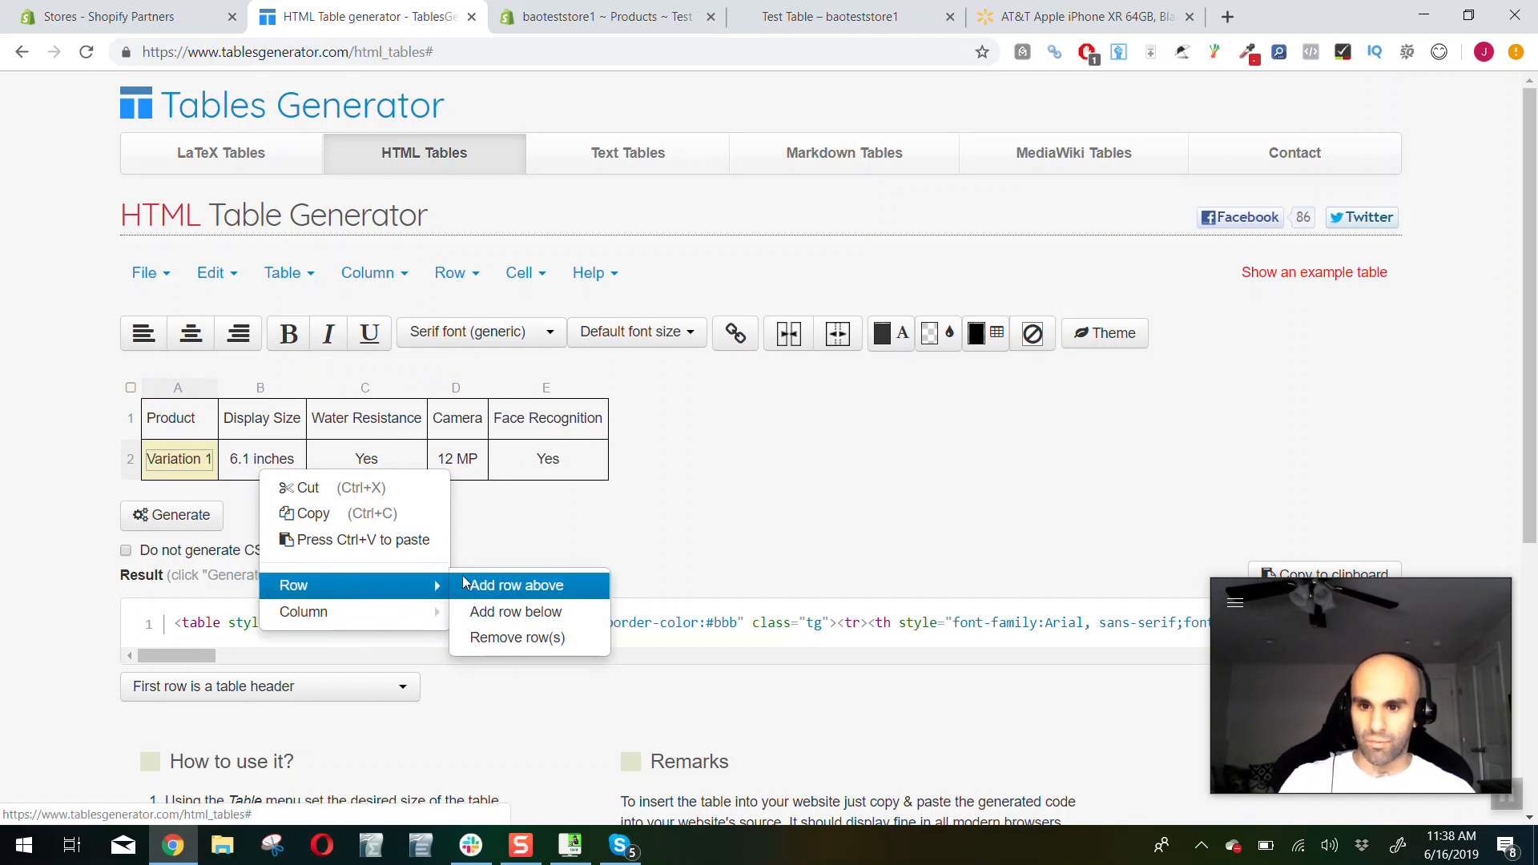
click(488, 612)
click(202, 515)
double_click(162, 496)
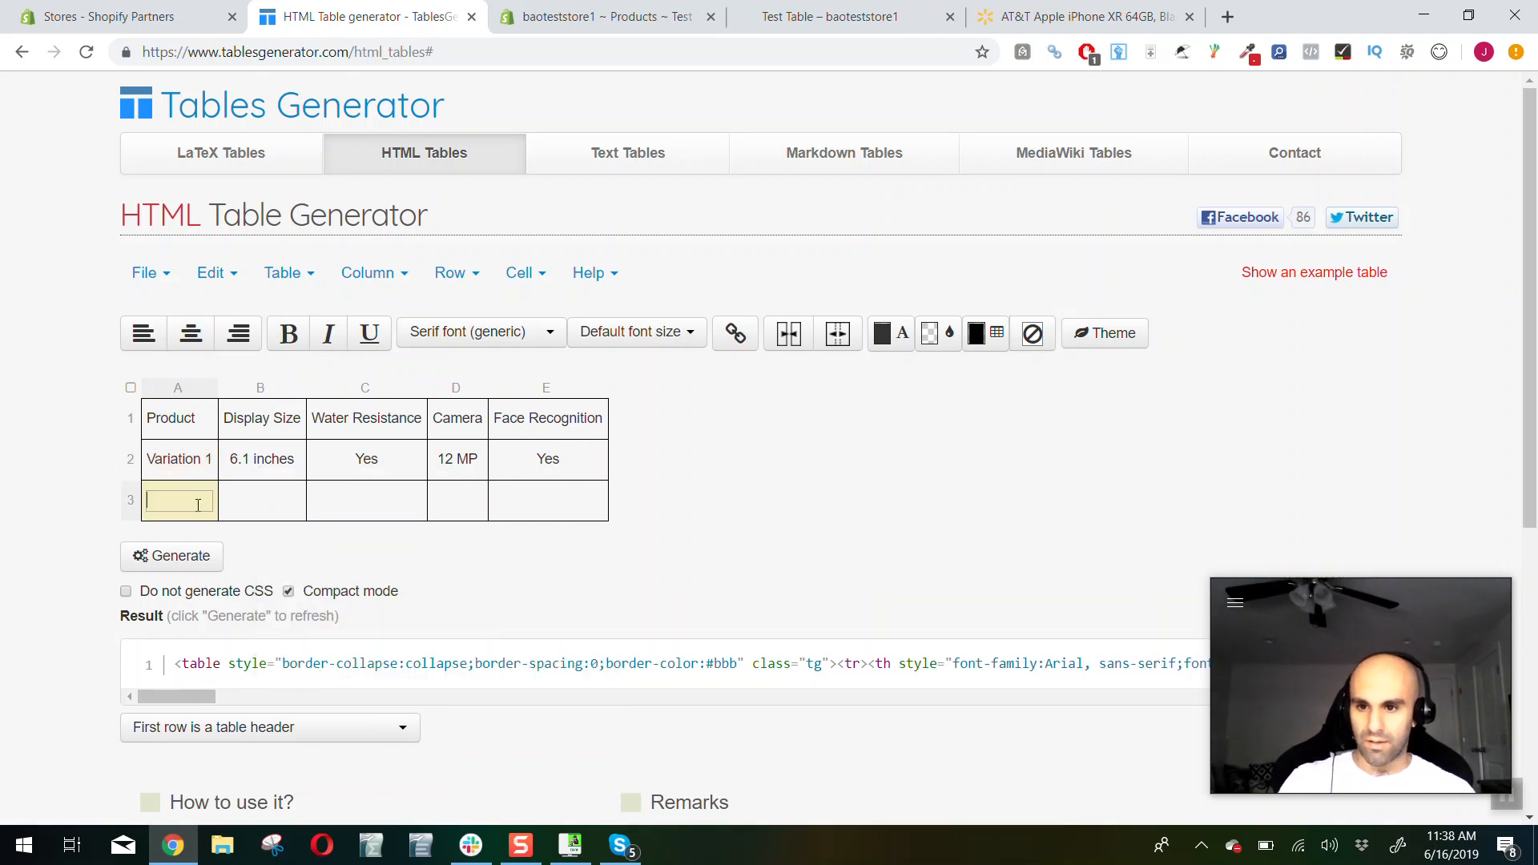
text(Variation 2)
Copy the display size text "6.1 inches" from the Variation 1 row into the Variation 2 row
double_click(244, 468)
key(ctrl+a)
key(ctrl+c)
double_click(262, 503)
key(ctrl+v)
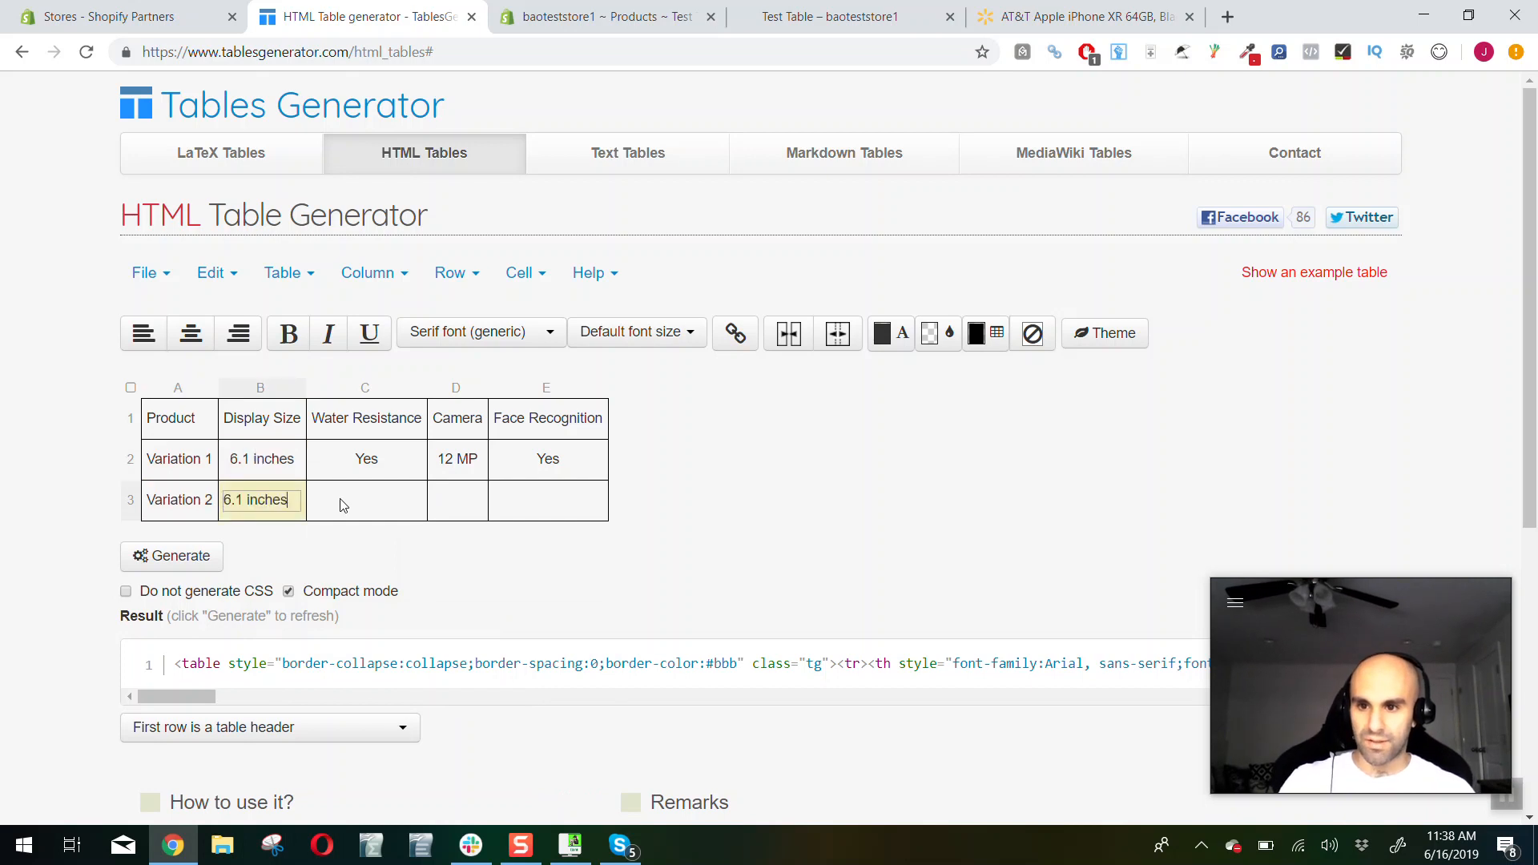
Complete the Variation 2 row with "No" for Water Resistance, "10 MP" for Camera and "No" for Face Recognition
double_click(327, 506)
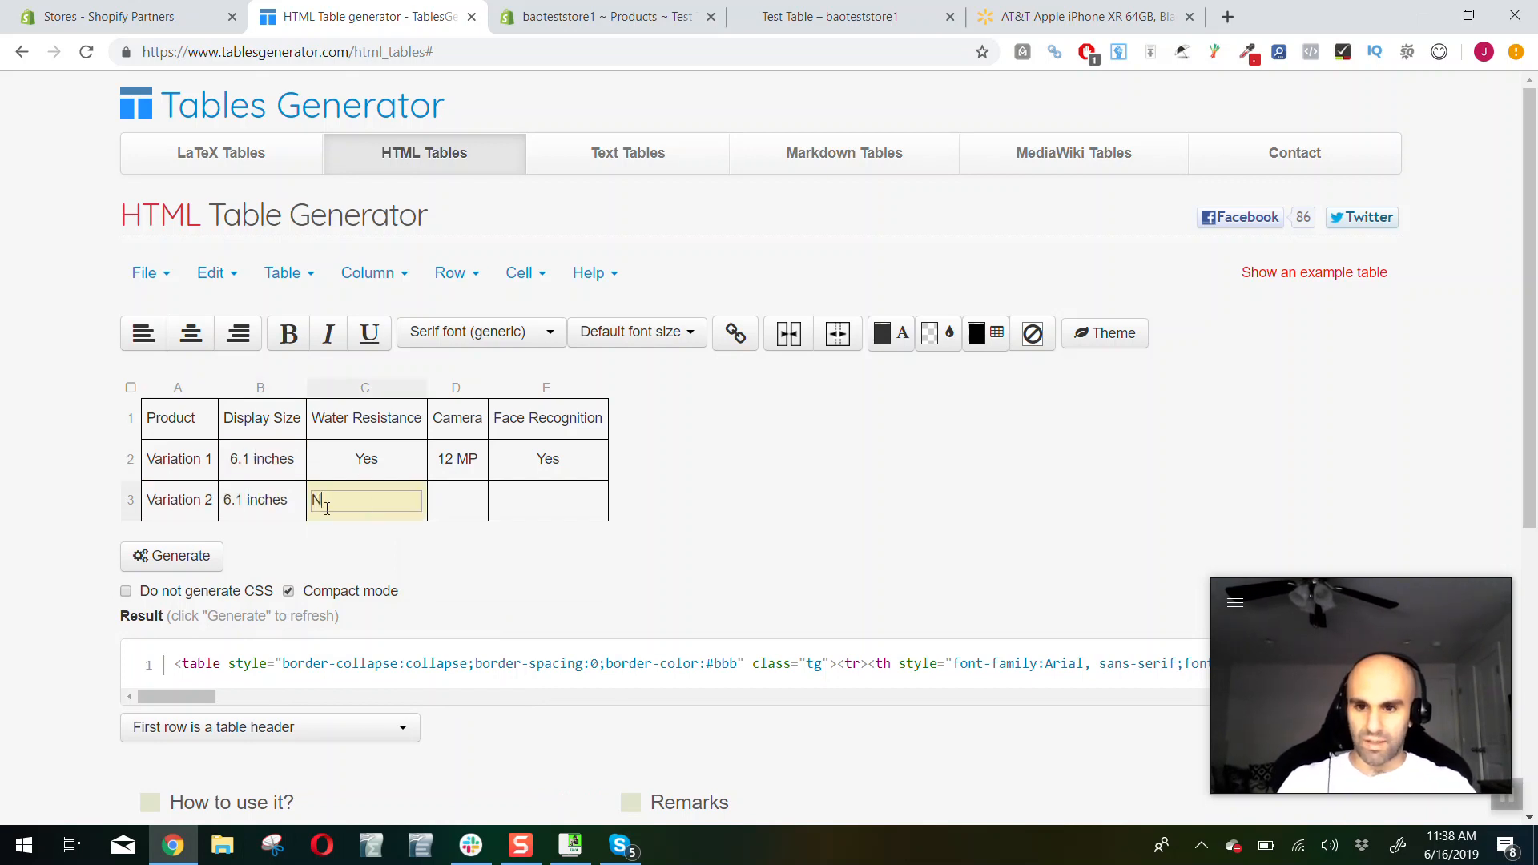
text(No)
click(431, 510)
text(10 MP)
key(Tab)
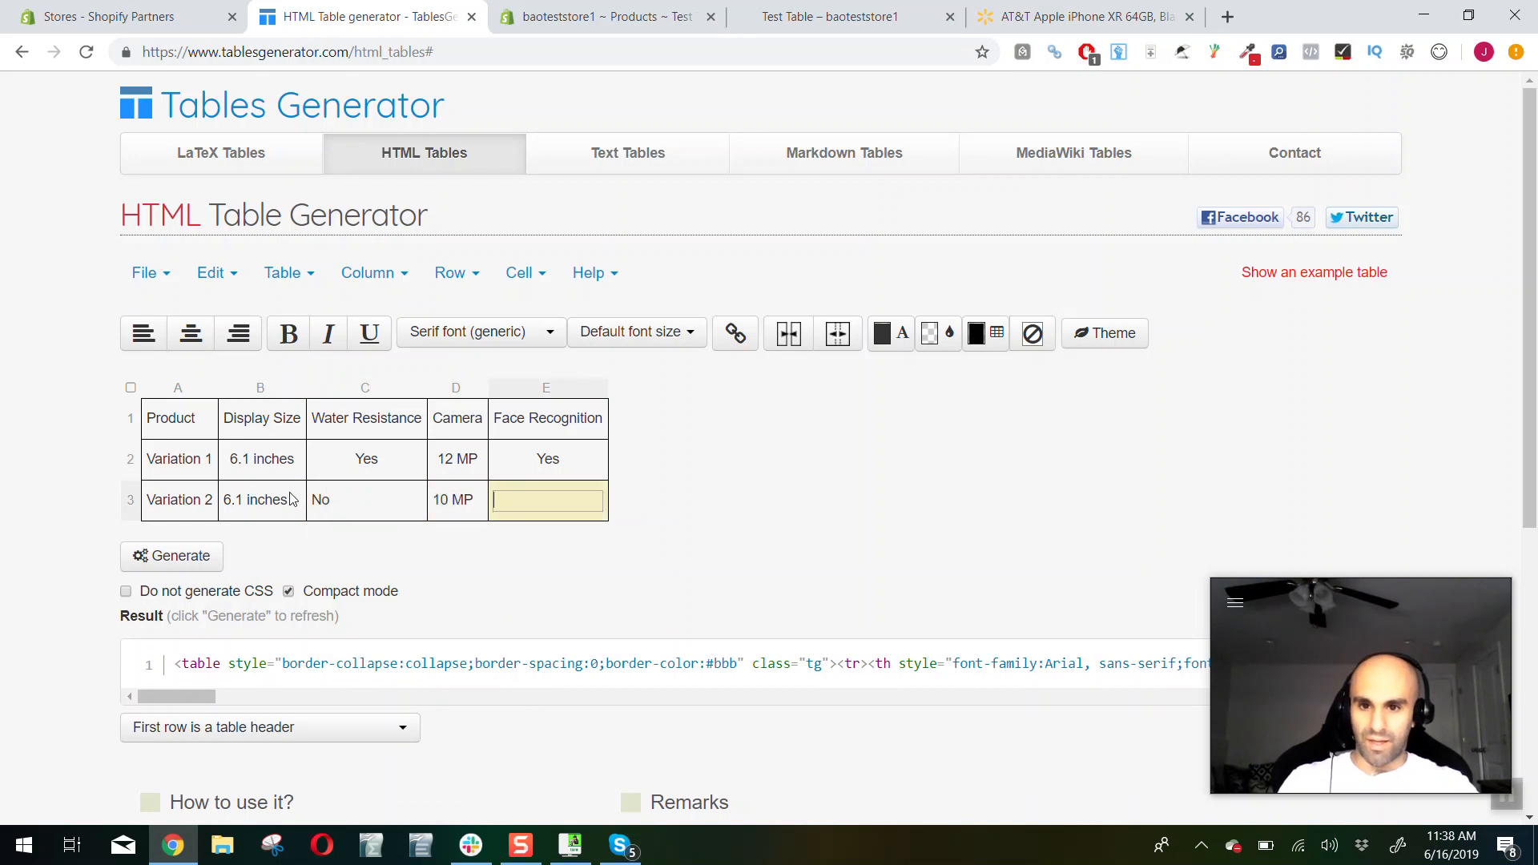
click(169, 423)
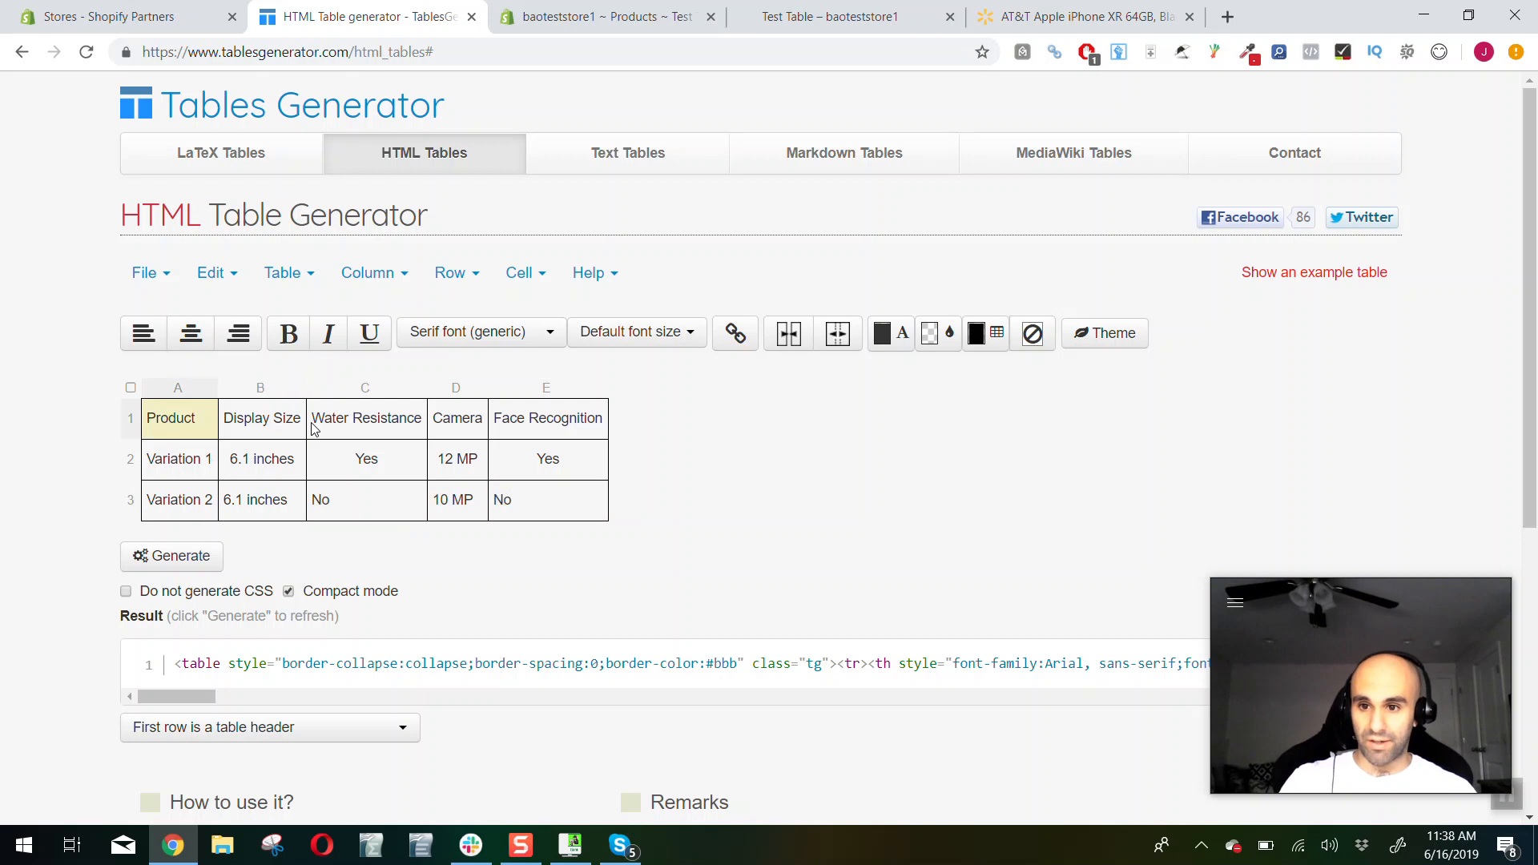
click(552, 501)
Select the entire table and center its text, including the new Product column and Variation 2 row
click(131, 388)
click(191, 333)
click(193, 435)
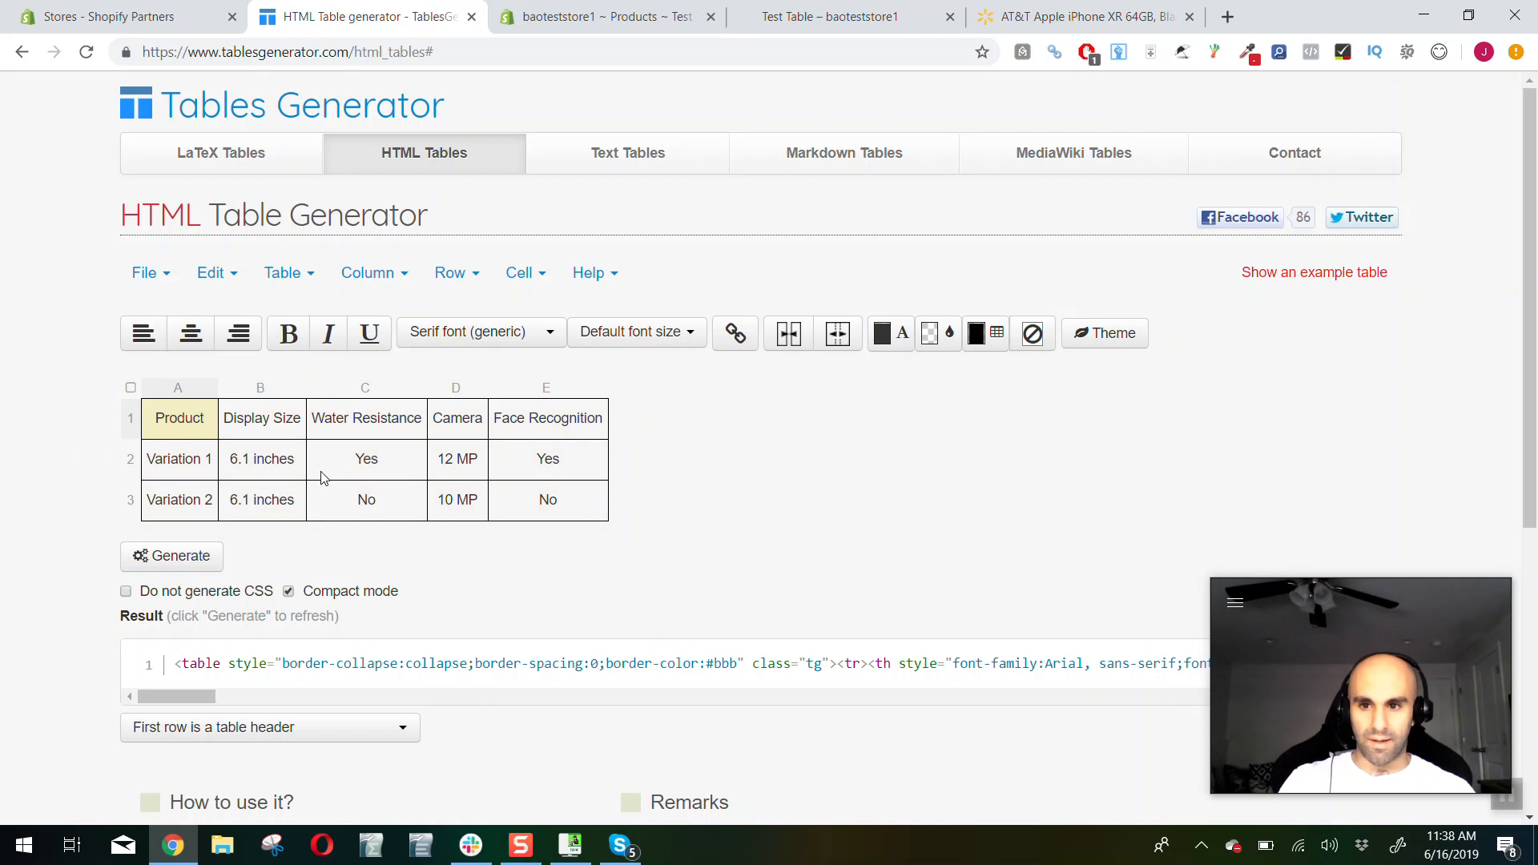
Change the display size of Variation 2 to "5.8 inches"
click(203, 516)
double_click(239, 510)
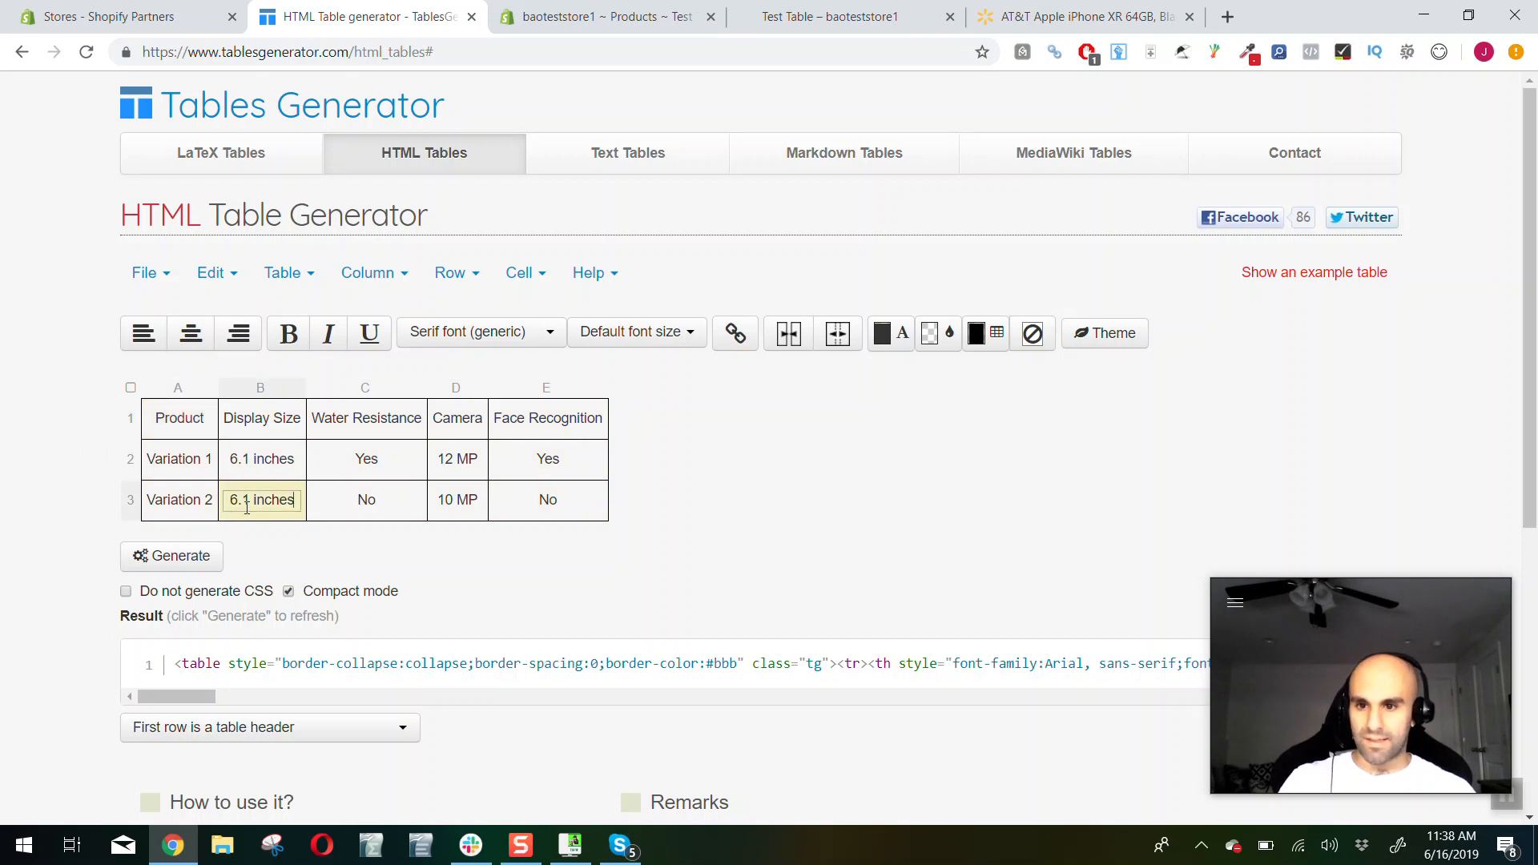
text(5.8)
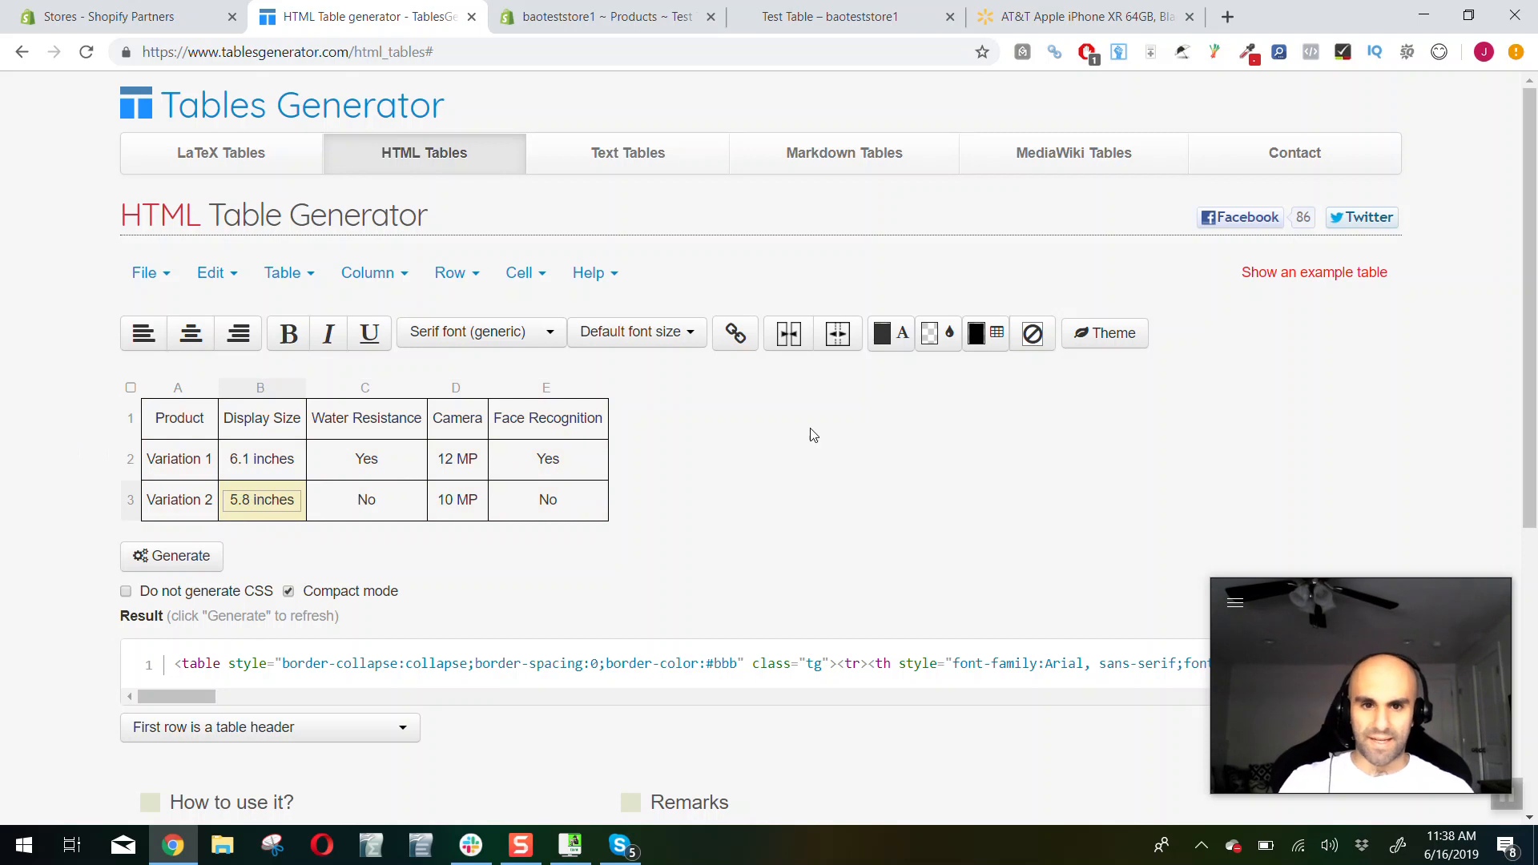
Apply the color theme with a slate-gray header and cream body to the table, and close the theme selection
click(1094, 349)
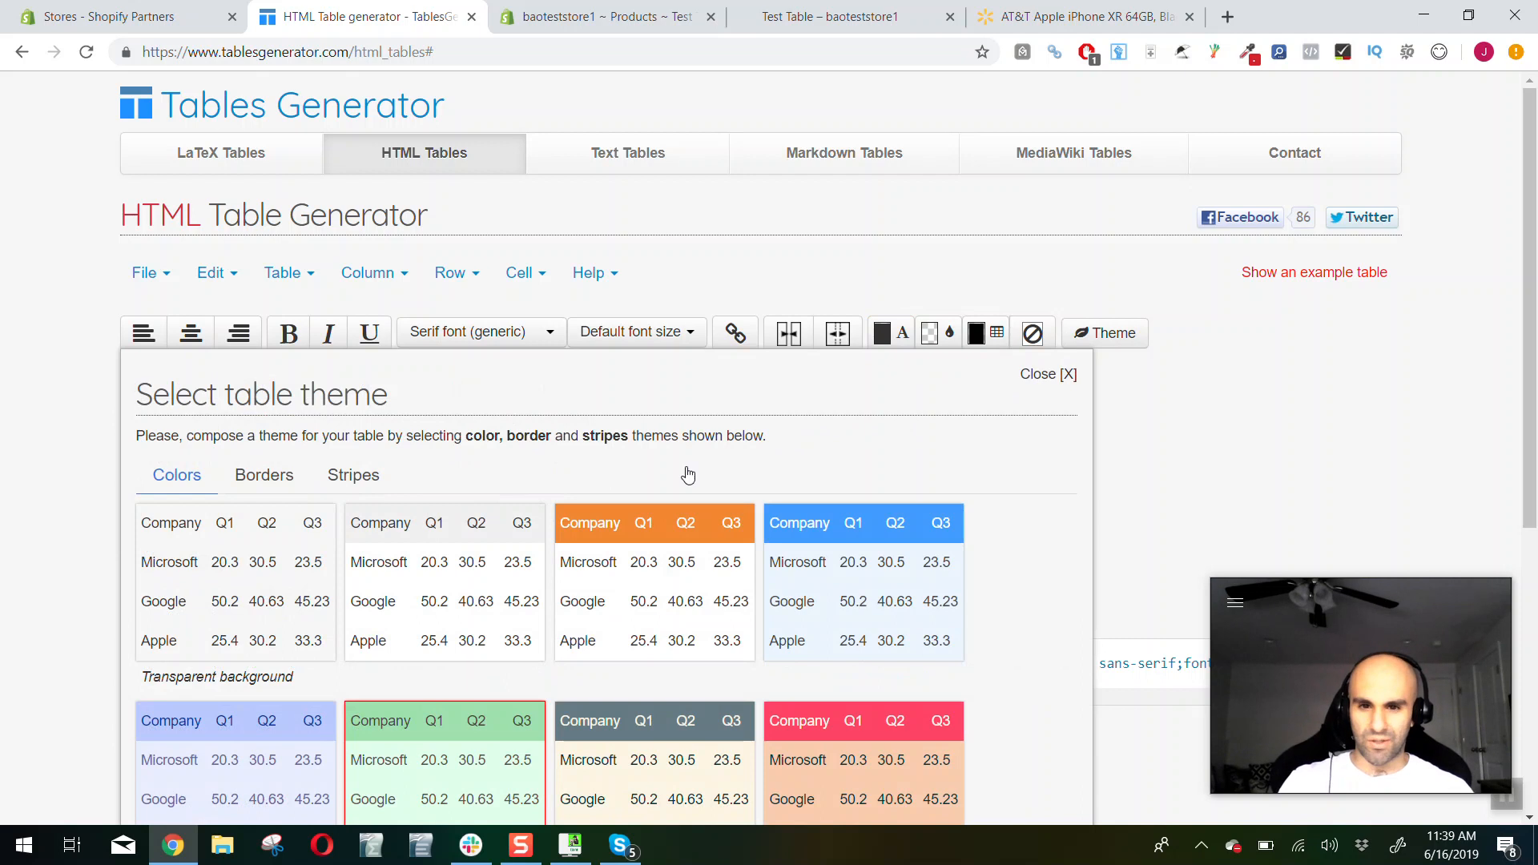
scroll(655, 502, down, 4)
click(613, 428)
scroll(881, 320, up, 1)
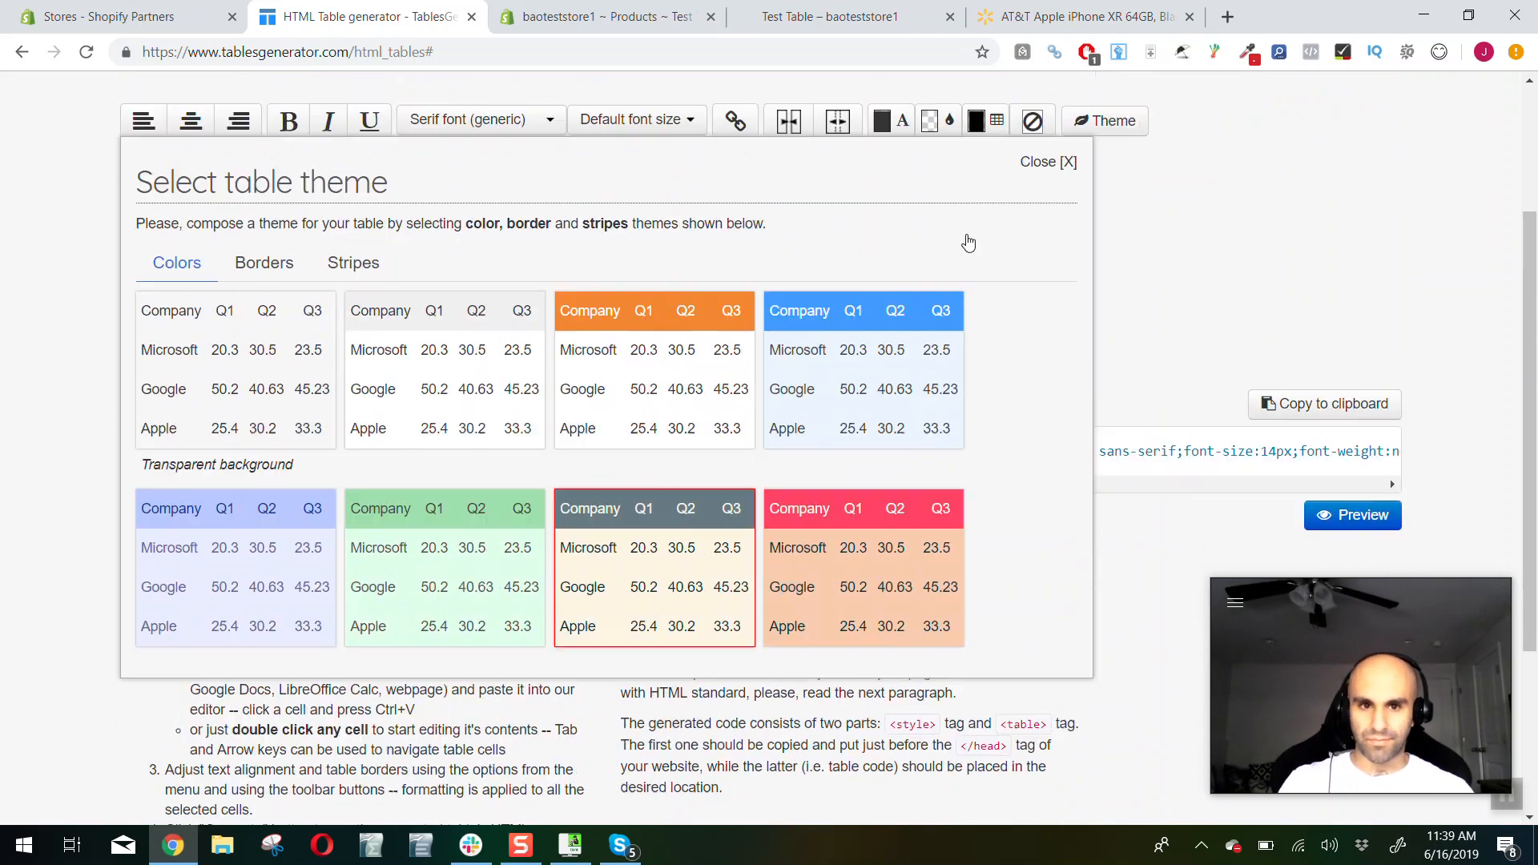
click(1066, 174)
click(551, 305)
scroll(471, 380, up, 1)
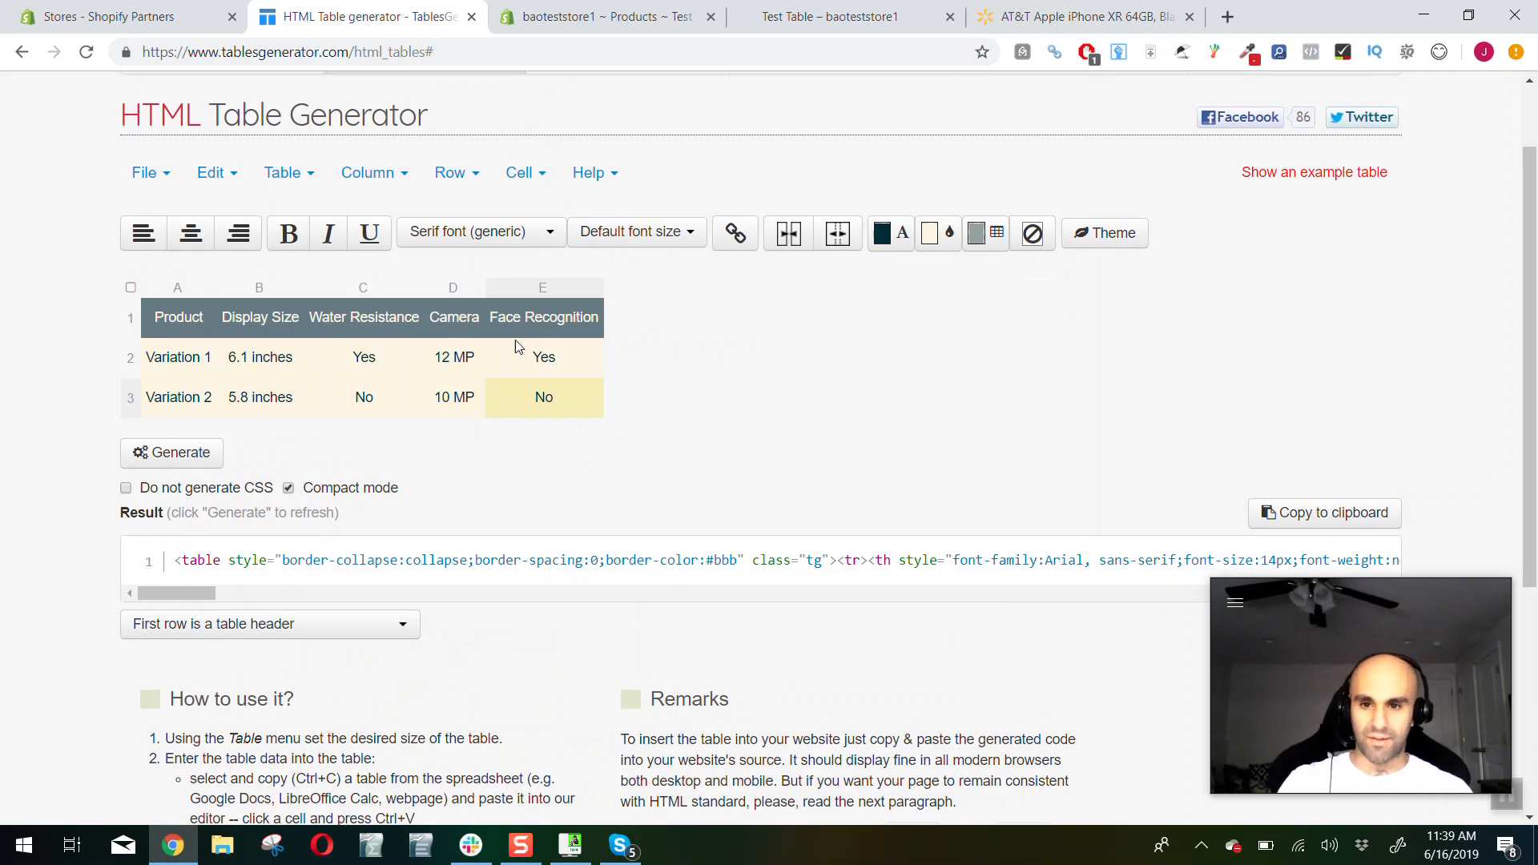
Copy the generator's result code and paste it as HTML into the description of the Test Table product in Shopify
click(1266, 523)
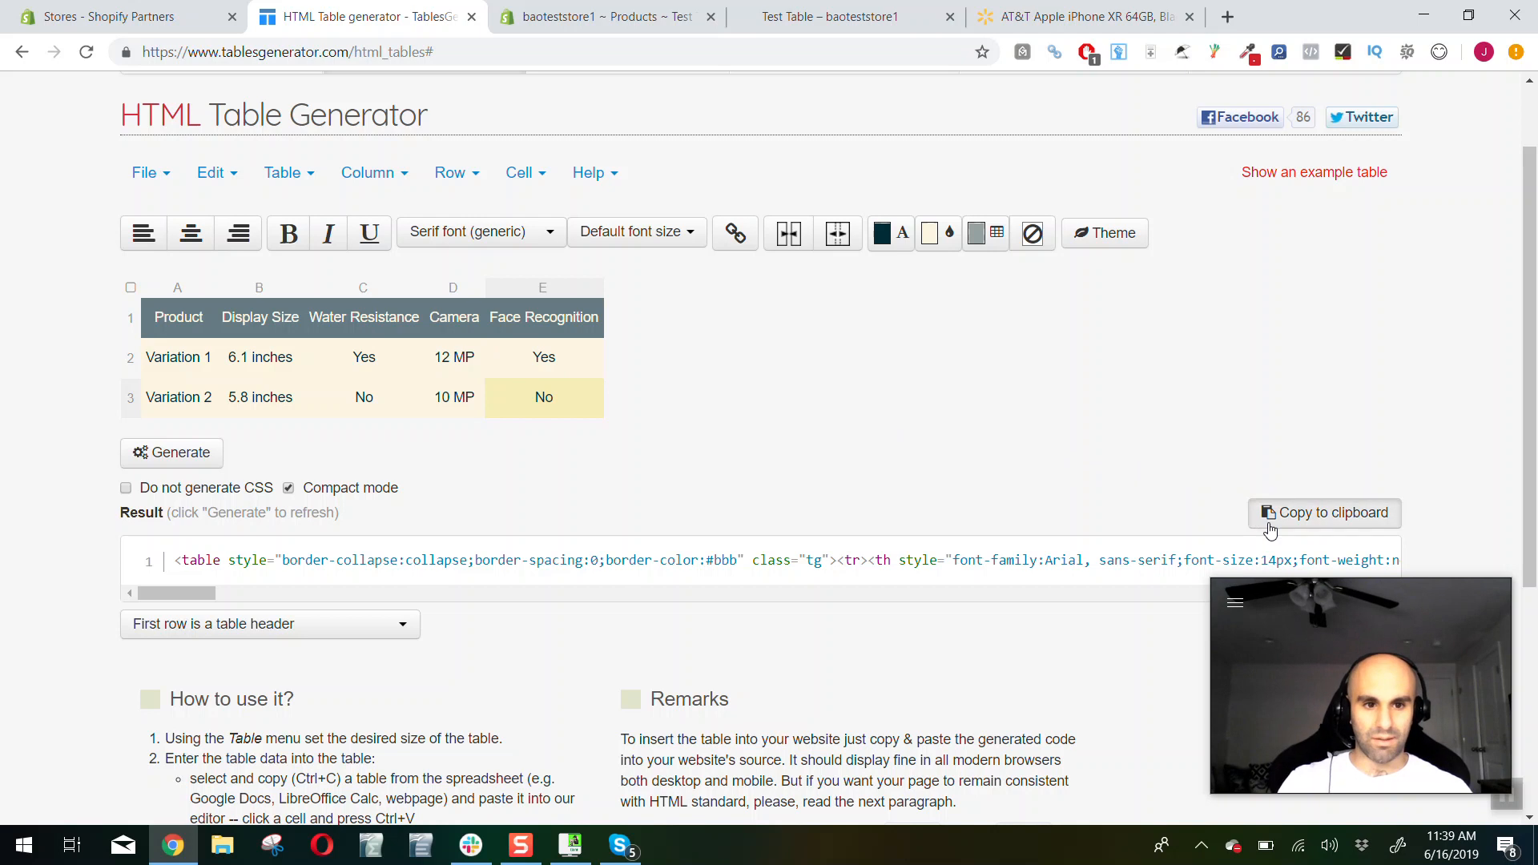
click(639, 26)
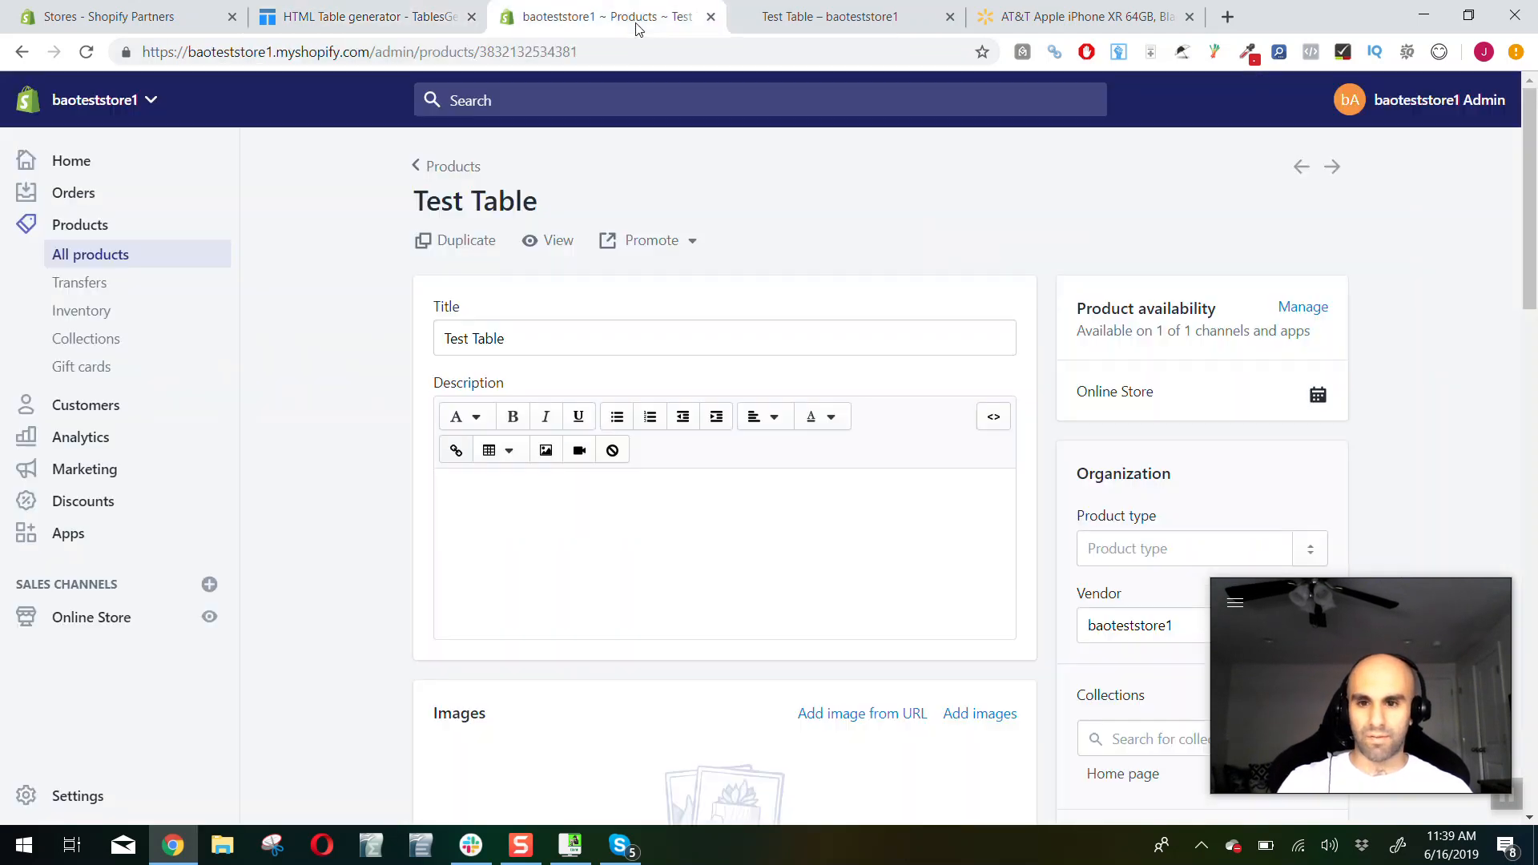
click(993, 417)
click(807, 481)
key(ctrl+v)
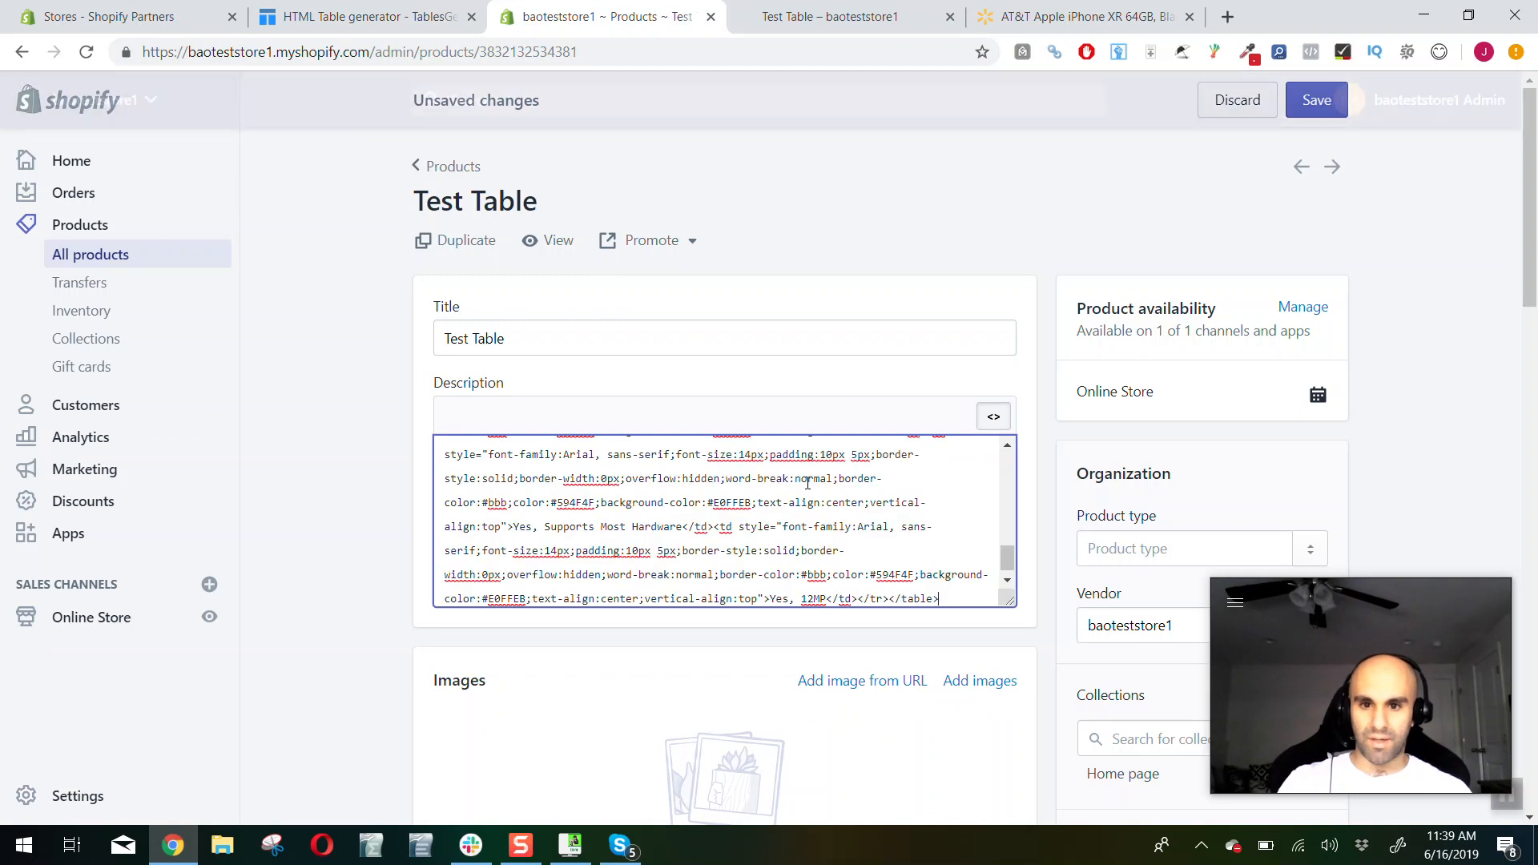
click(993, 417)
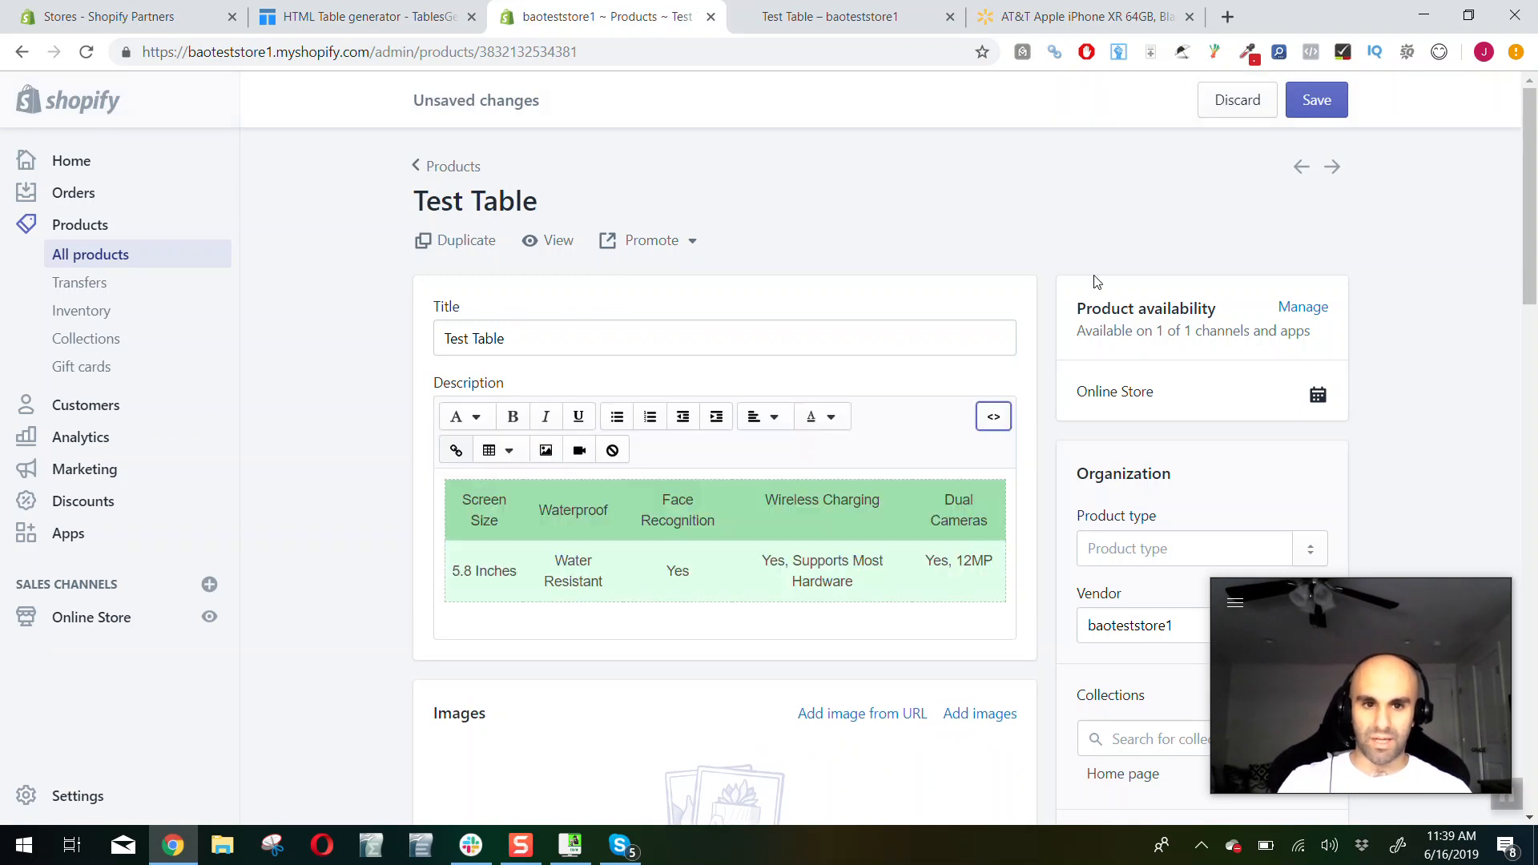
Save the Test Table product and reload its storefront page to check the table in the description
click(1305, 101)
click(829, 16)
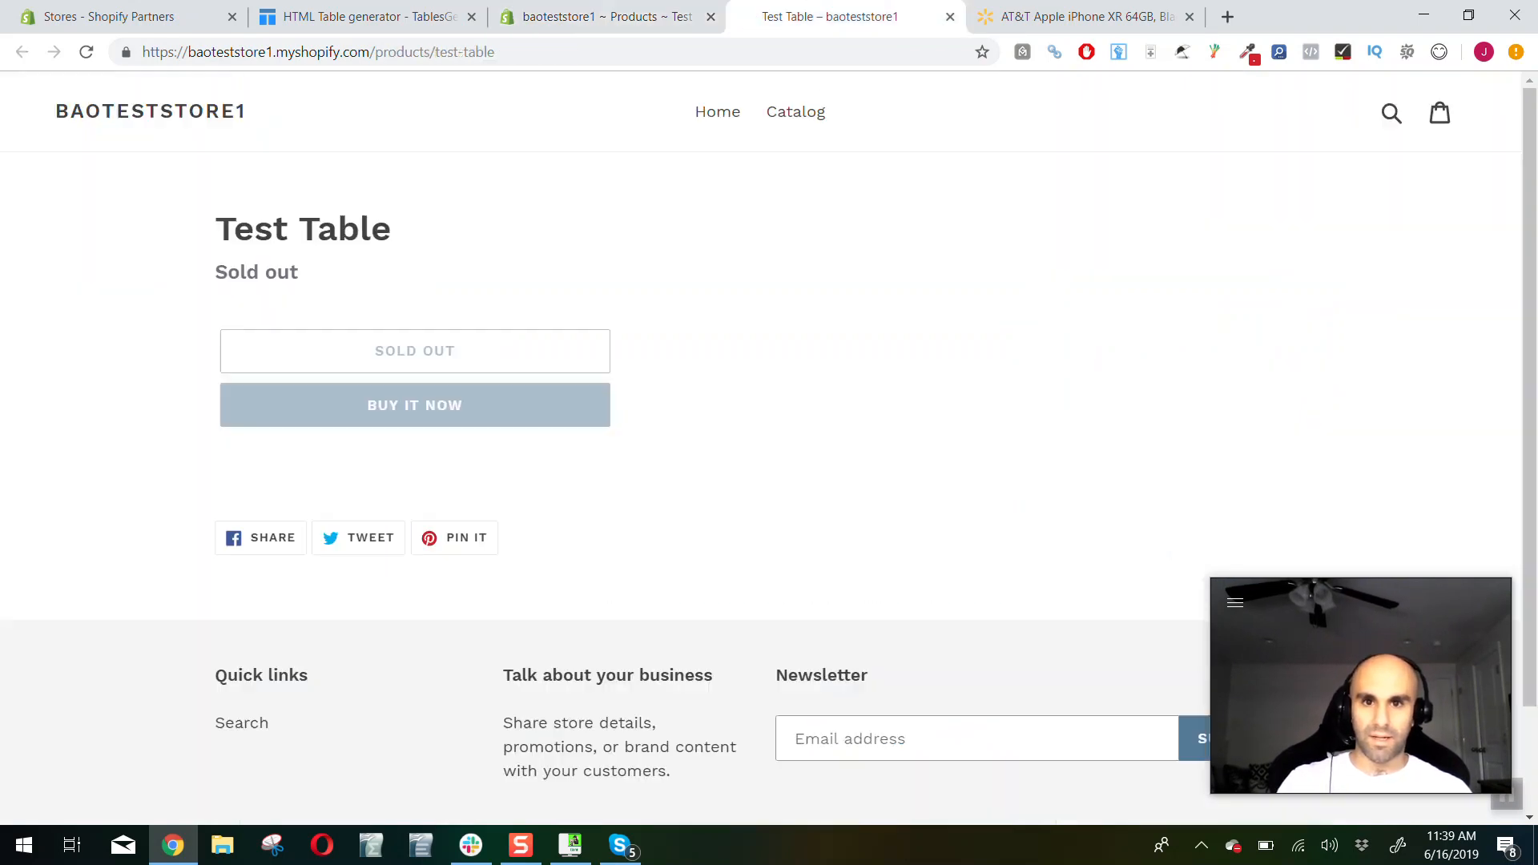
click(86, 51)
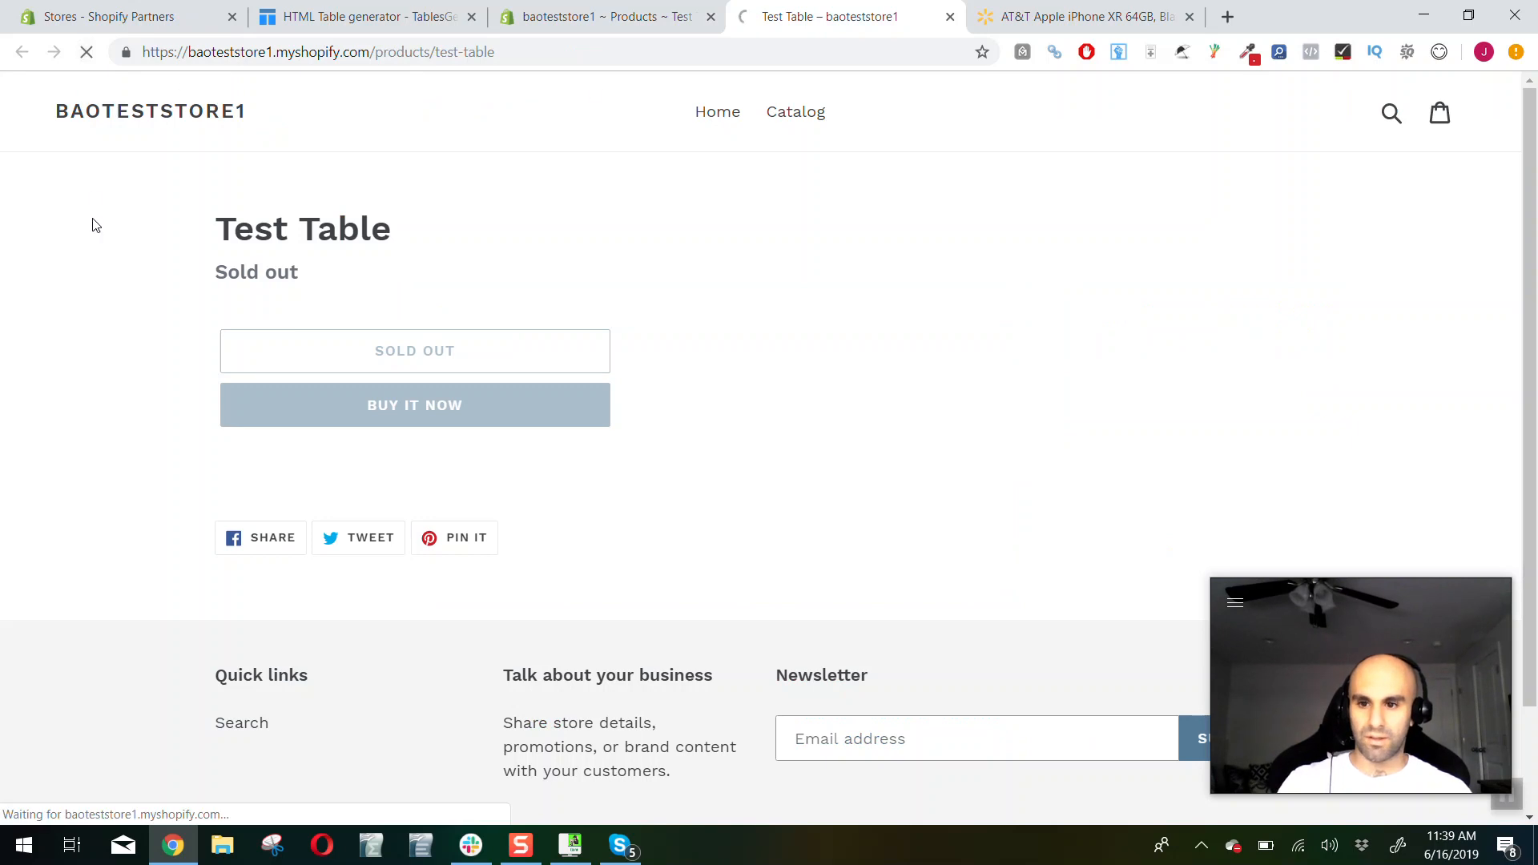
drag(697, 598, 439, 555)
click(422, 554)
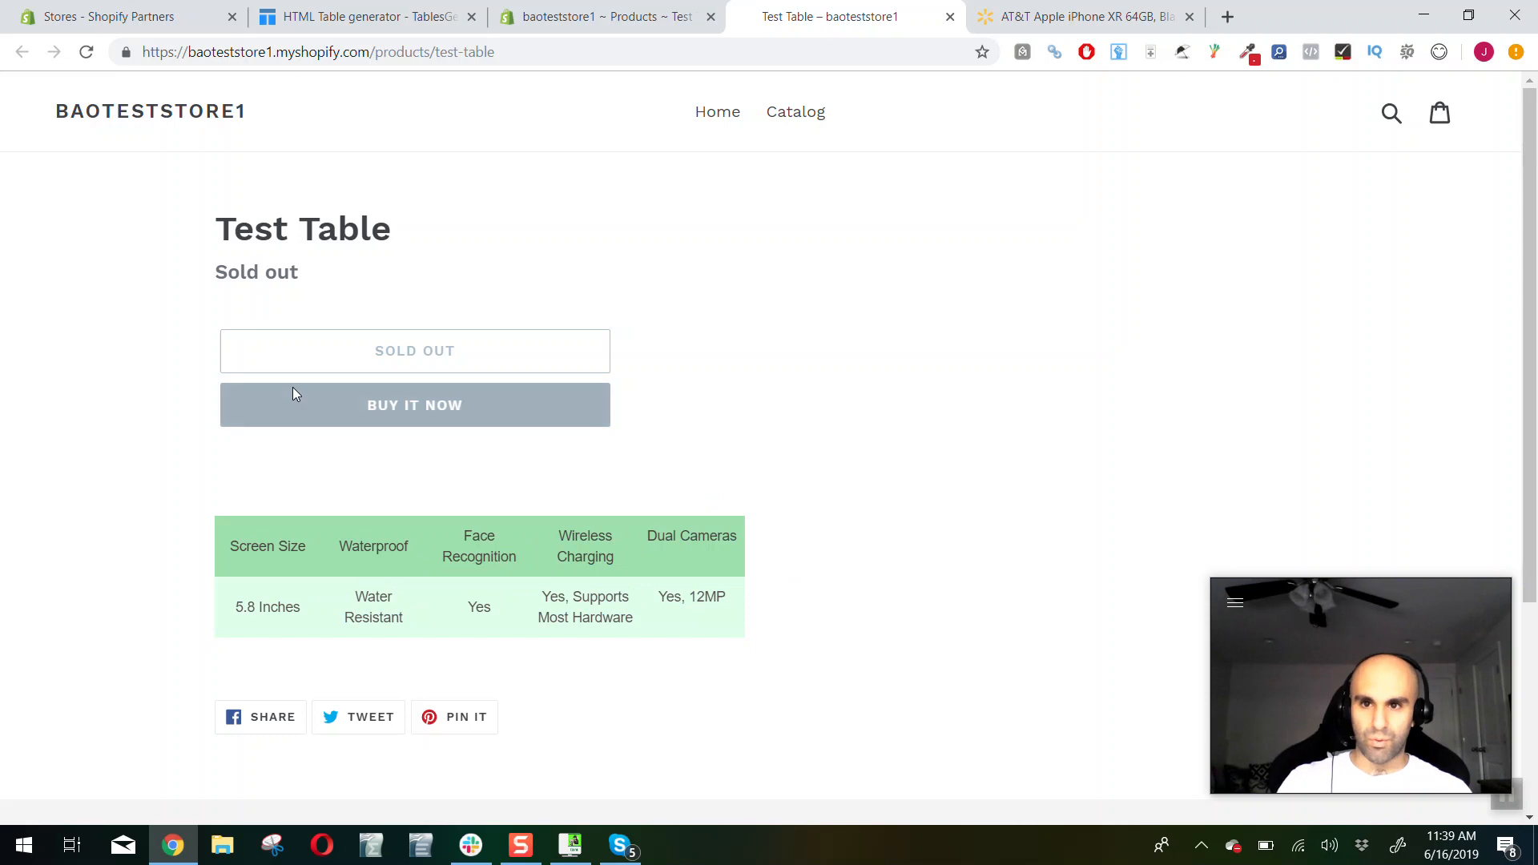
Return to Tables Generator and try setting the border color of all table cells to black
click(352, 16)
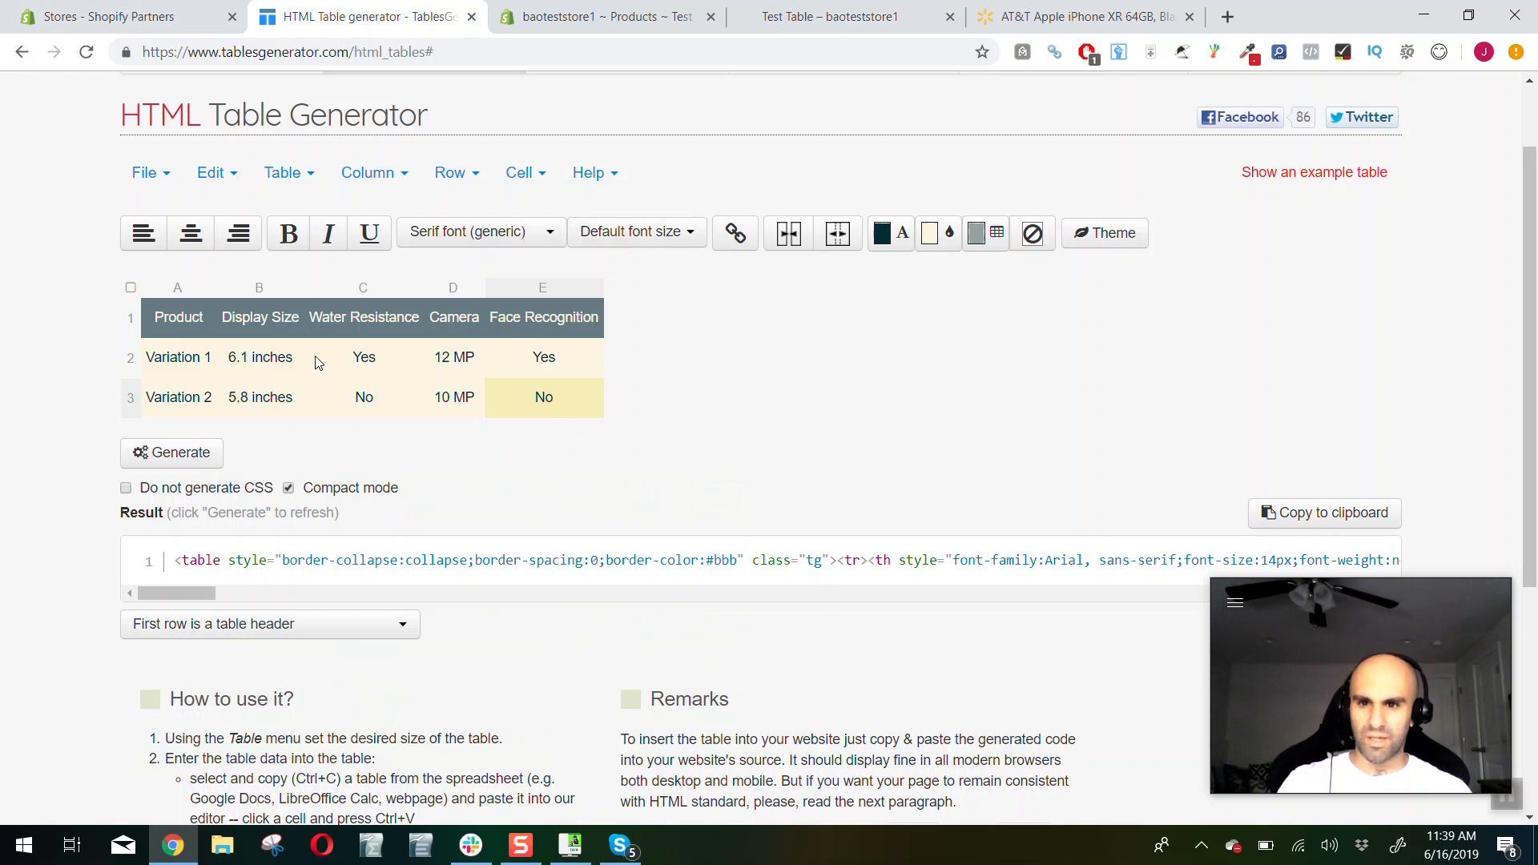
click(131, 289)
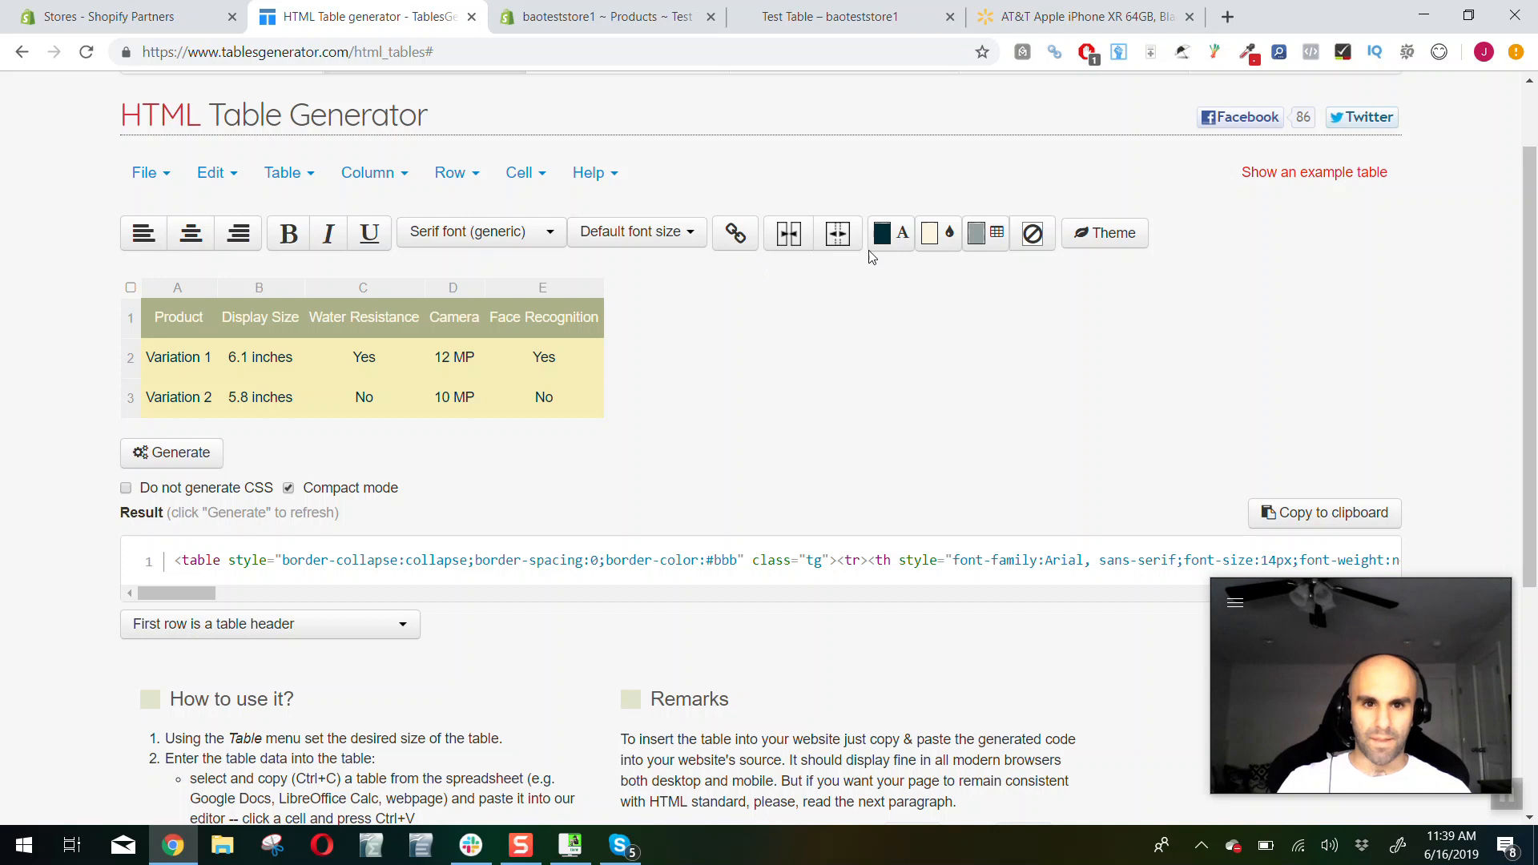
click(991, 245)
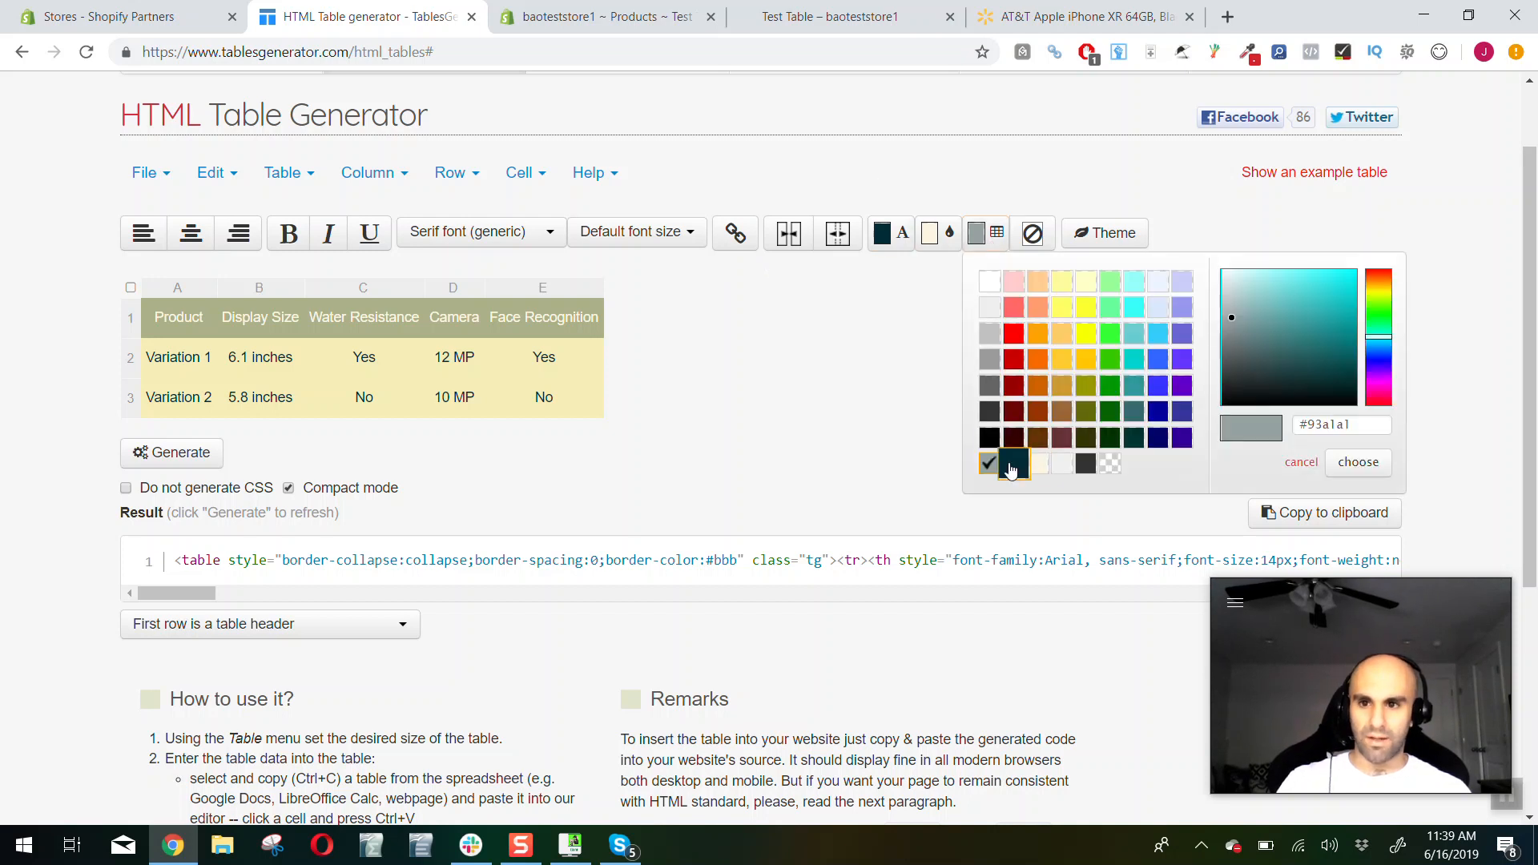
click(764, 411)
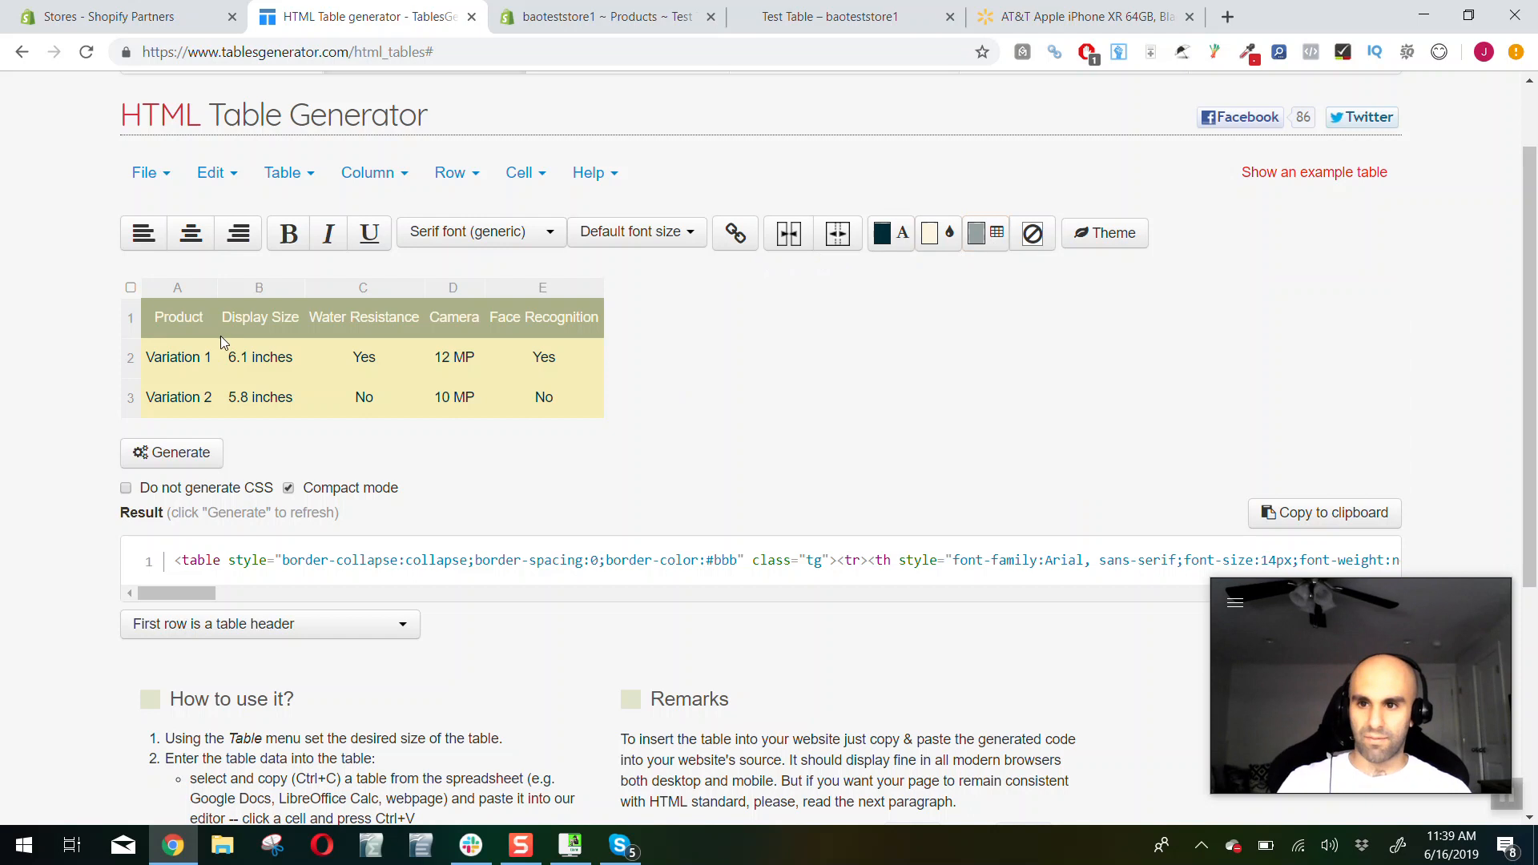
click(130, 288)
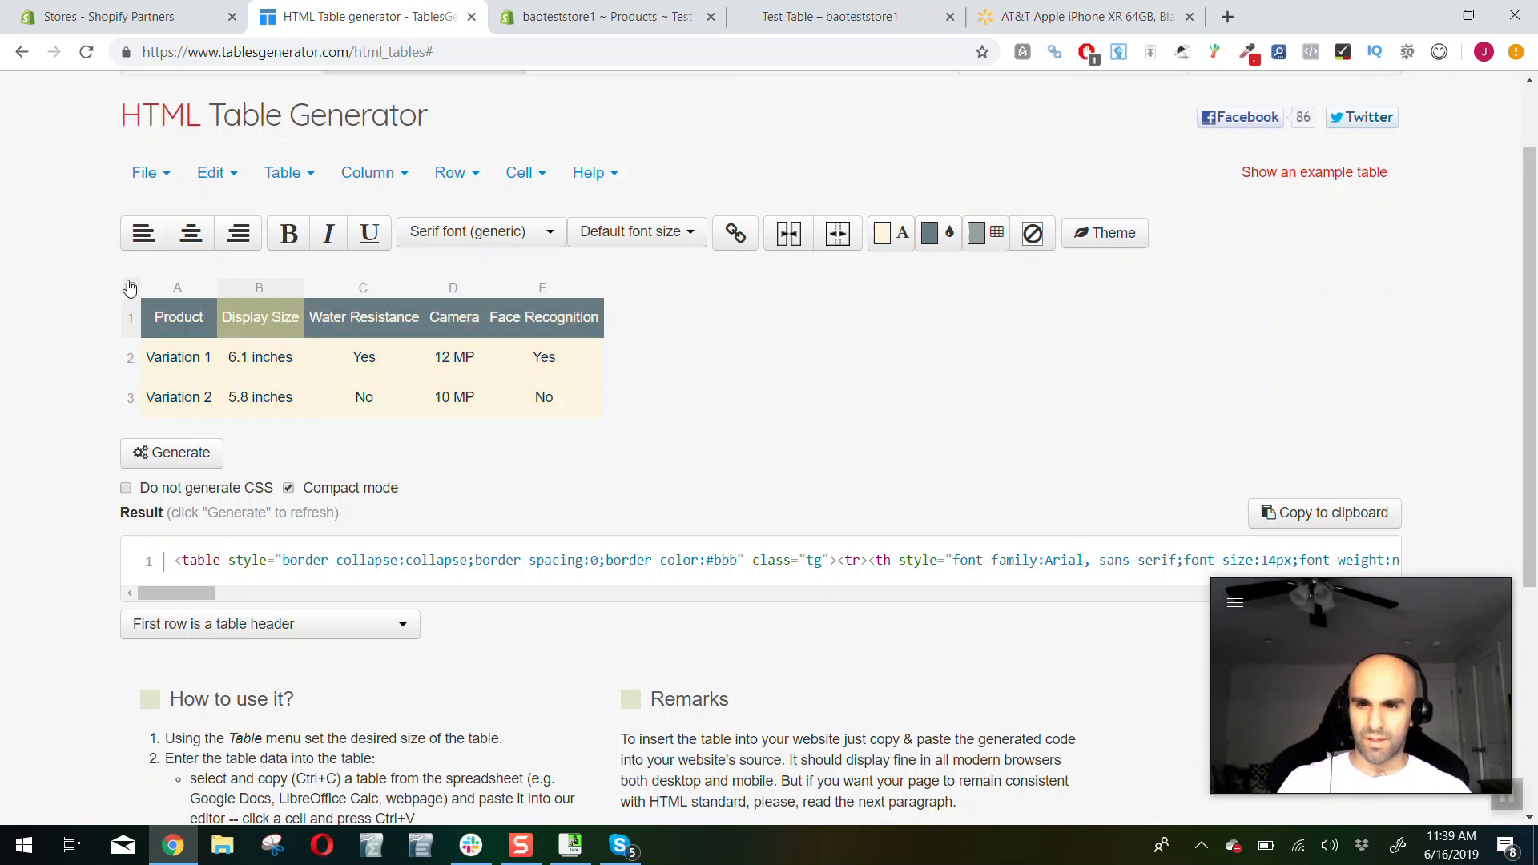
click(998, 235)
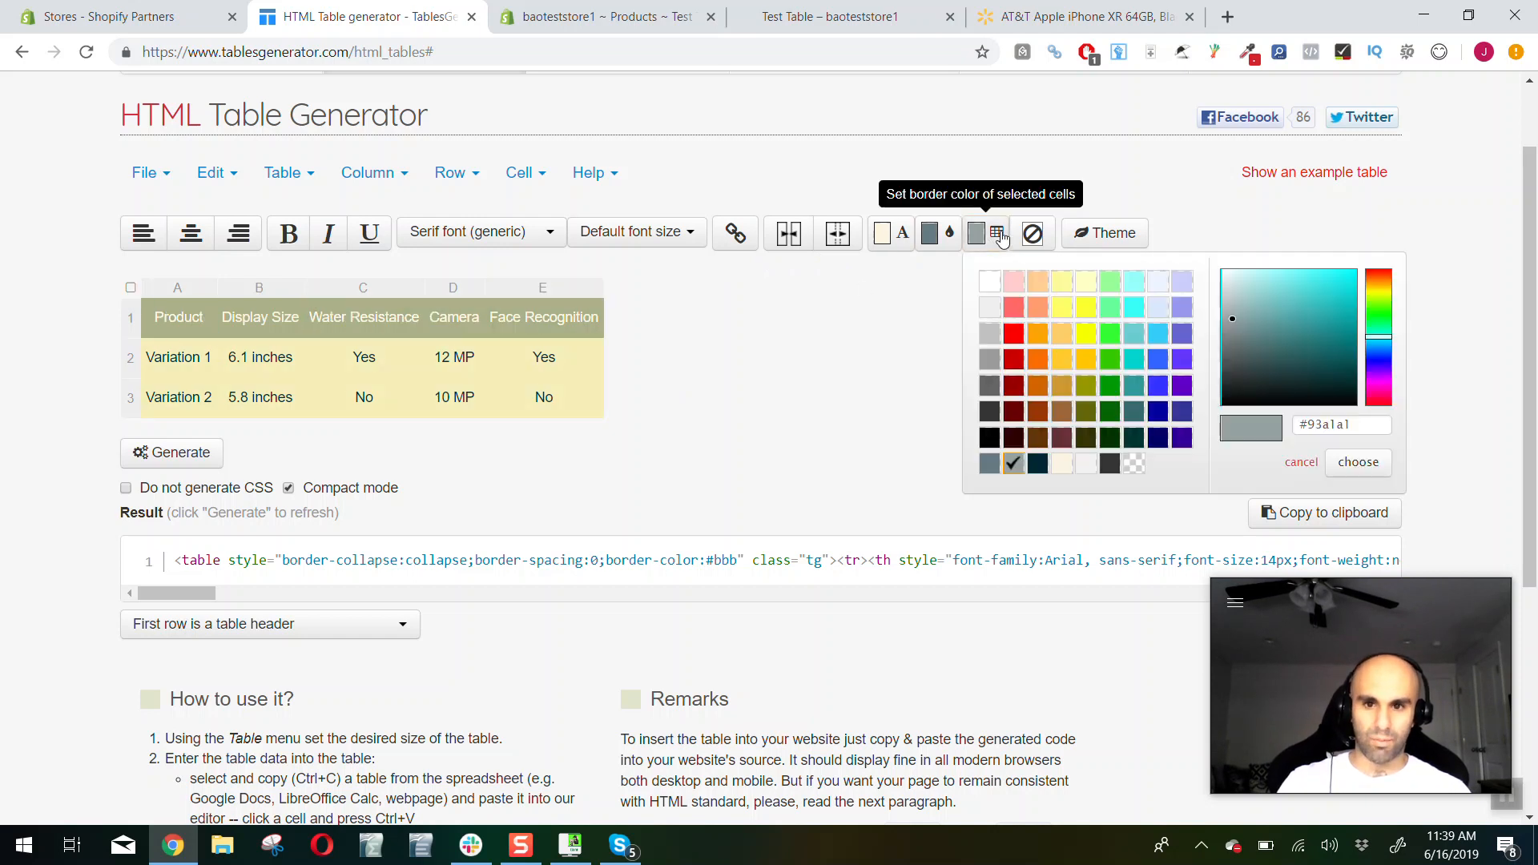
click(990, 437)
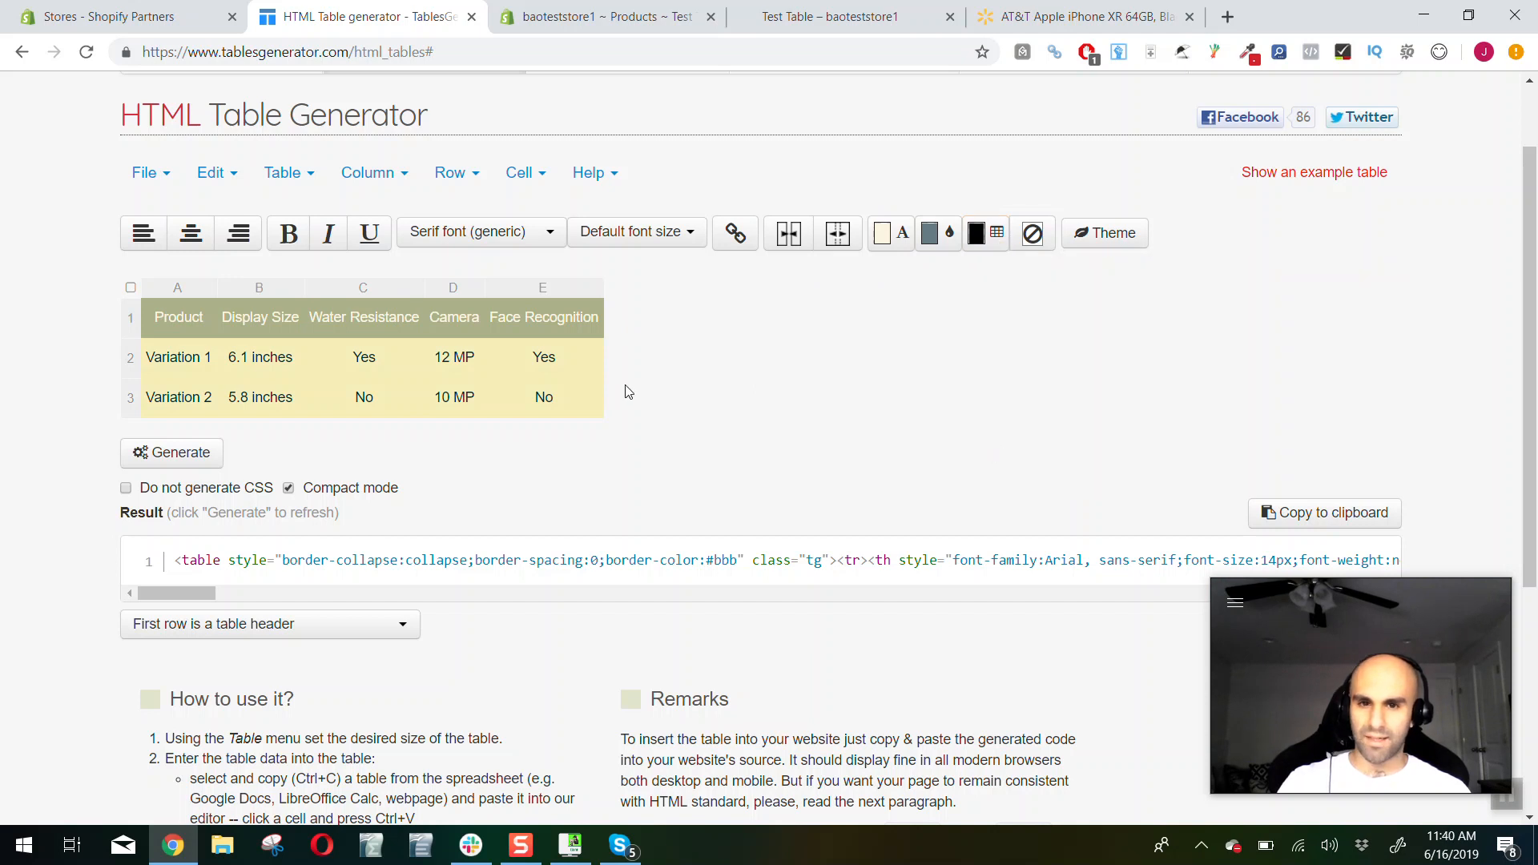
click(527, 390)
click(176, 318)
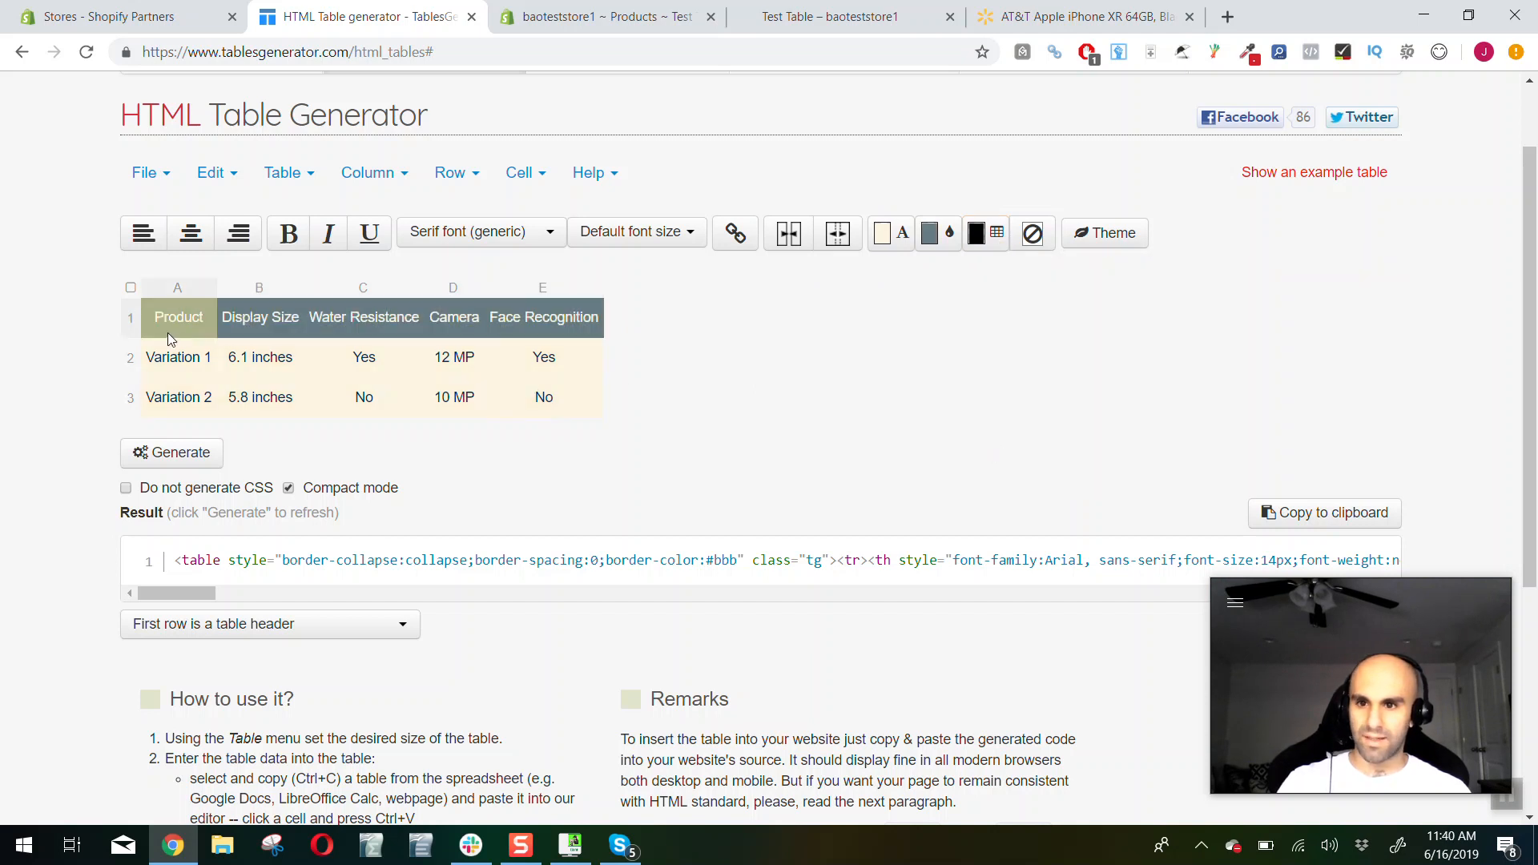
click(130, 288)
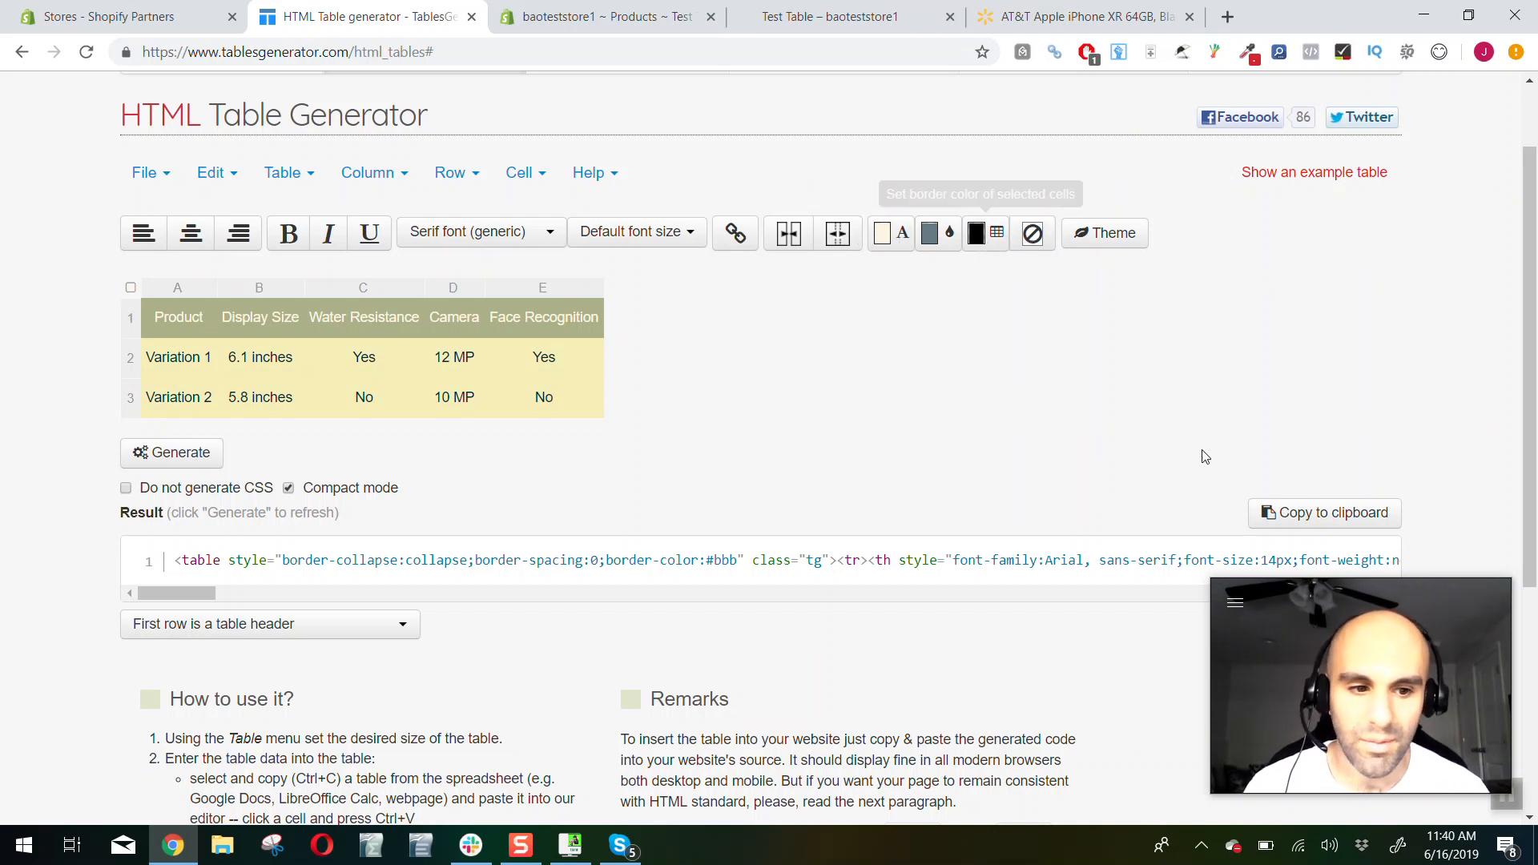
Apply the "All borders" border theme to the table and close the theme selection
drag(1311, 589, 1248, 593)
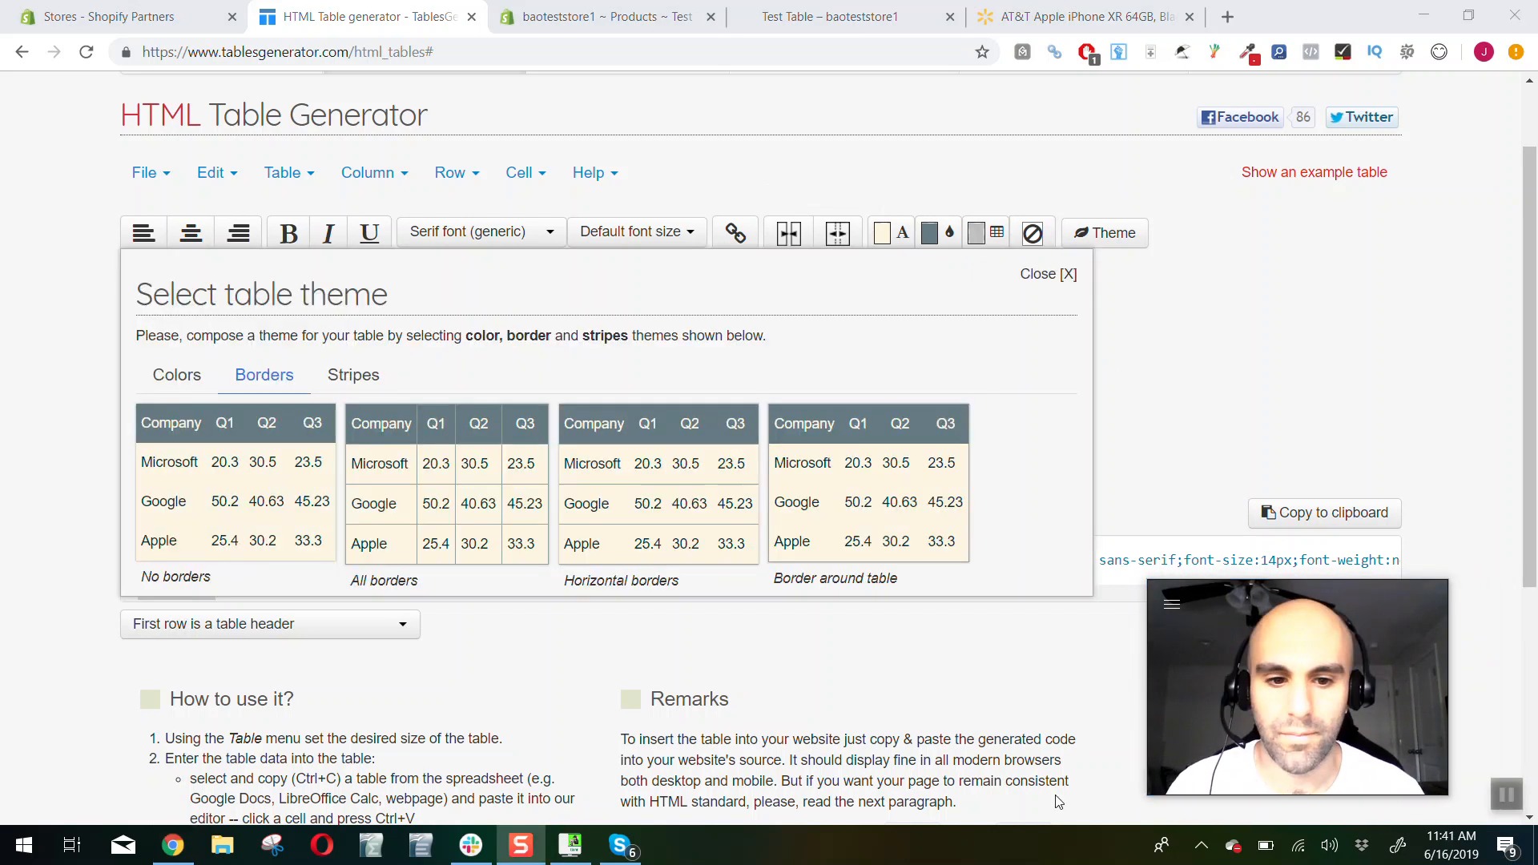
click(1202, 322)
click(1054, 277)
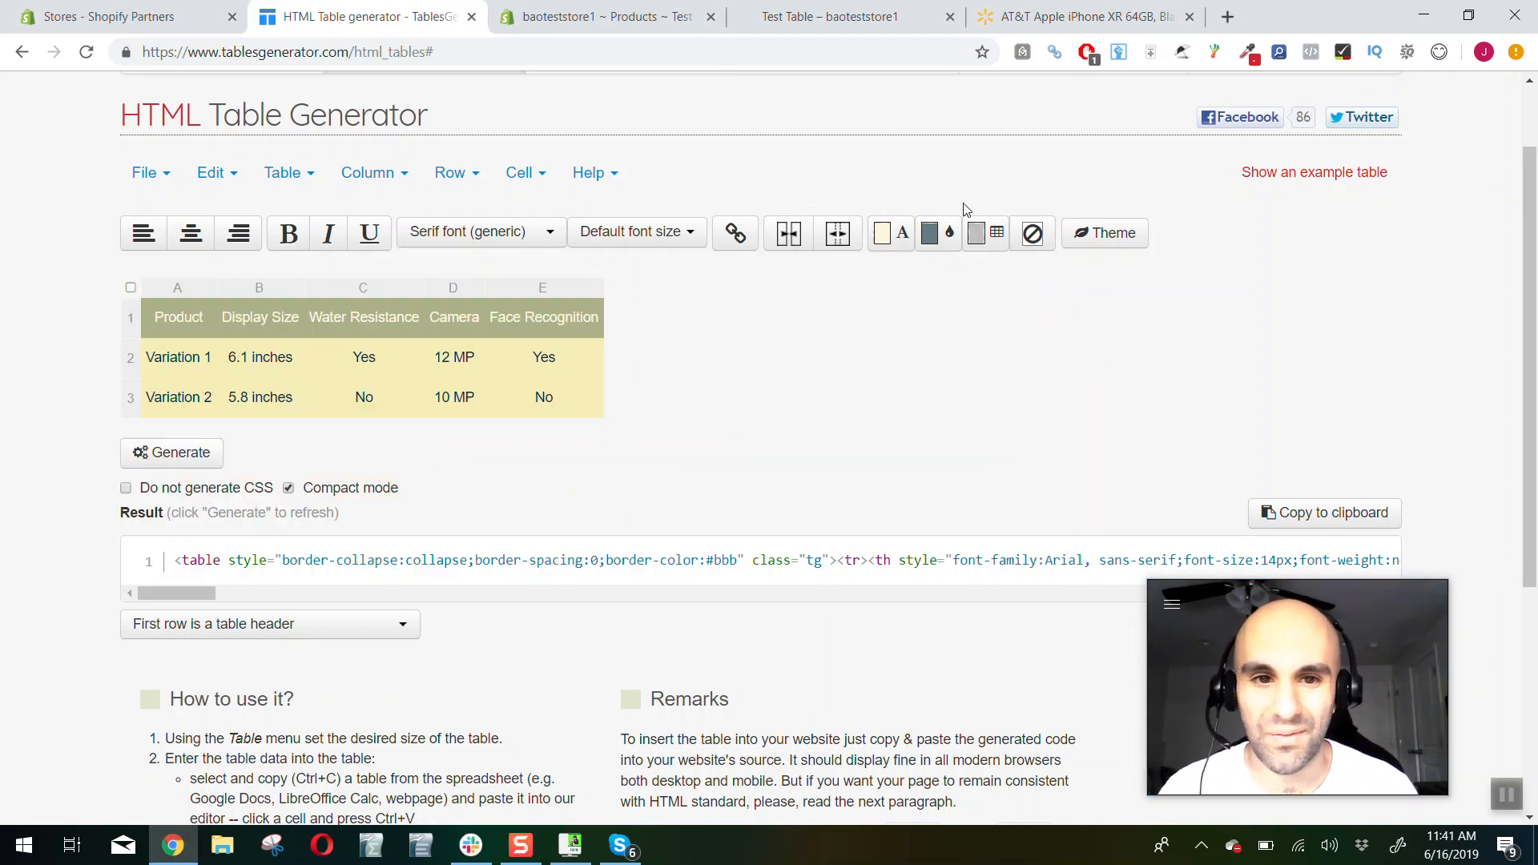
click(1113, 233)
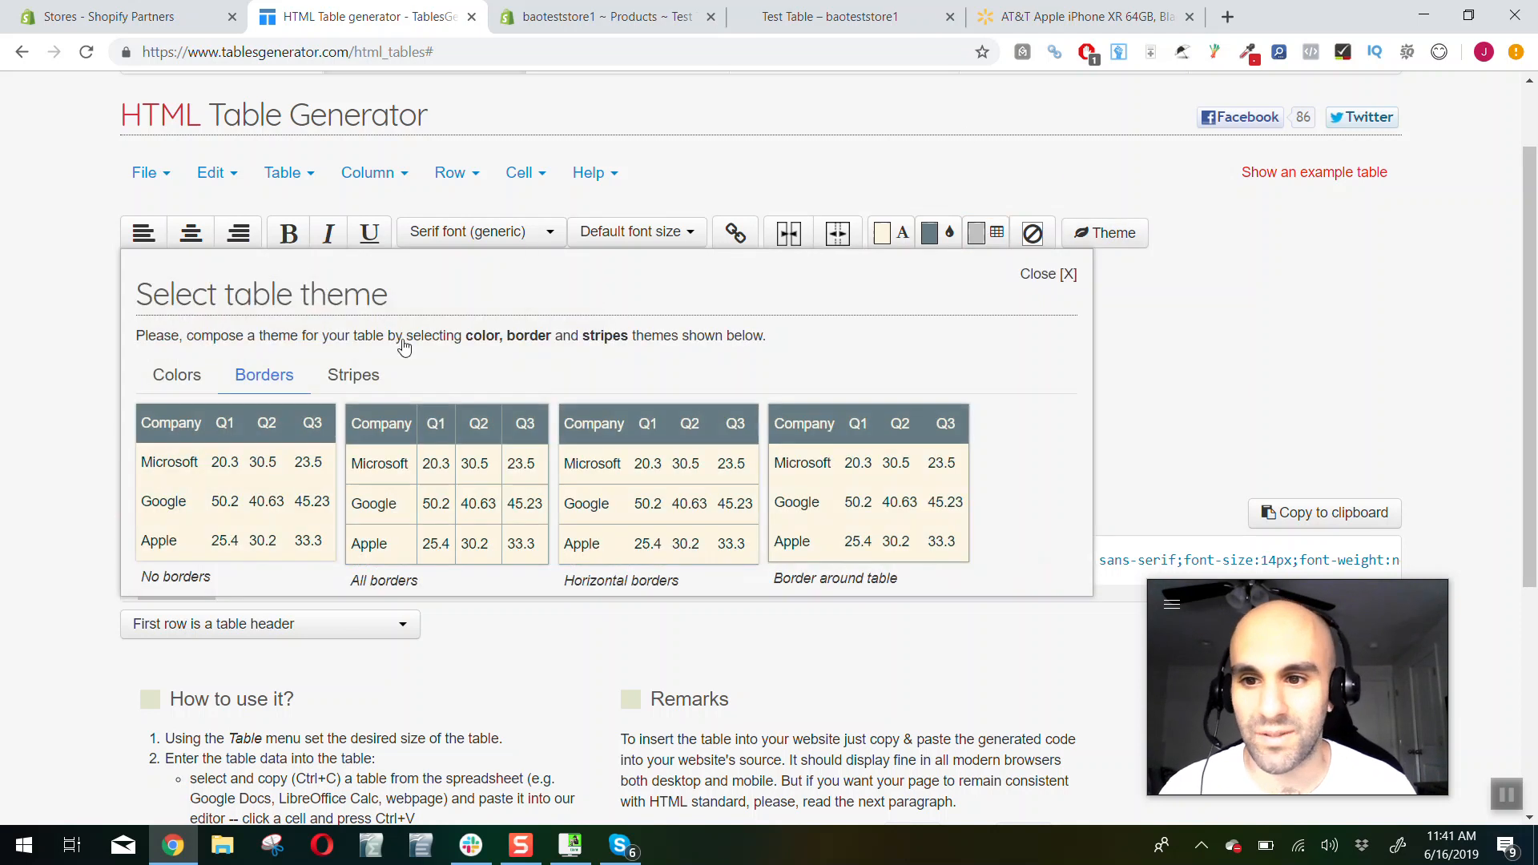
click(348, 380)
click(276, 375)
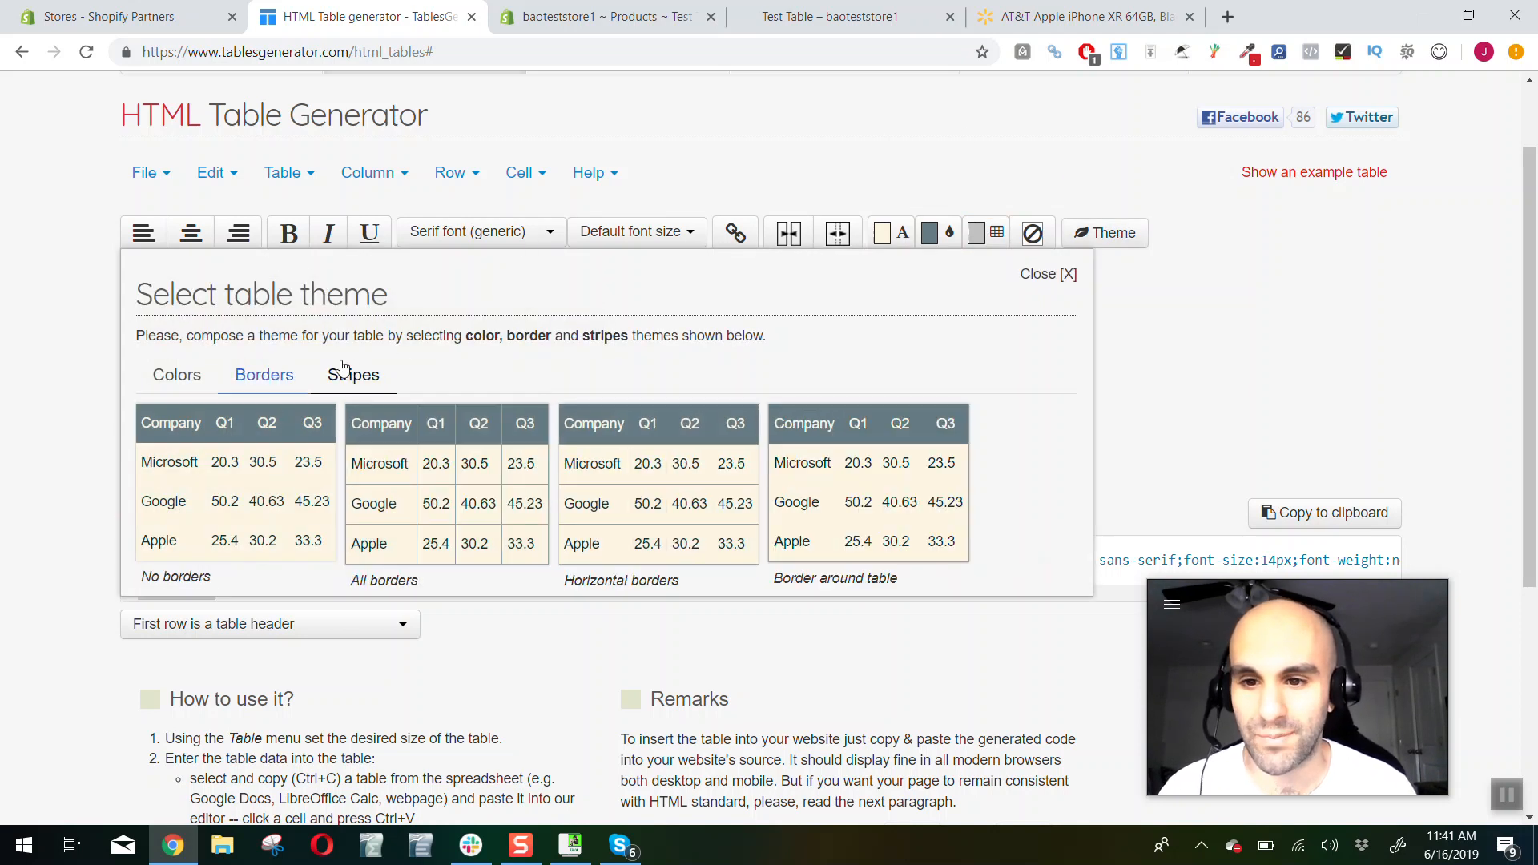
click(353, 376)
click(286, 377)
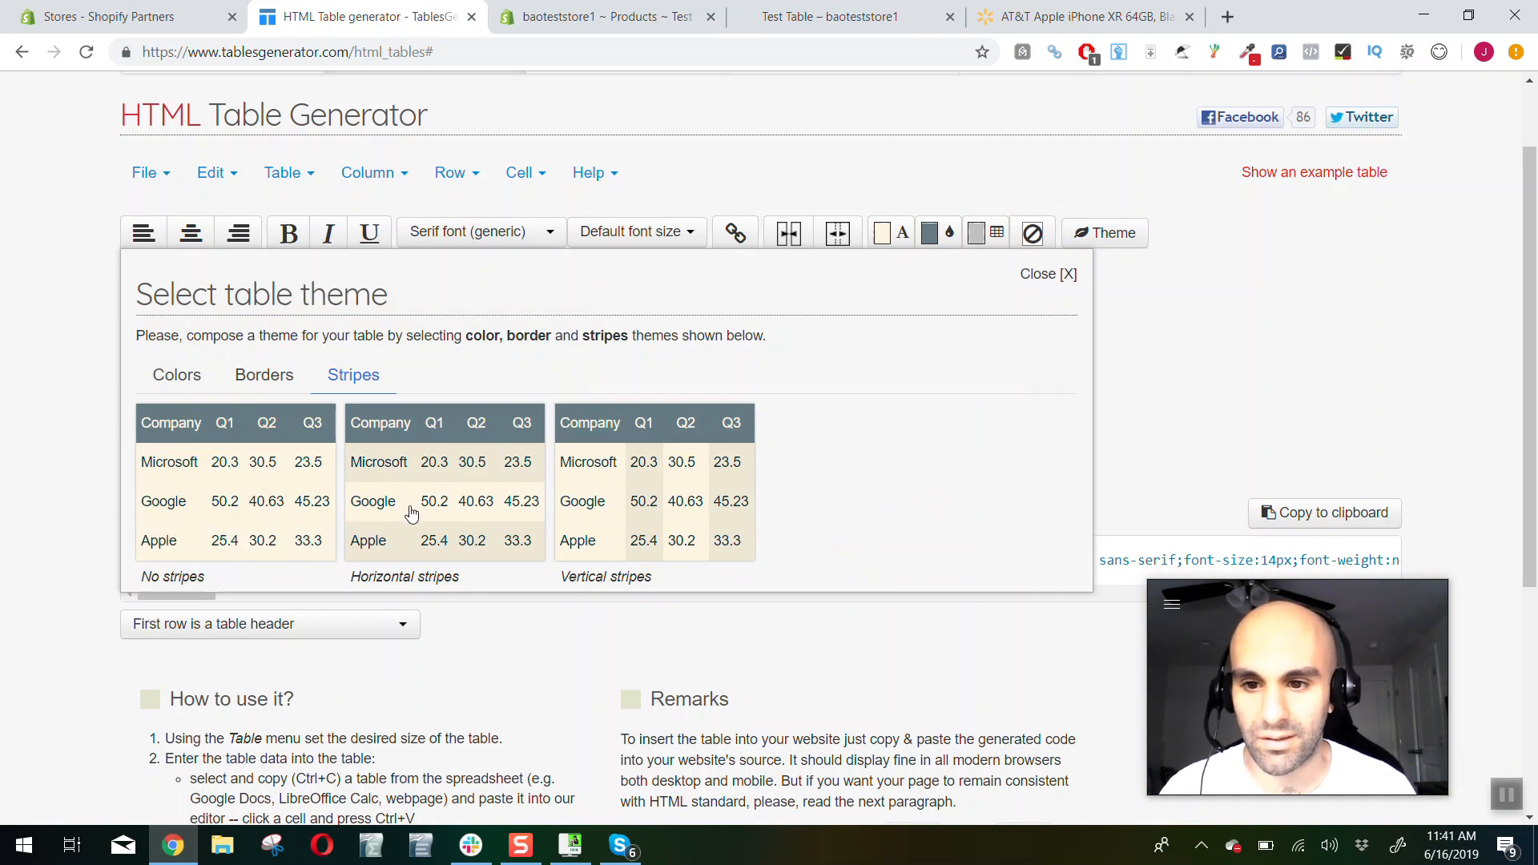
click(276, 374)
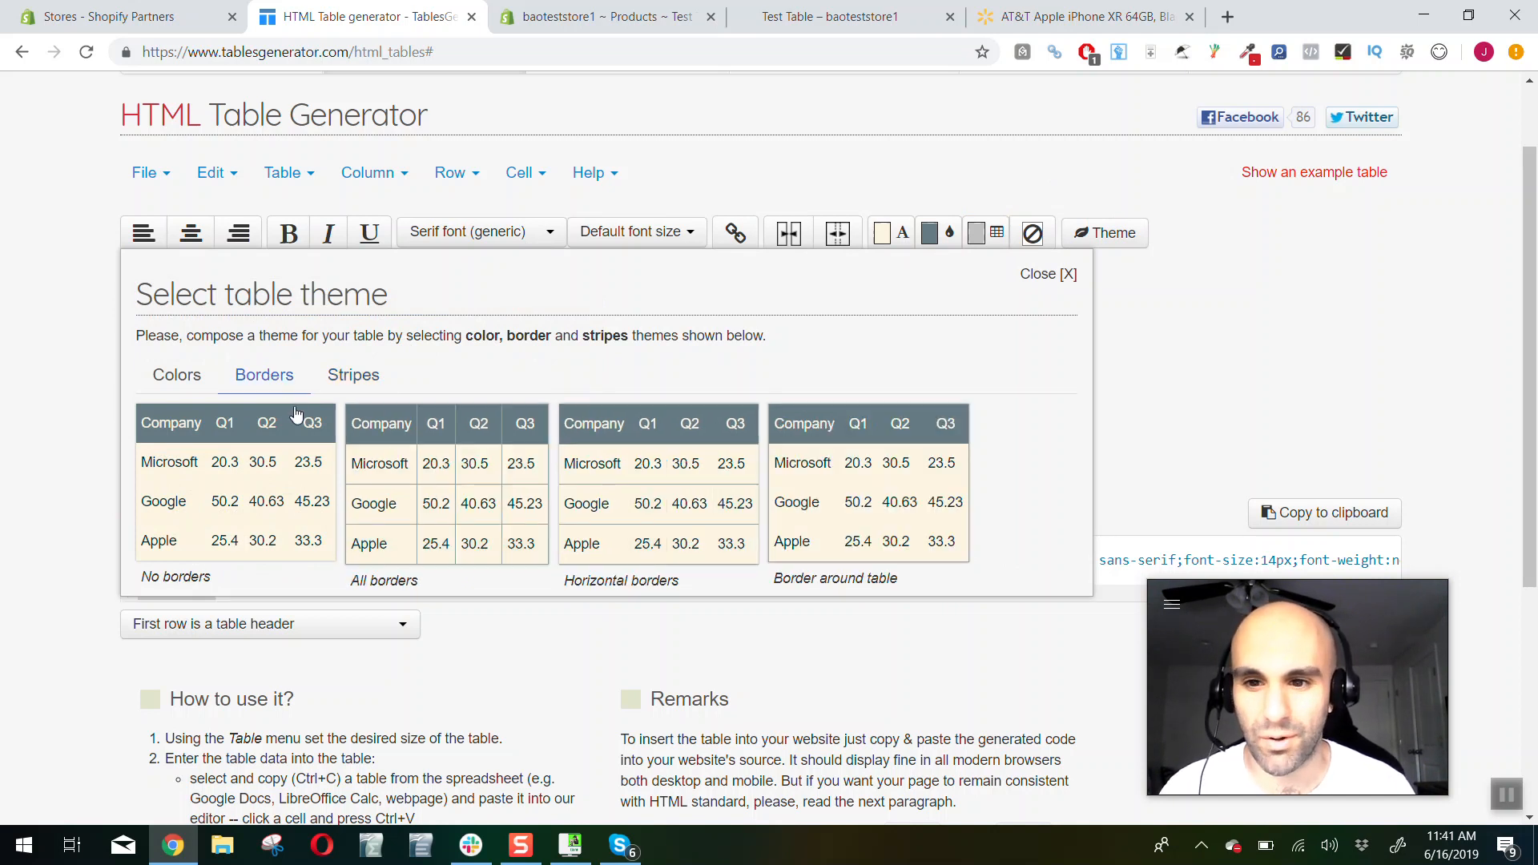
double_click(391, 476)
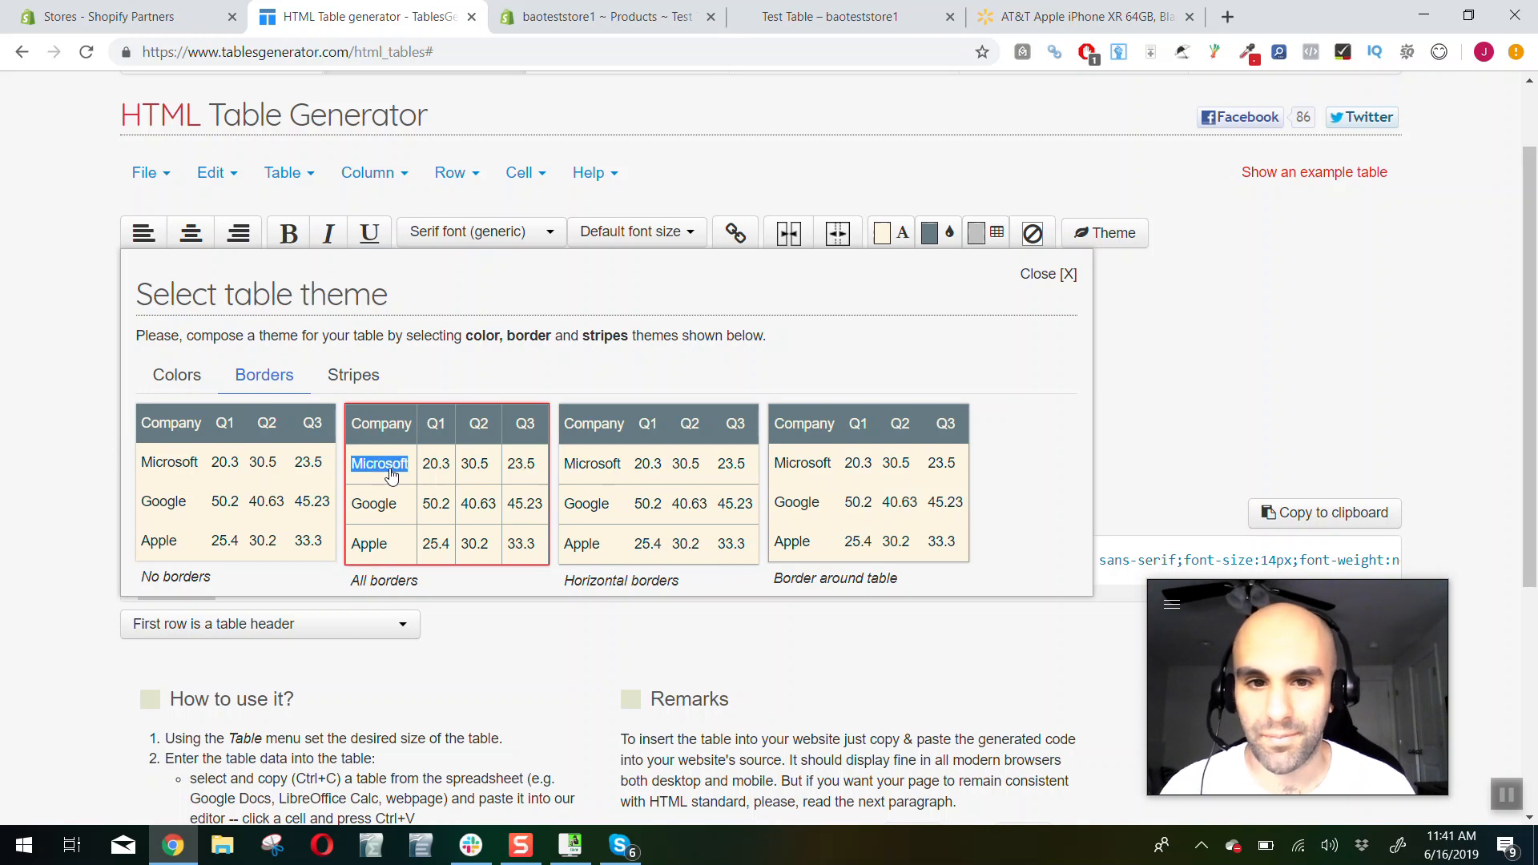
click(1039, 275)
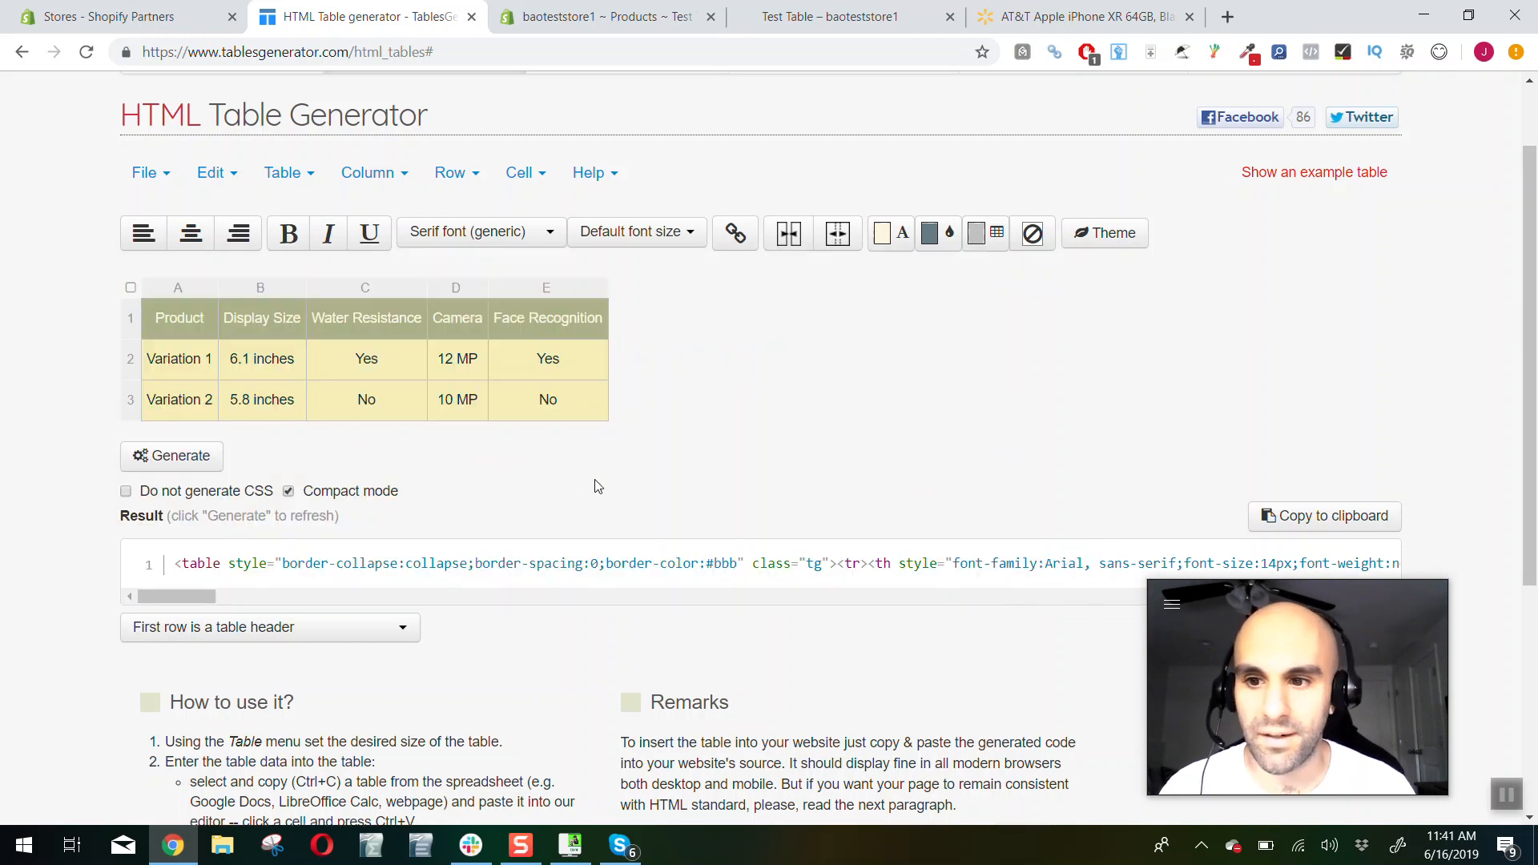
Regenerate and copy the table code, and replace the HTML of the Test Table product's description in Shopify with it
click(198, 462)
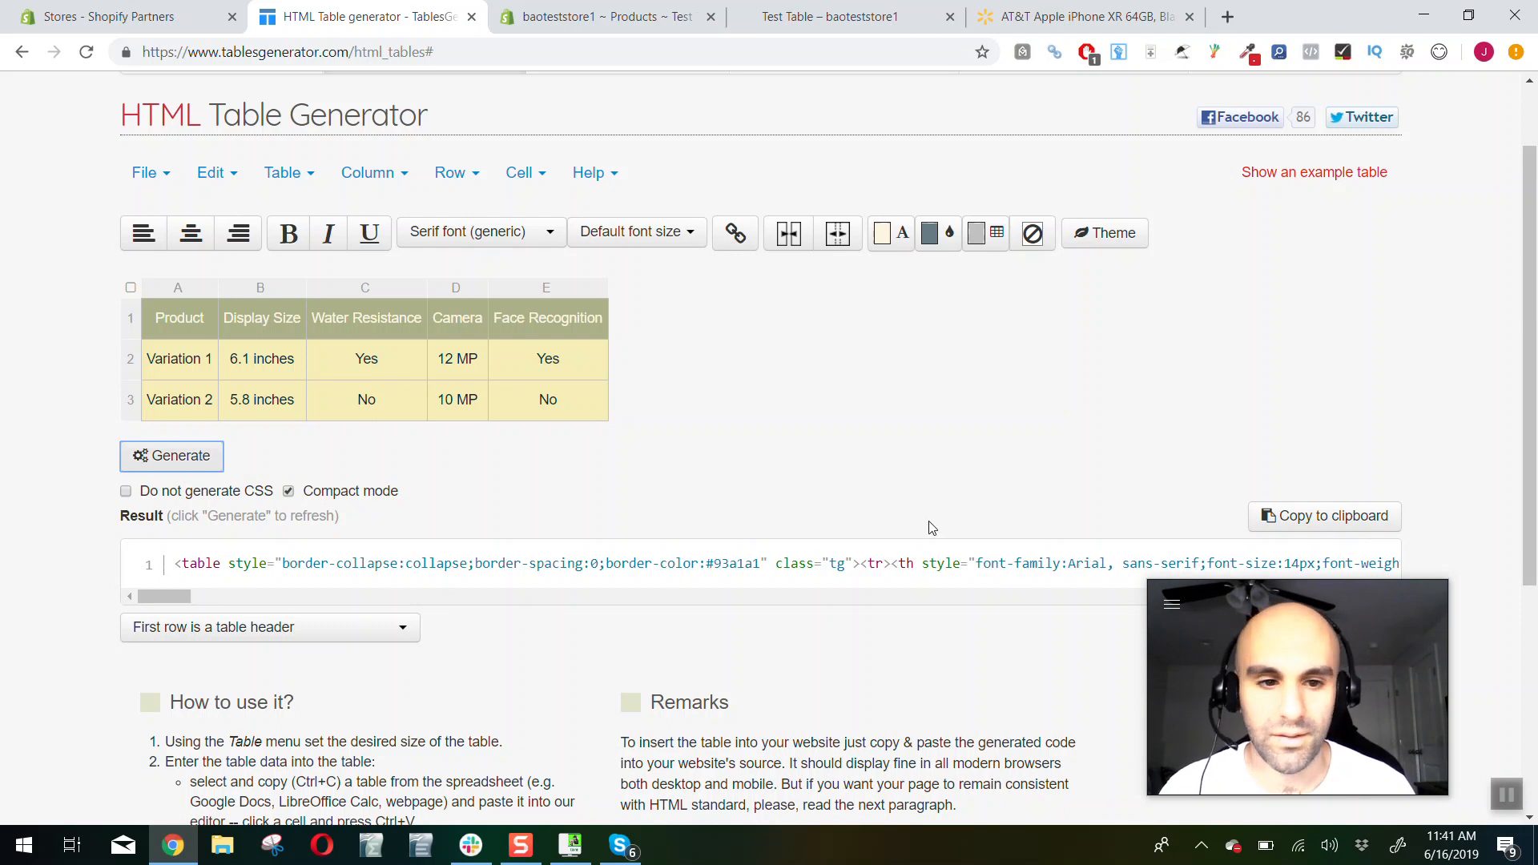
click(1273, 517)
click(609, 18)
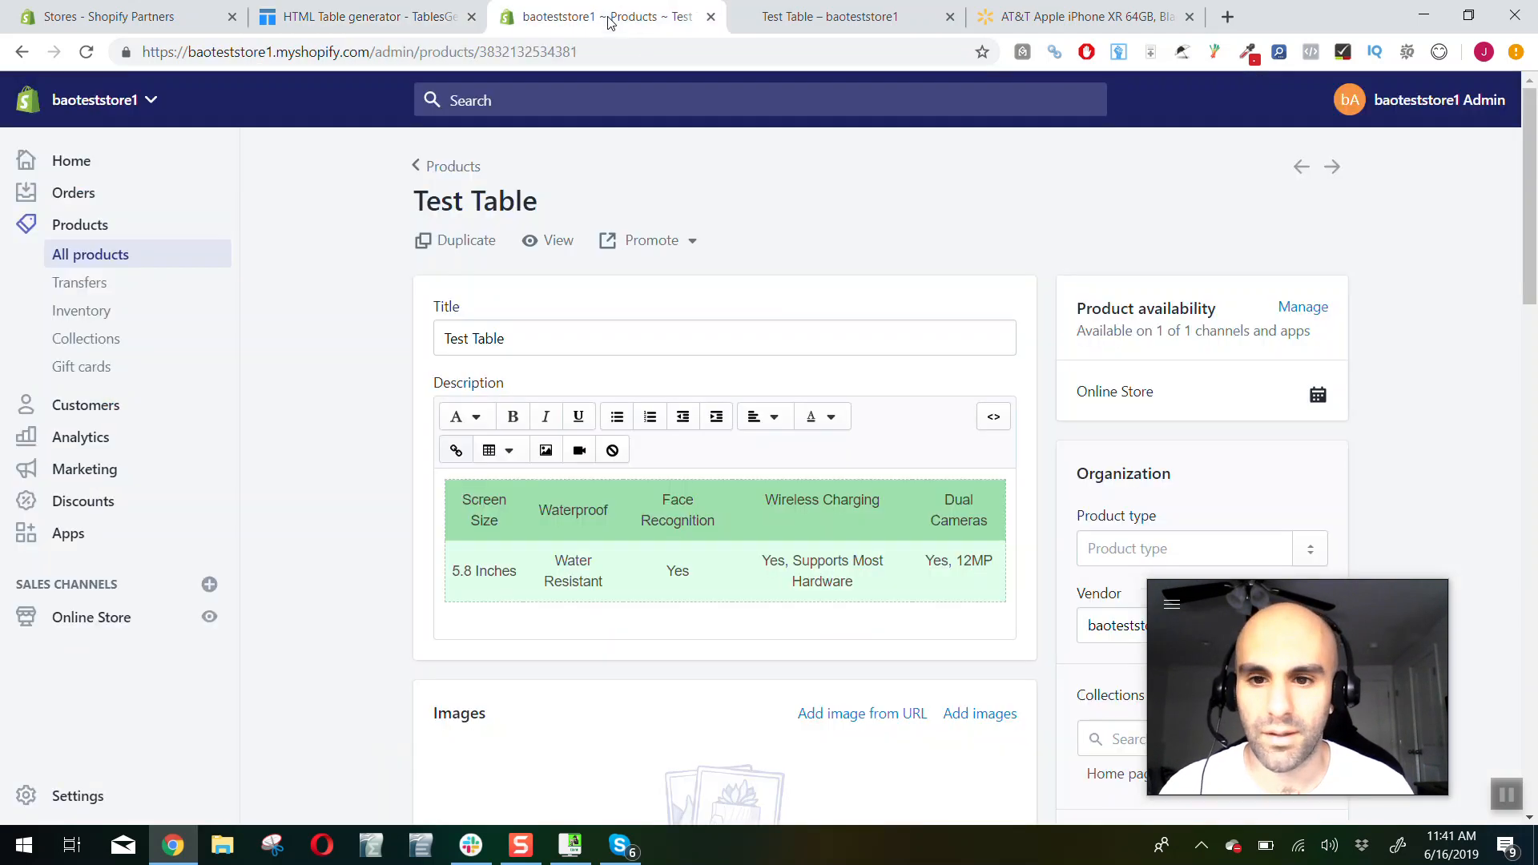
click(994, 416)
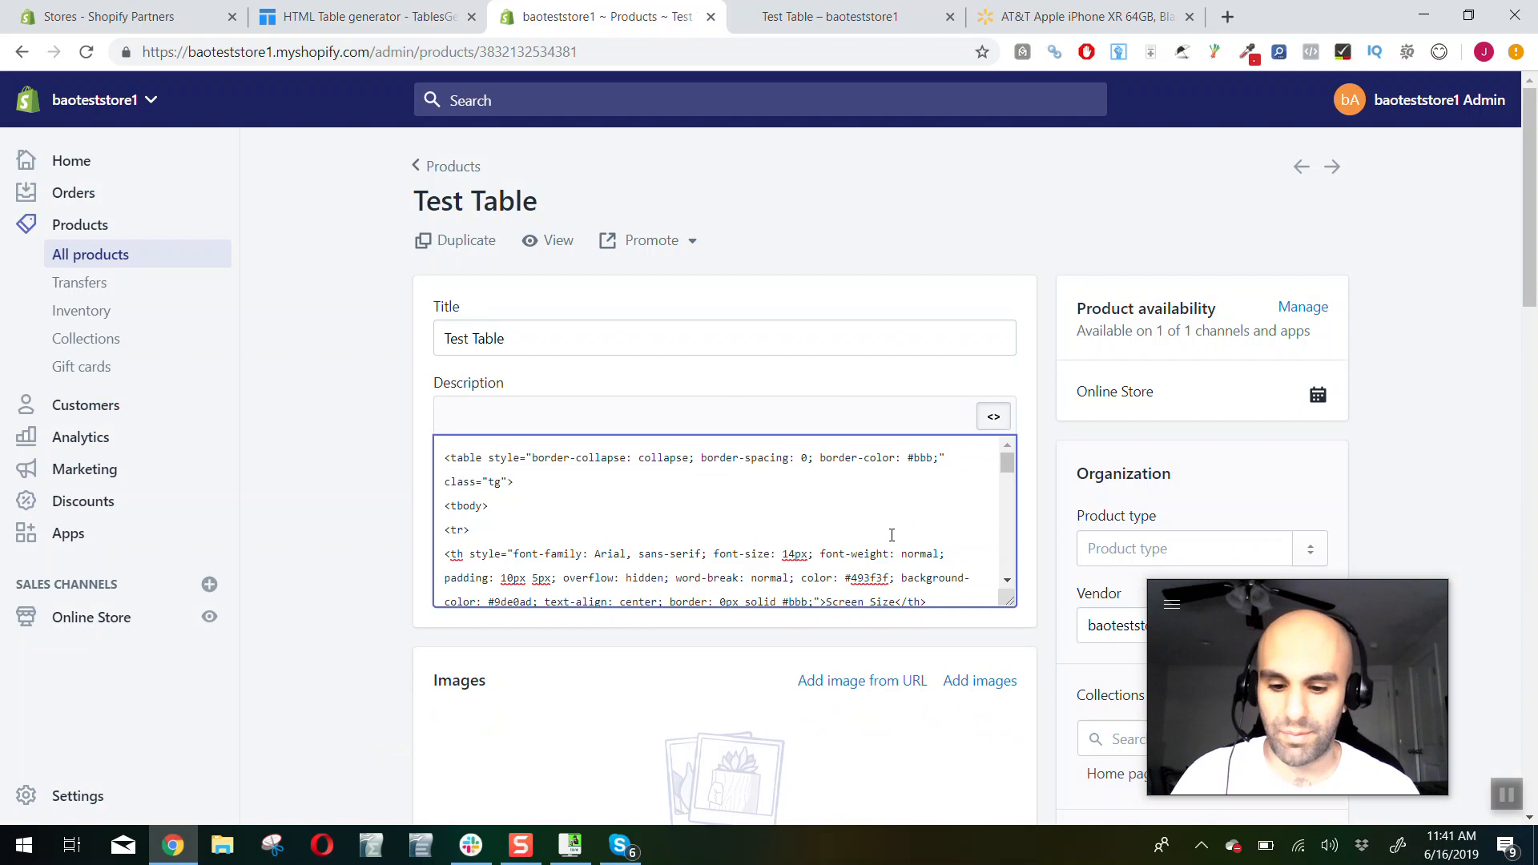
key(ctrl+a)
key(ctrl+v)
click(993, 417)
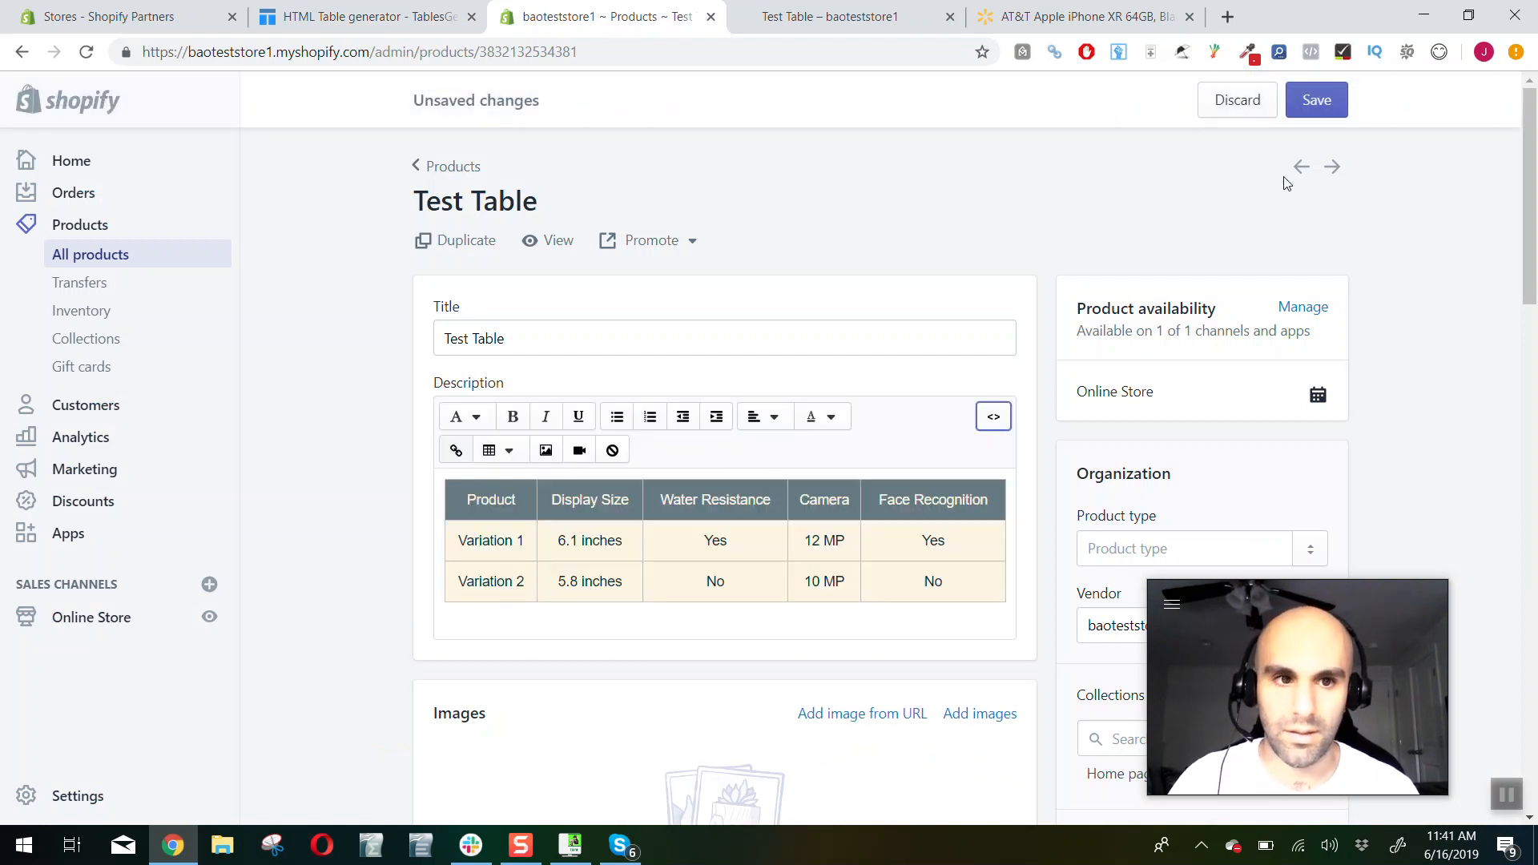
Save the product and reload its storefront page to check the bordered table in the description
click(1318, 101)
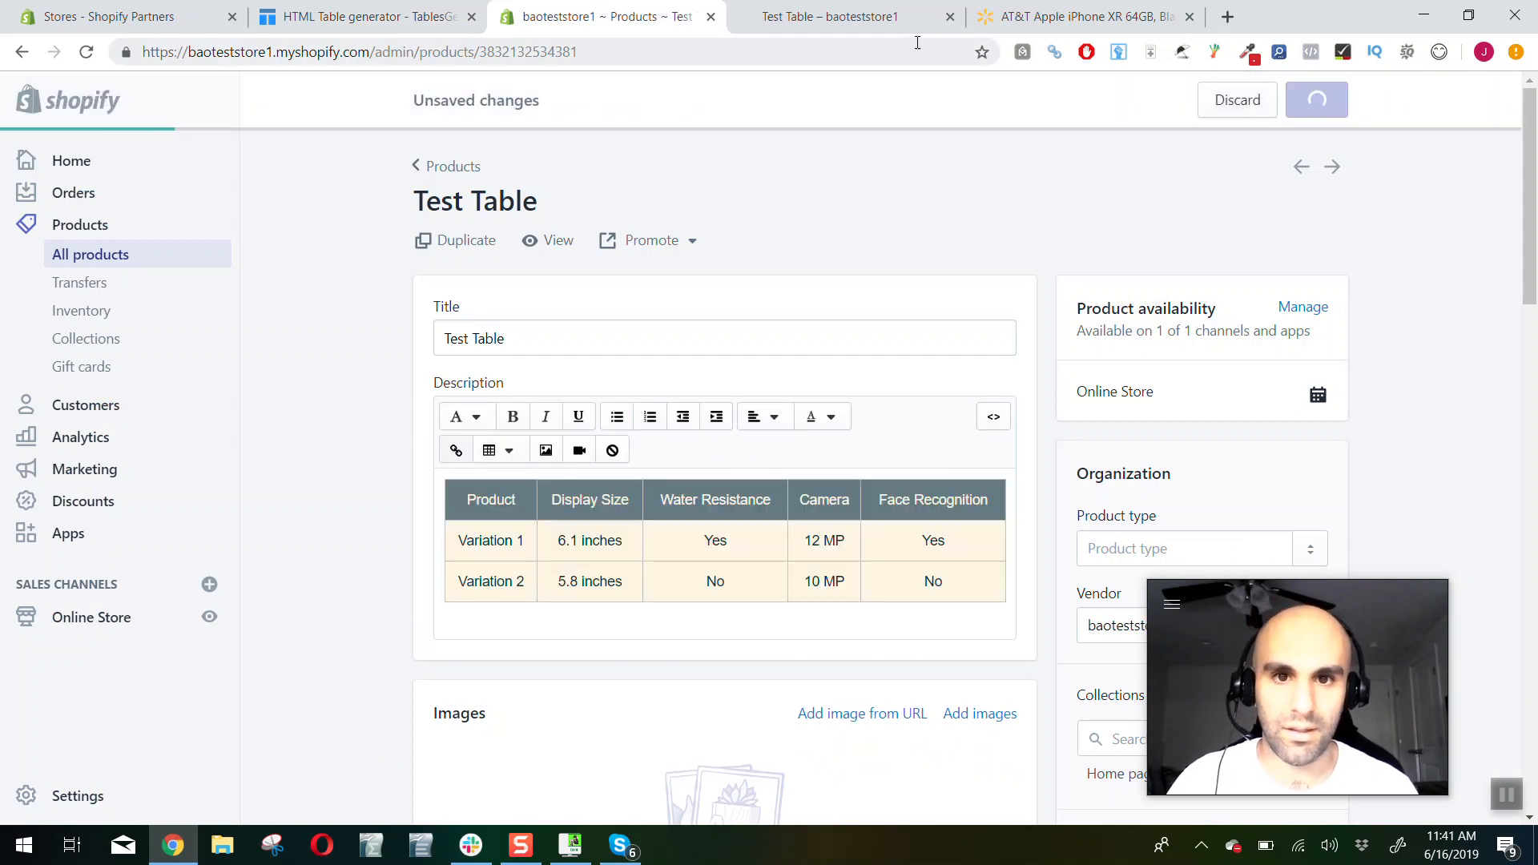
click(844, 30)
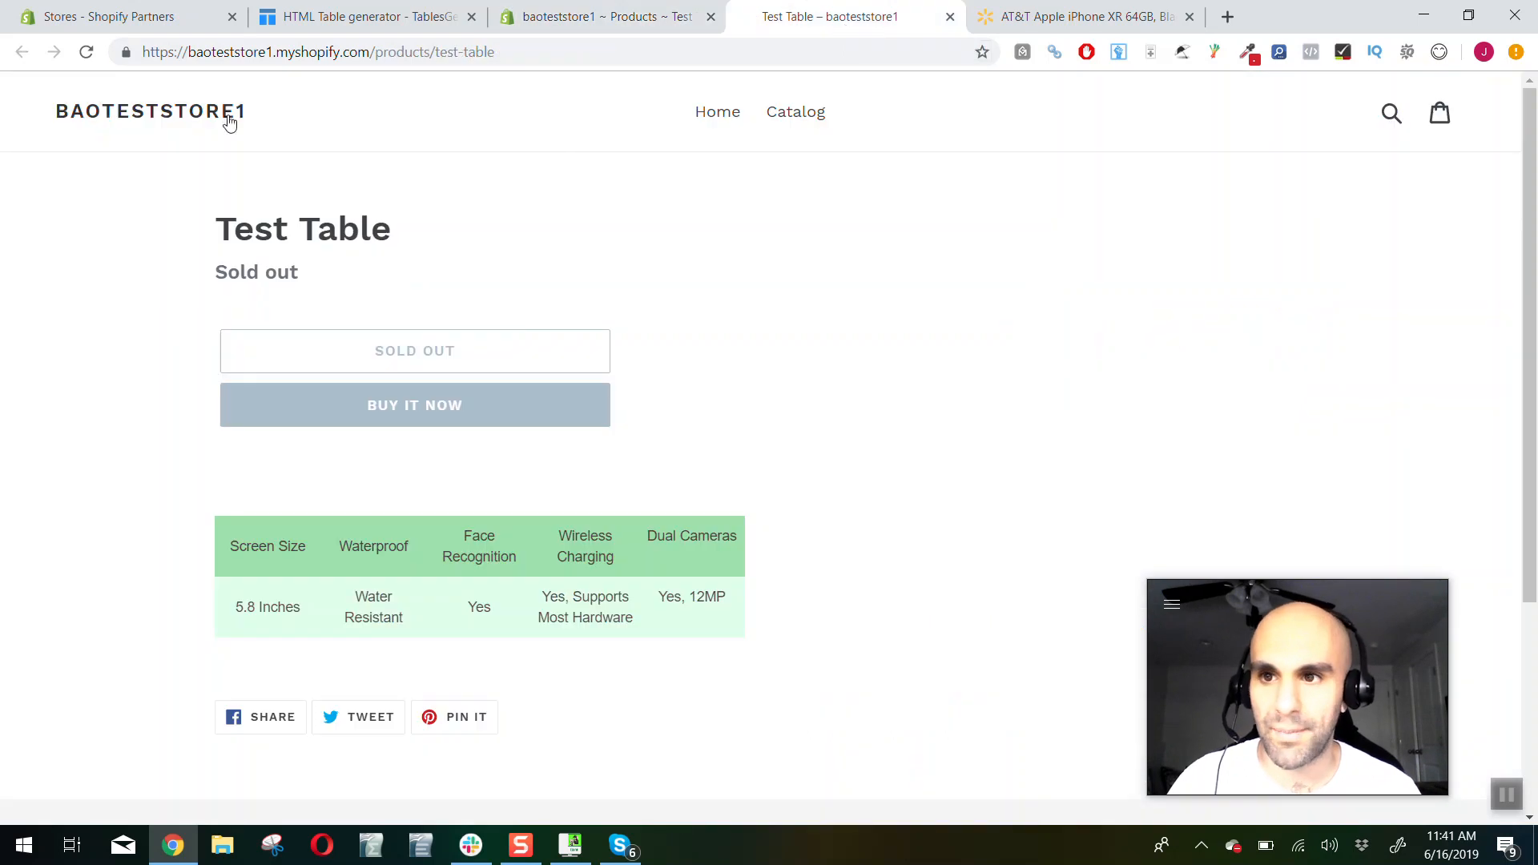
click(83, 55)
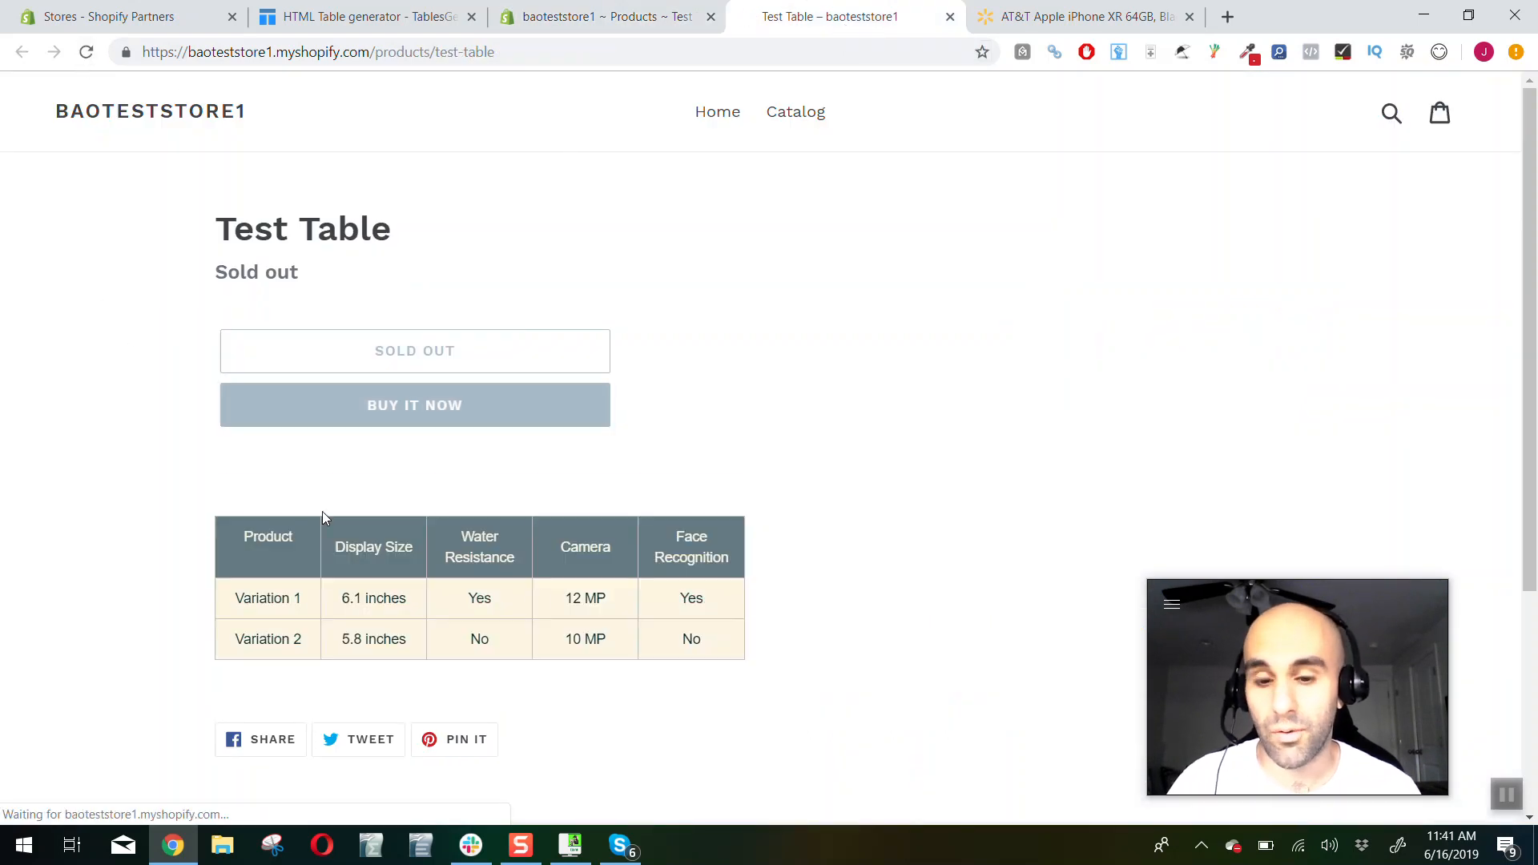
drag(730, 646, 253, 514)
click(176, 506)
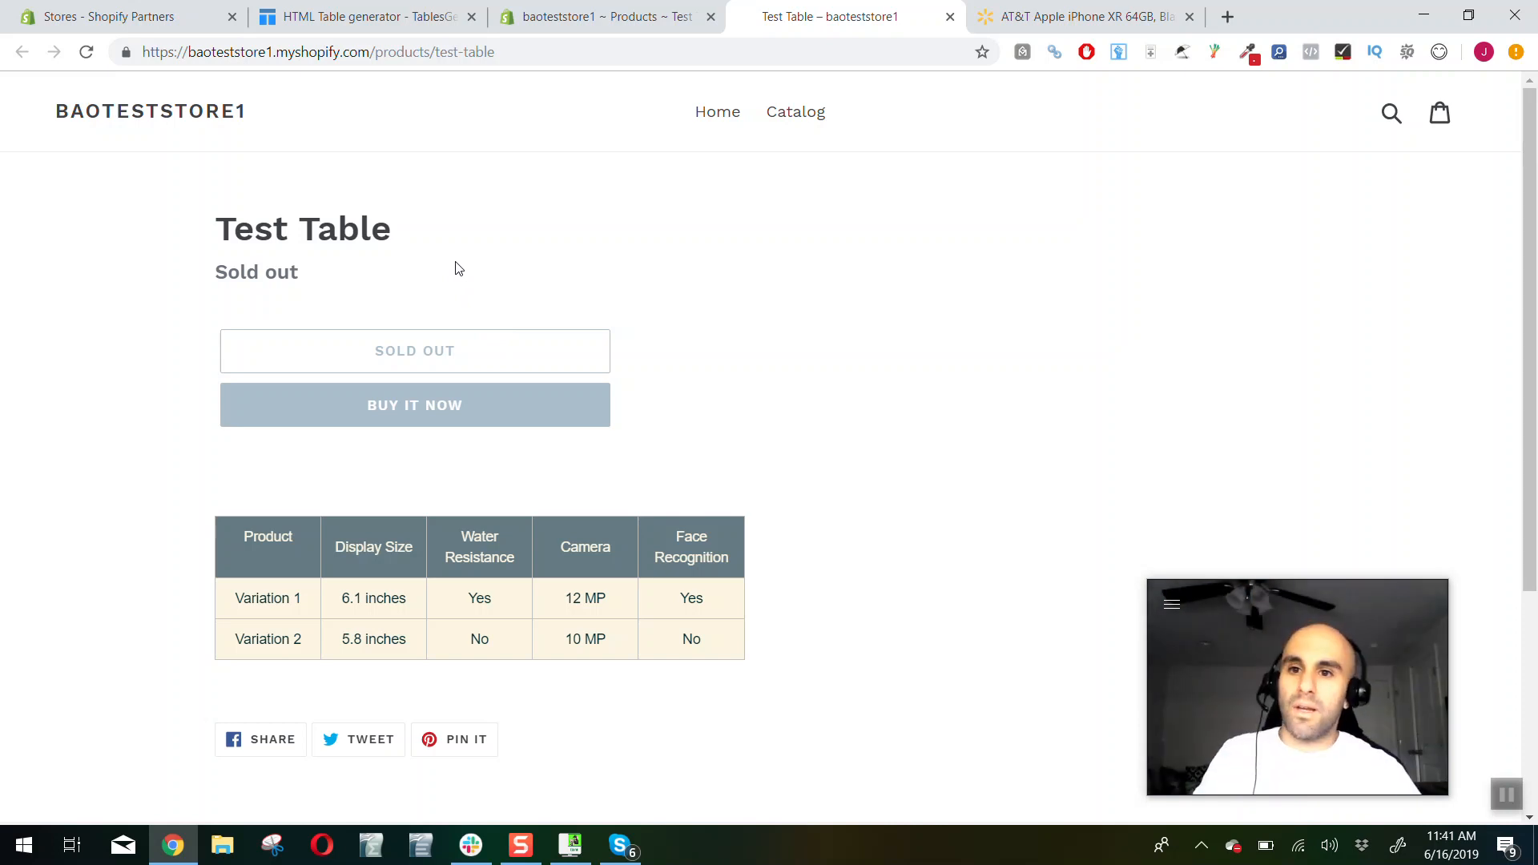
Open the preview of the table in Tables Generator and inspect its Water Resistance cell for Variation 1 in DevTools
click(328, 14)
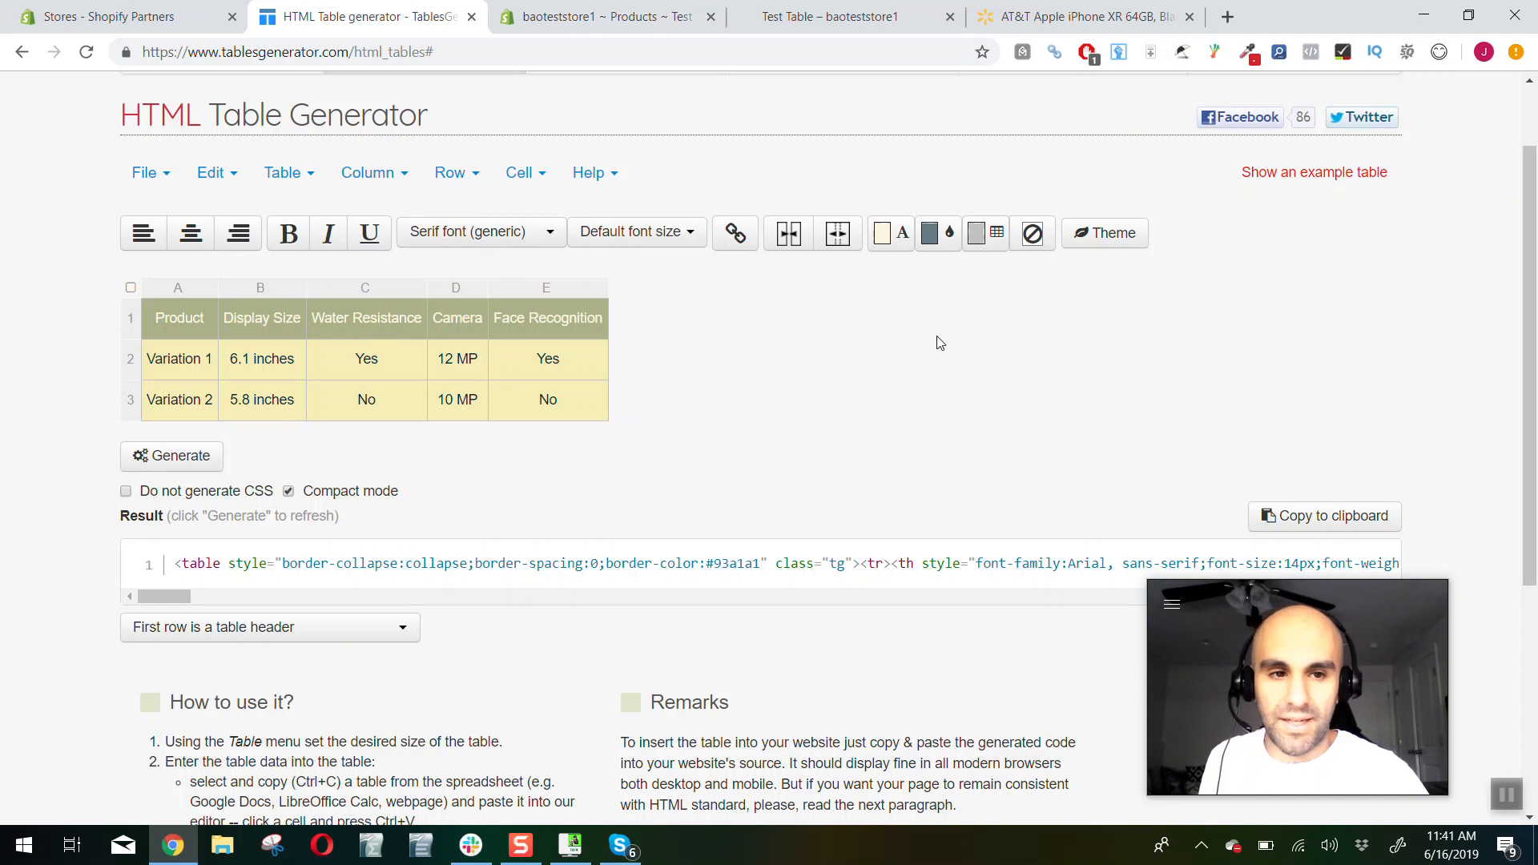
scroll(849, 325, down, 1)
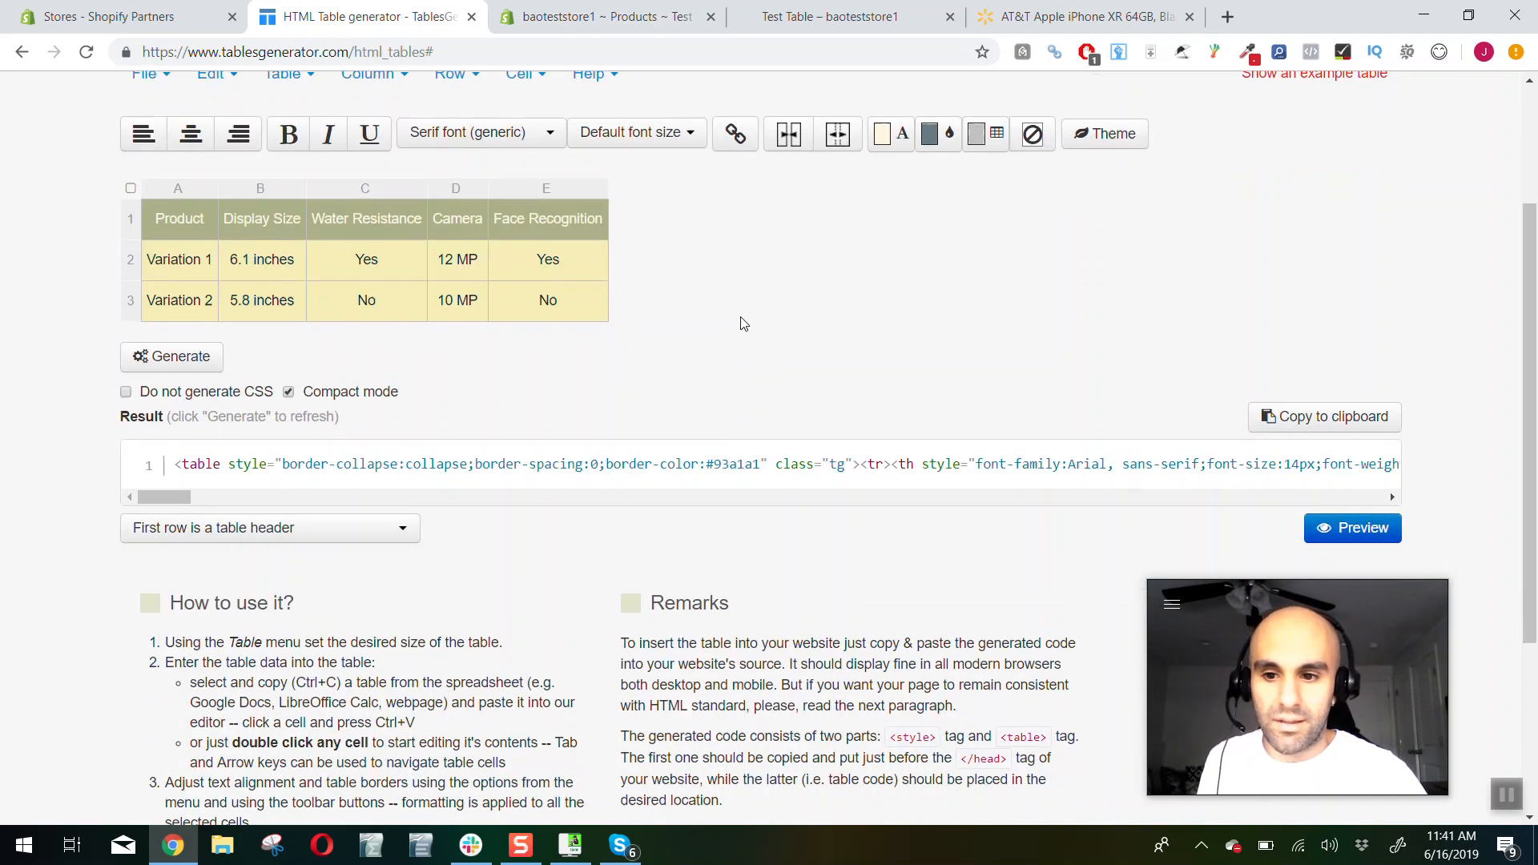
click(1325, 527)
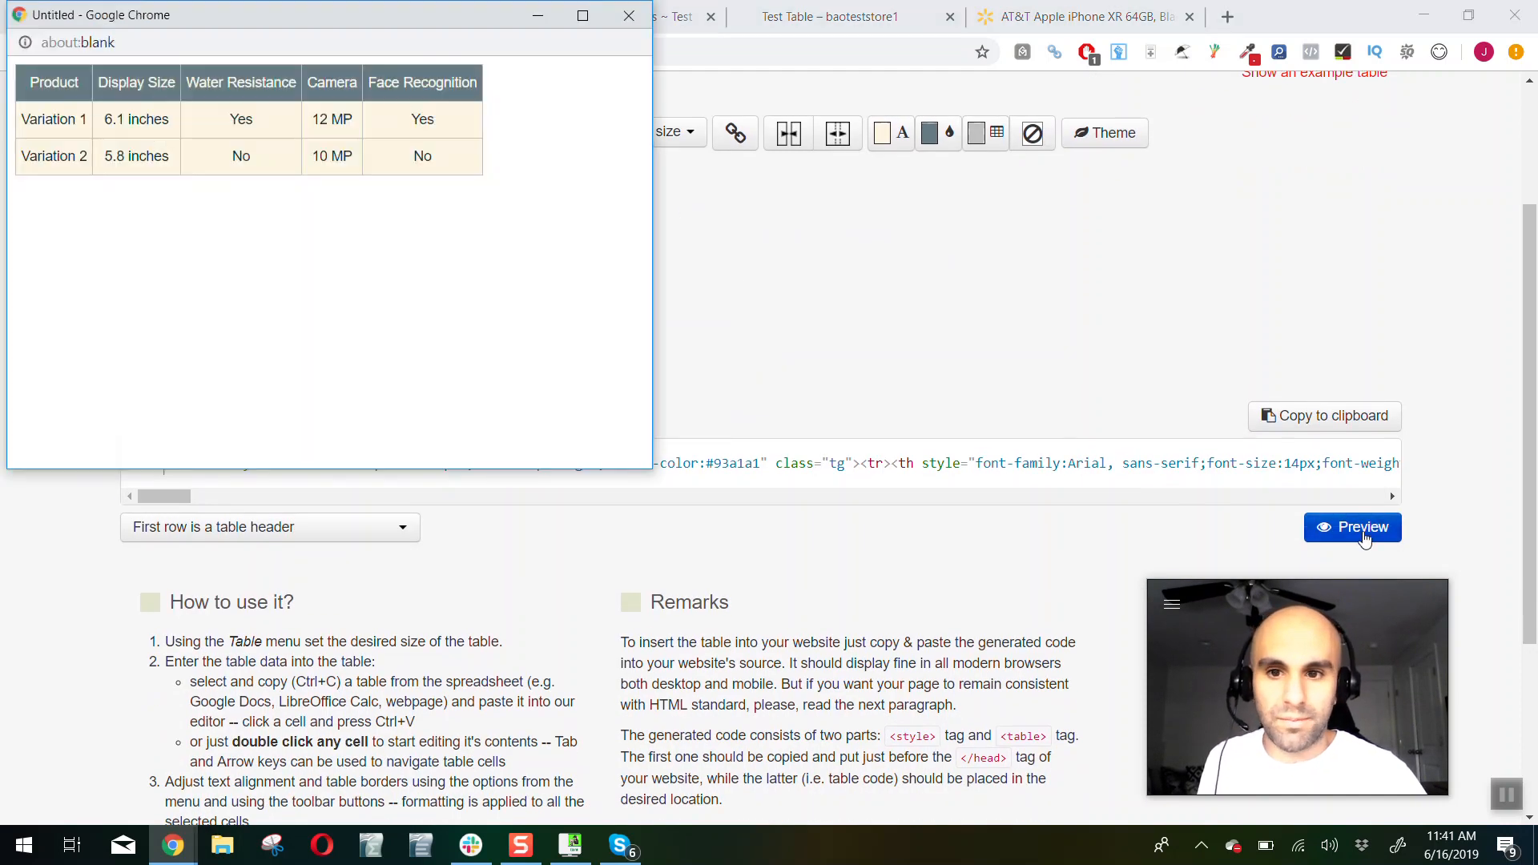
right_click(245, 120)
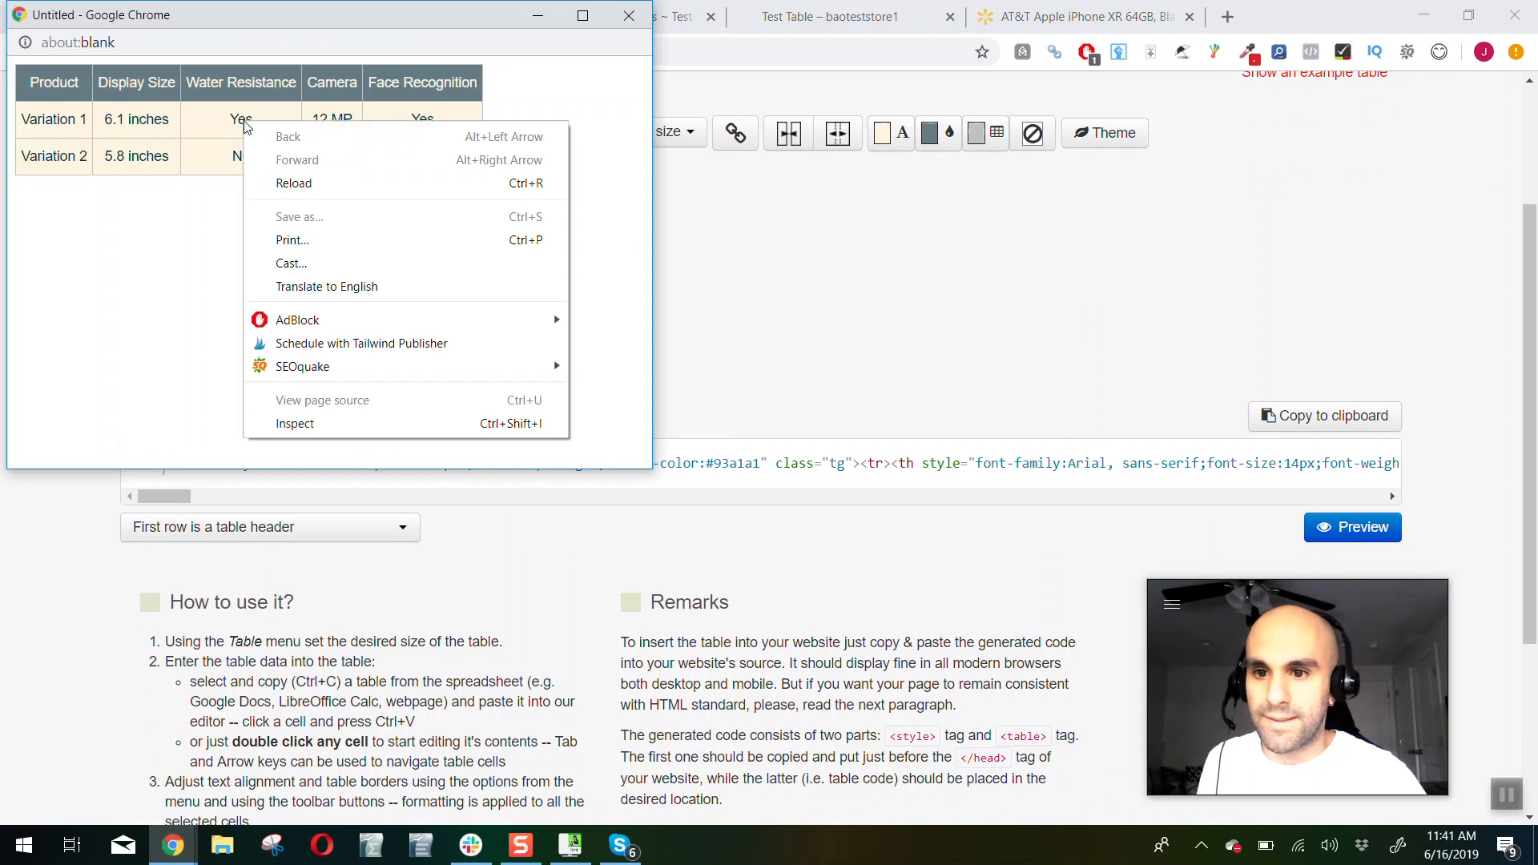
click(335, 422)
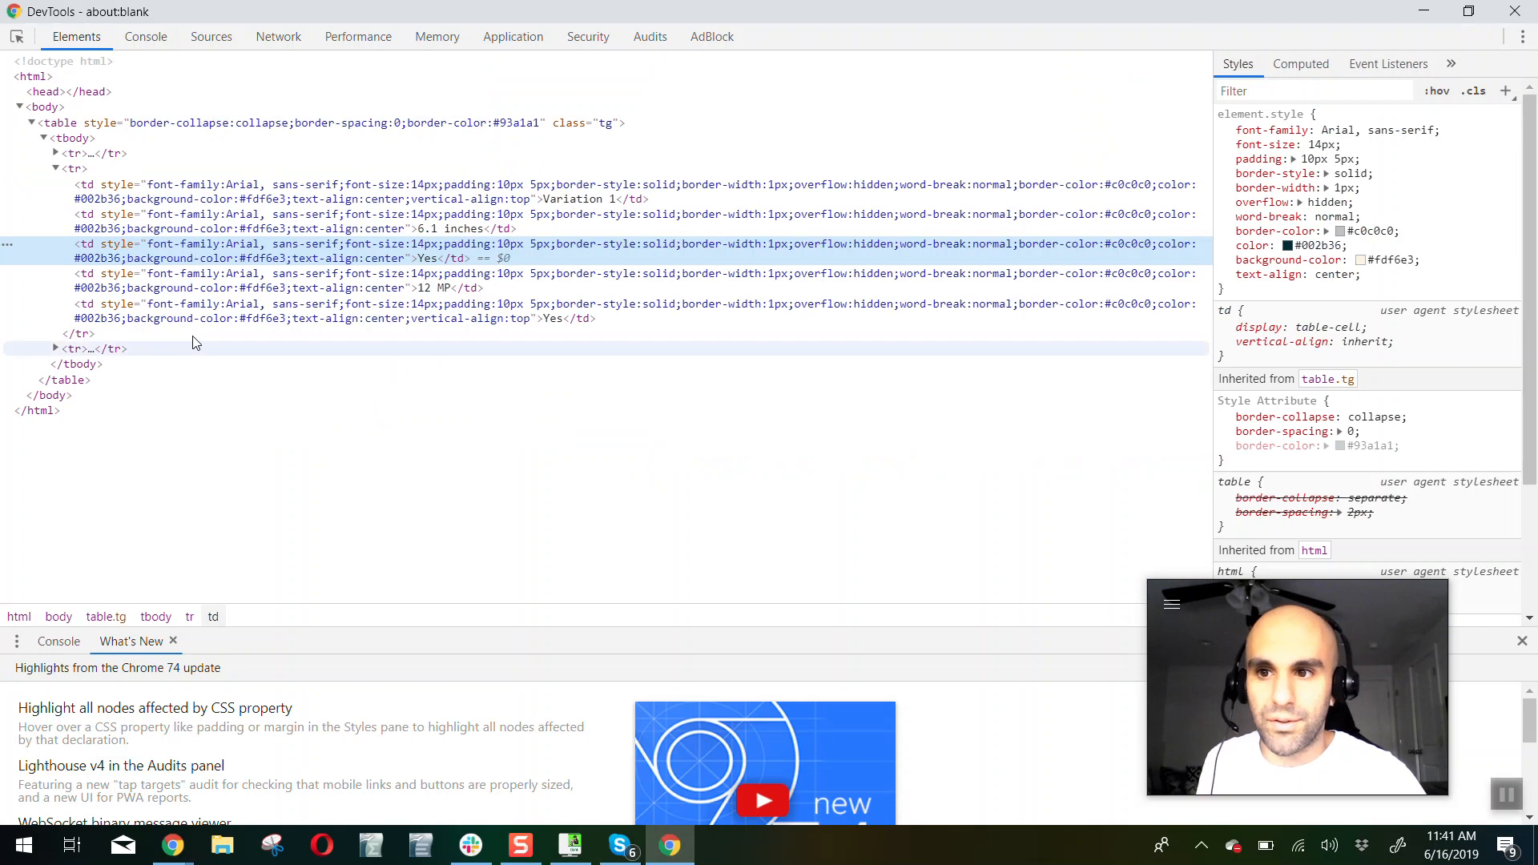
Collapse the table node in the DevTools markup and copy the whole table element
click(31, 122)
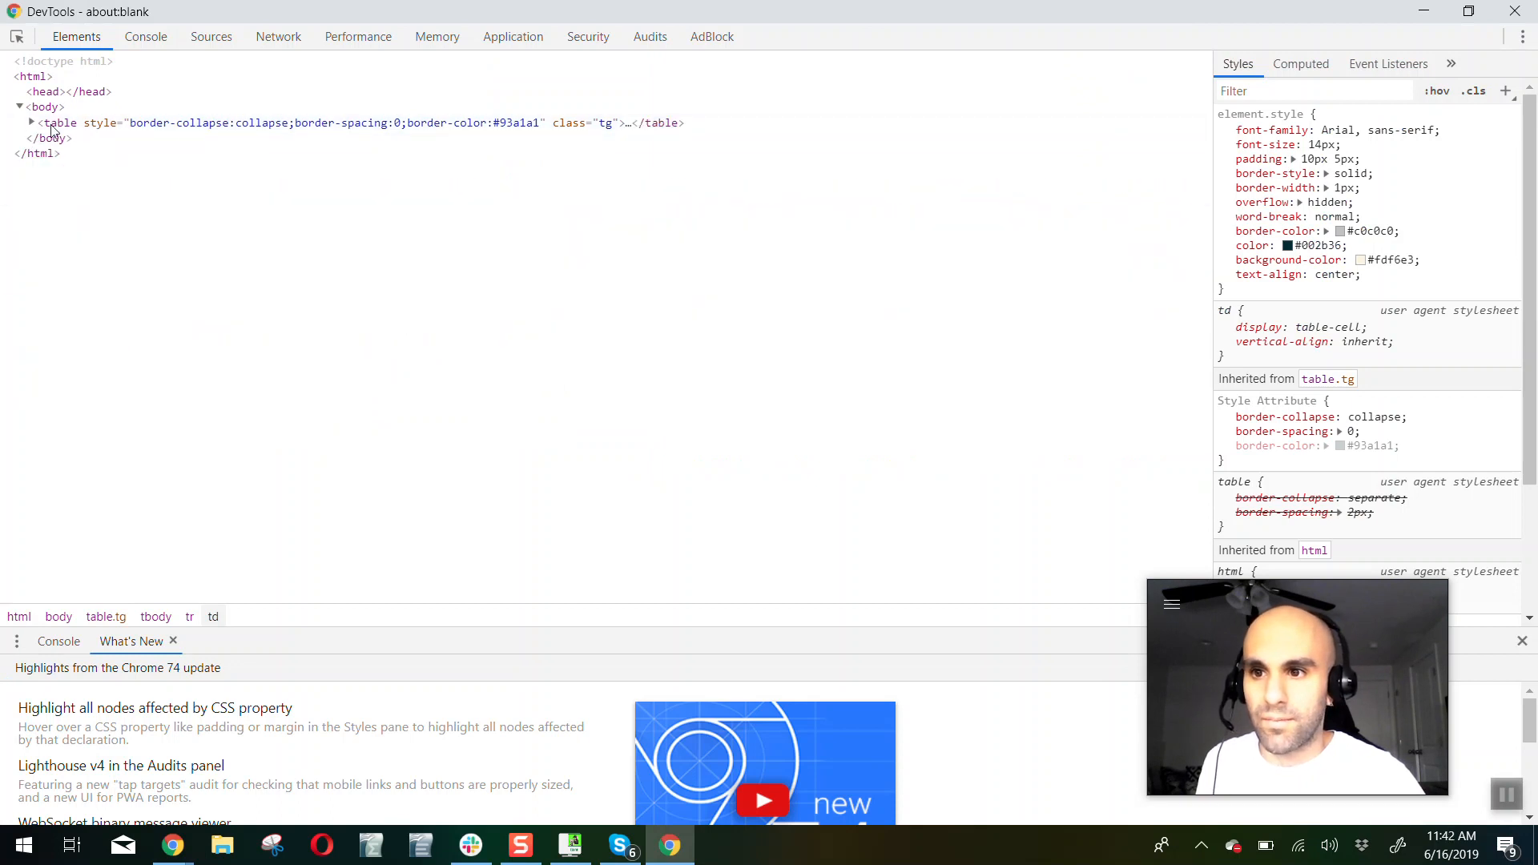
right_click(77, 126)
mouse_move(127, 219)
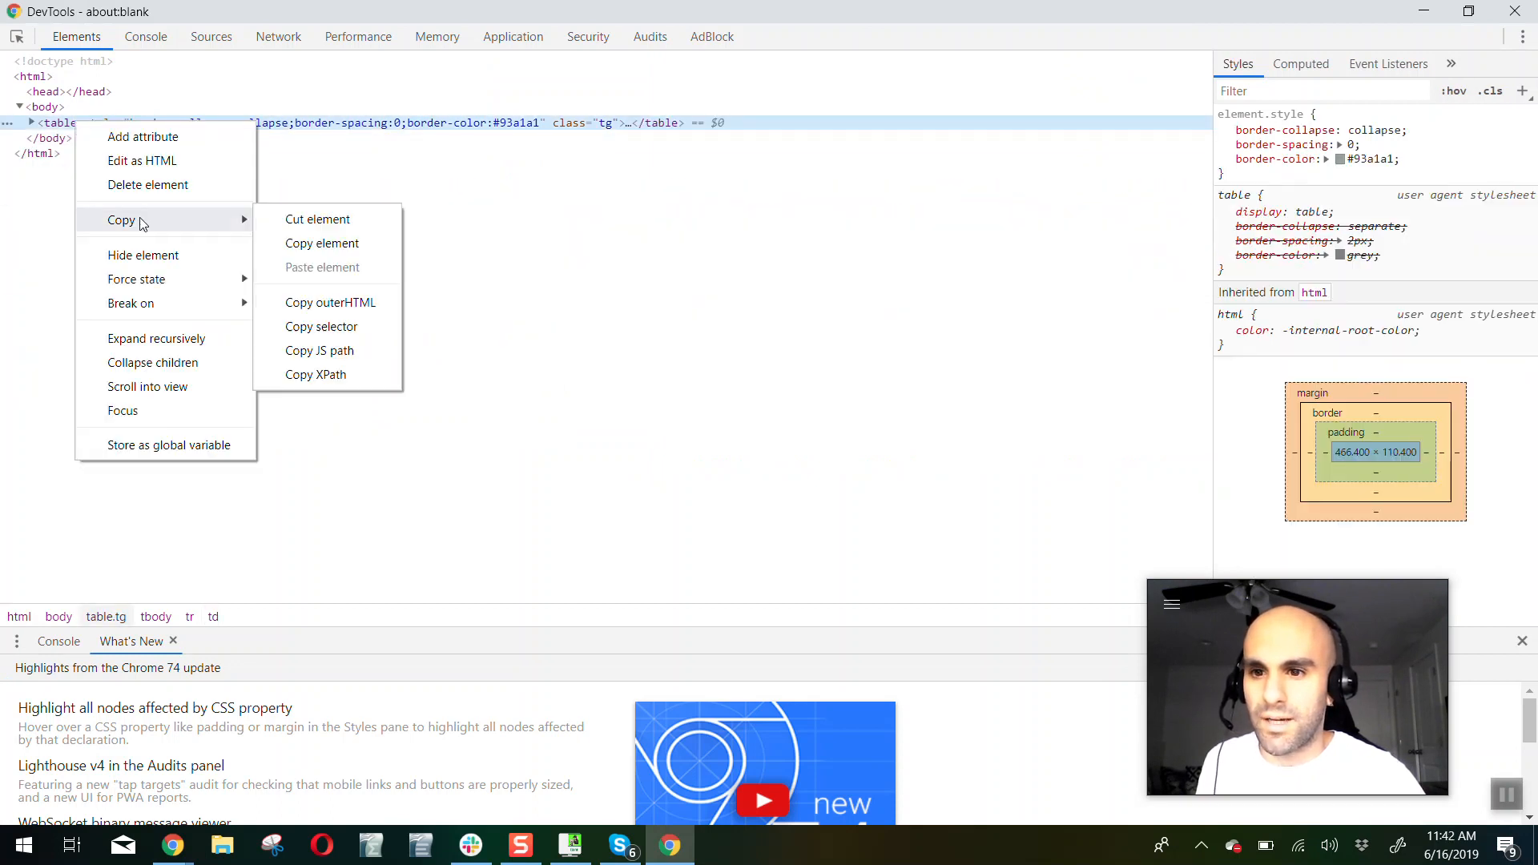
click(292, 246)
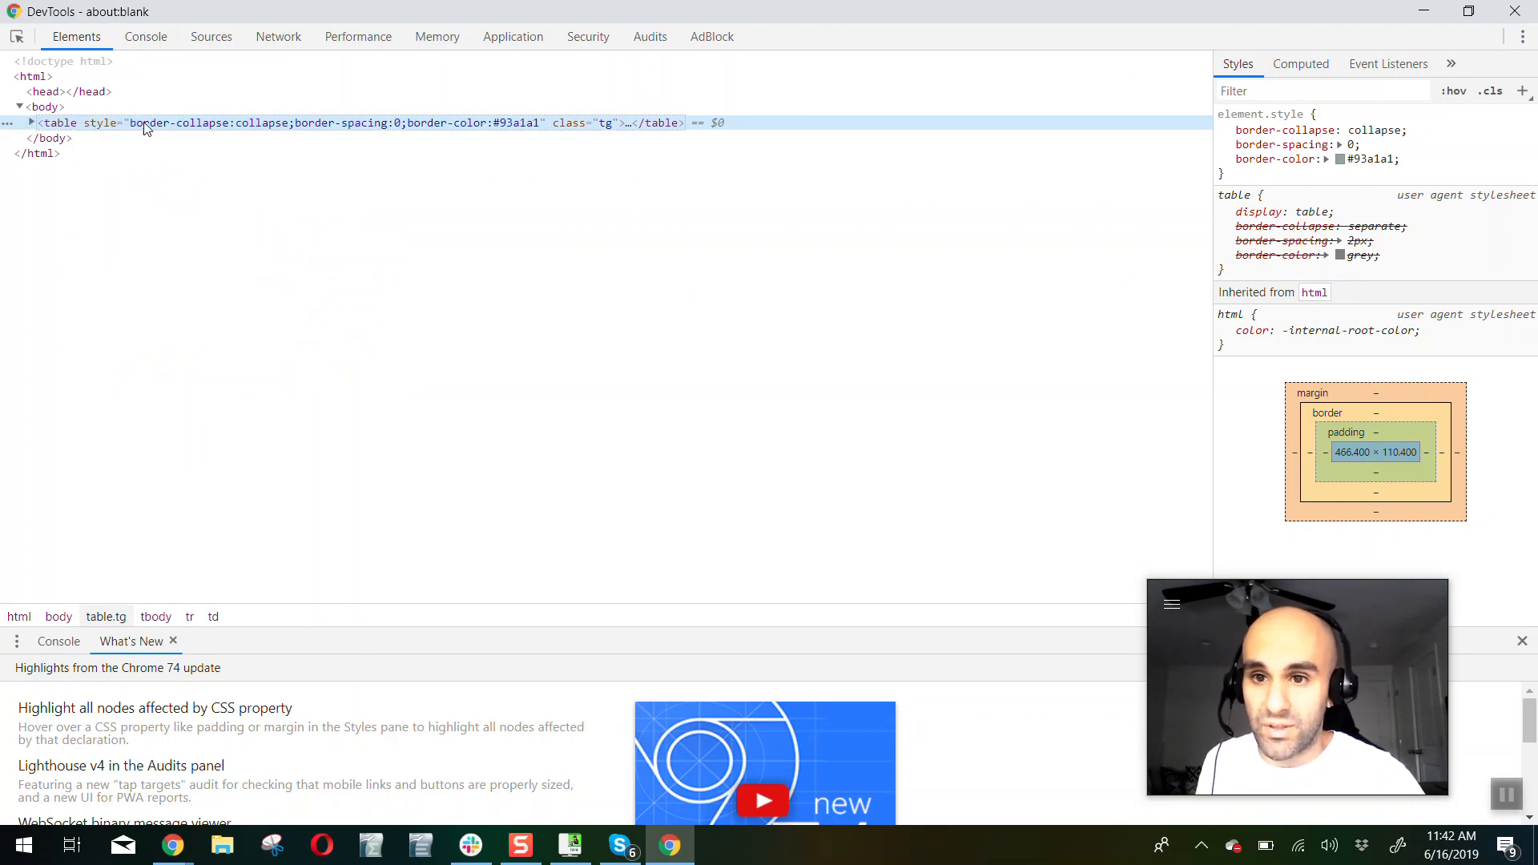
Copy the whole collapsed table element from the DevTools markup again and close the DevTools window
click(32, 123)
click(32, 122)
right_click(69, 128)
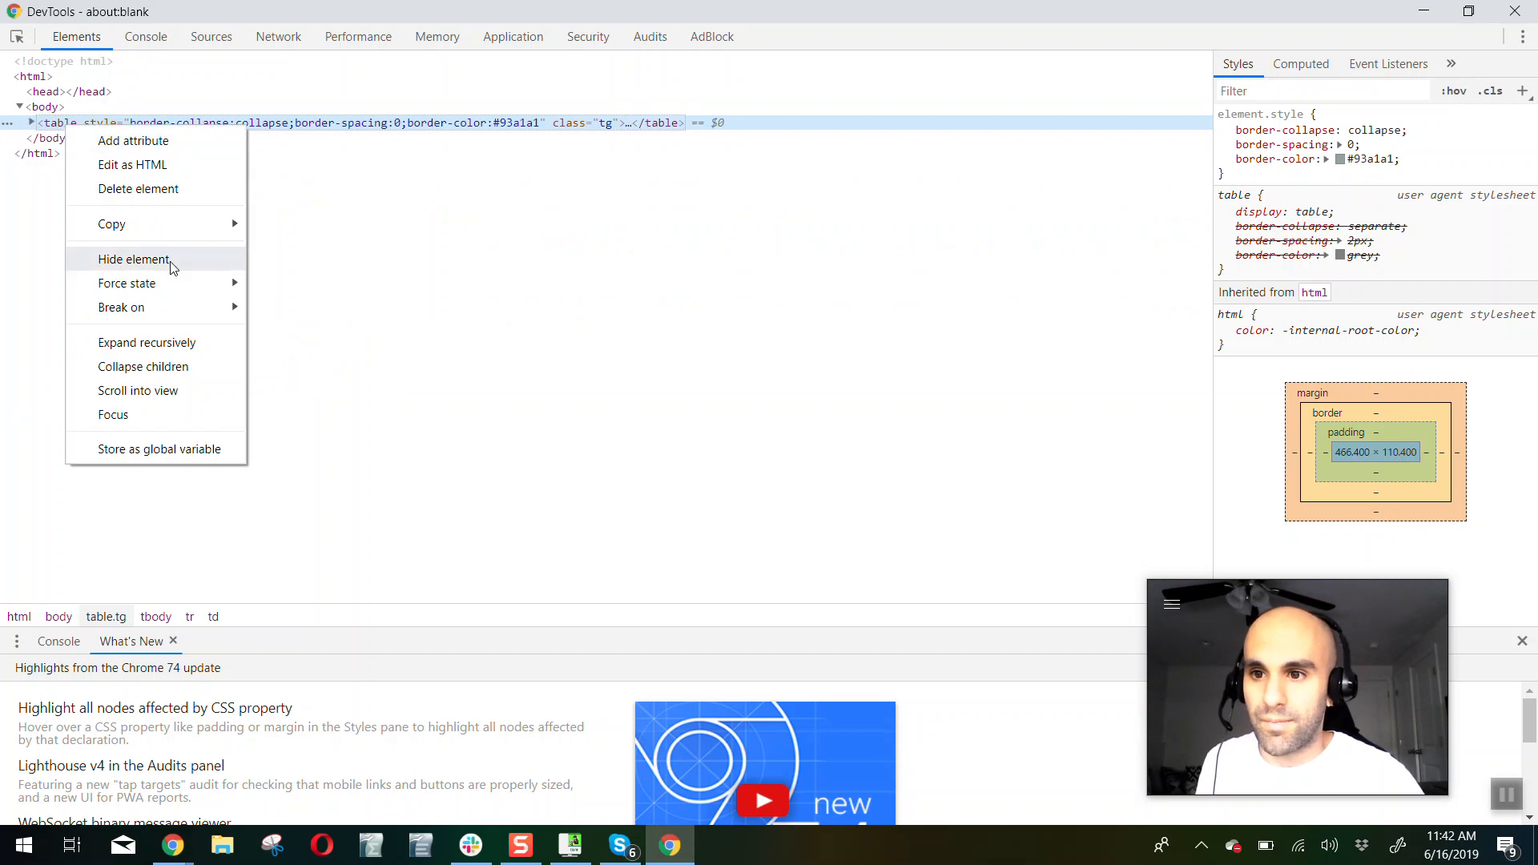
right_click(263, 128)
mouse_move(401, 247)
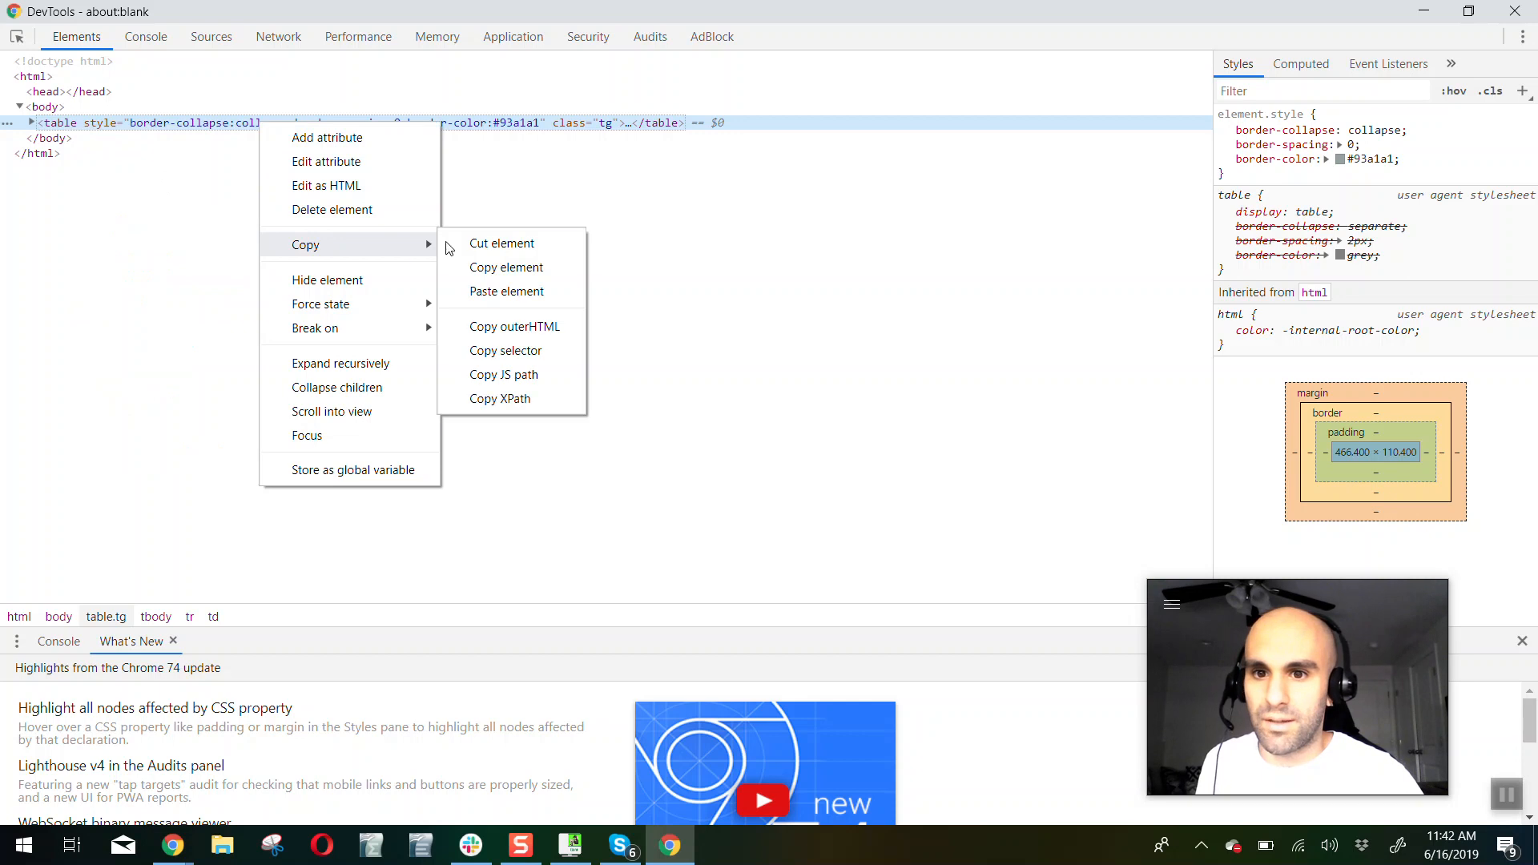
click(490, 266)
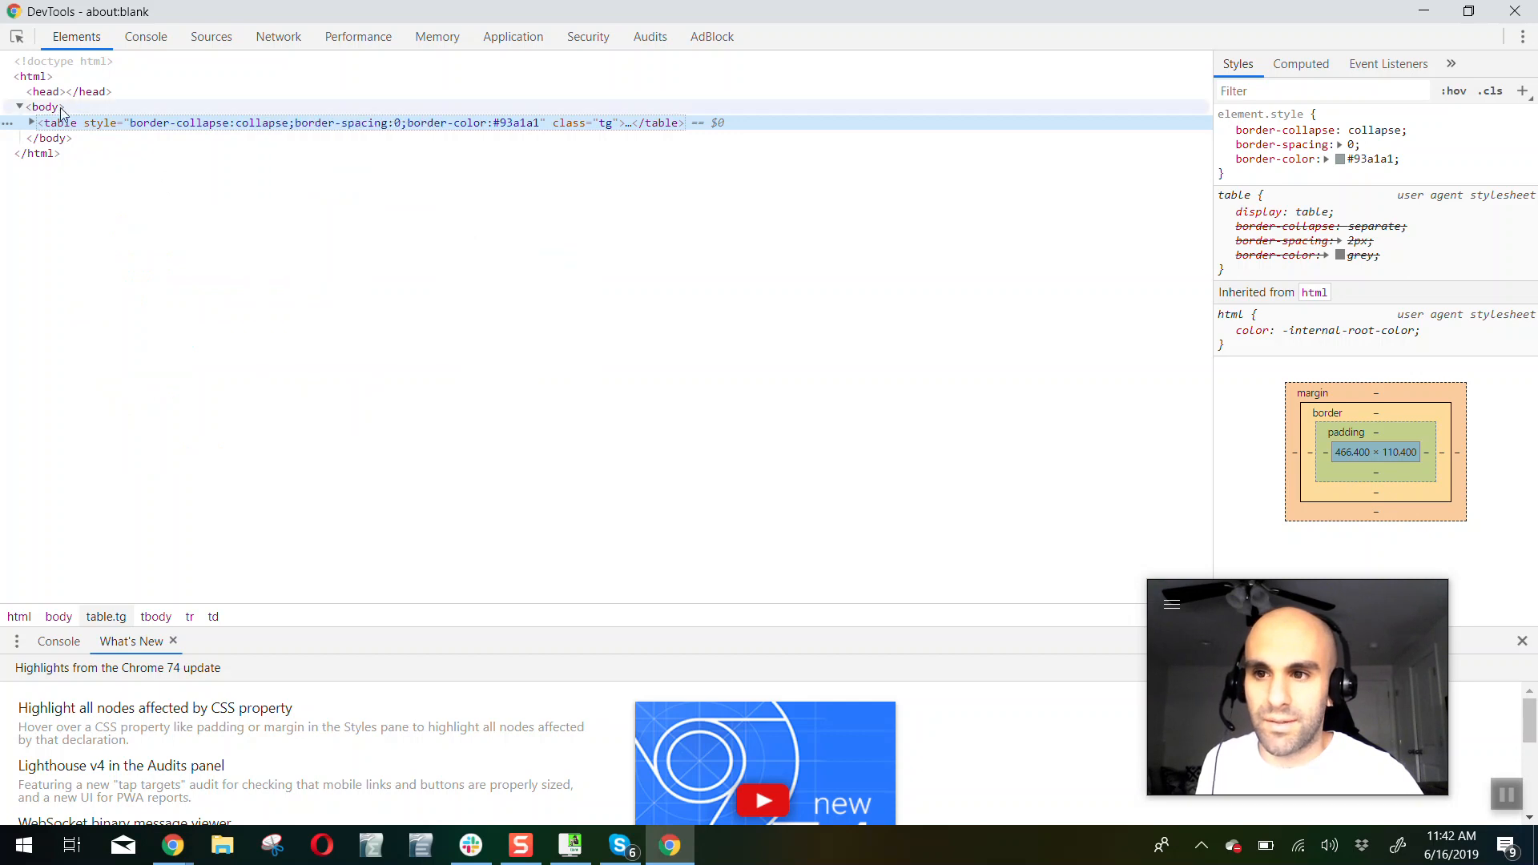
click(1515, 11)
Replace the HTML of the Test Table product's description in Shopify with the table element copied from DevTools
click(629, 15)
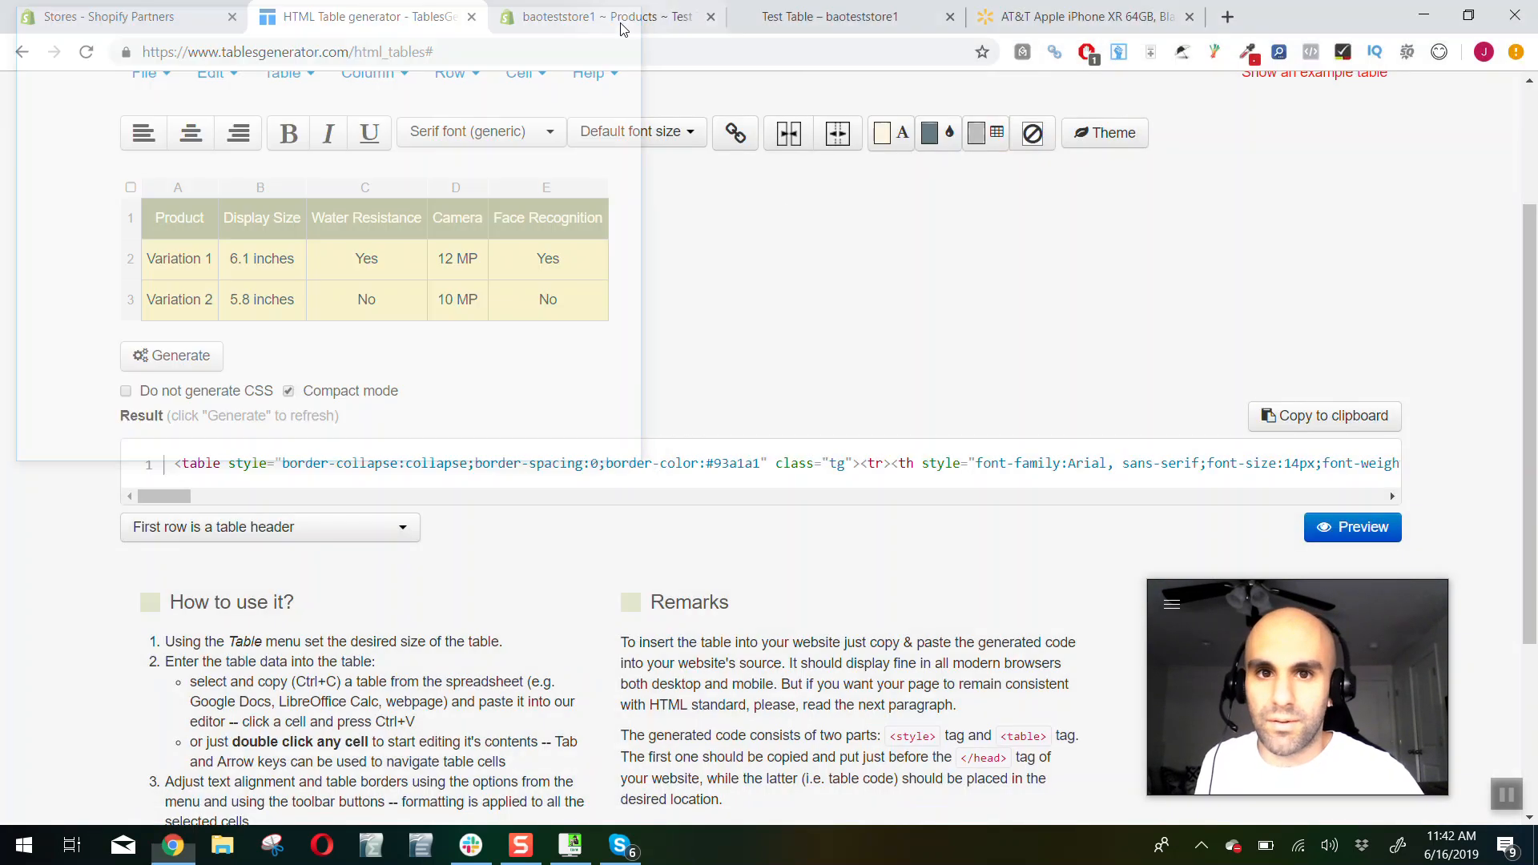
click(833, 16)
click(609, 16)
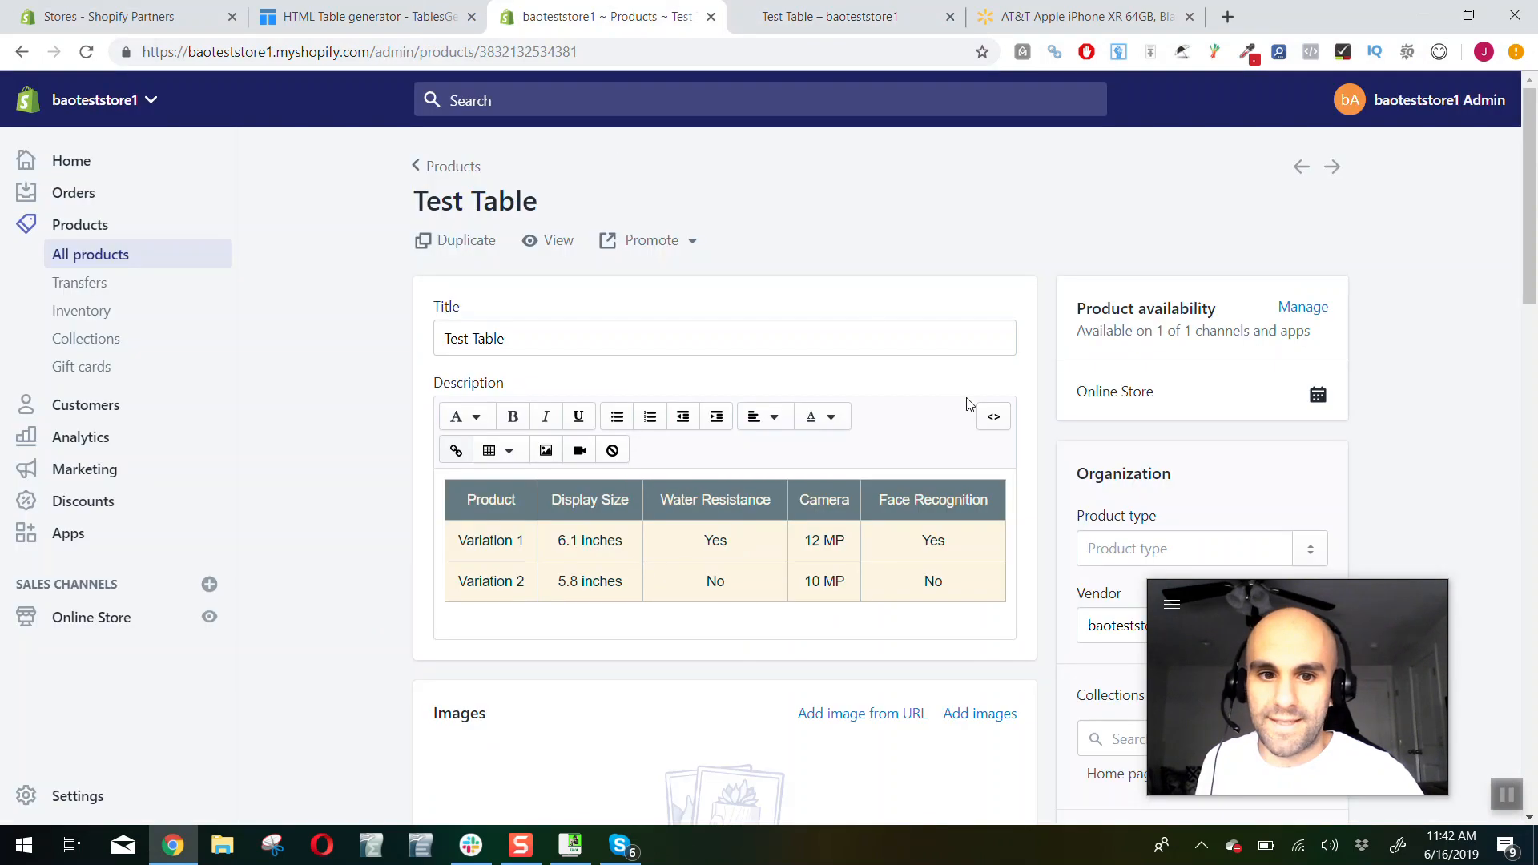
click(993, 417)
click(924, 480)
key(ctrl+a)
key(ctrl+v)
click(993, 416)
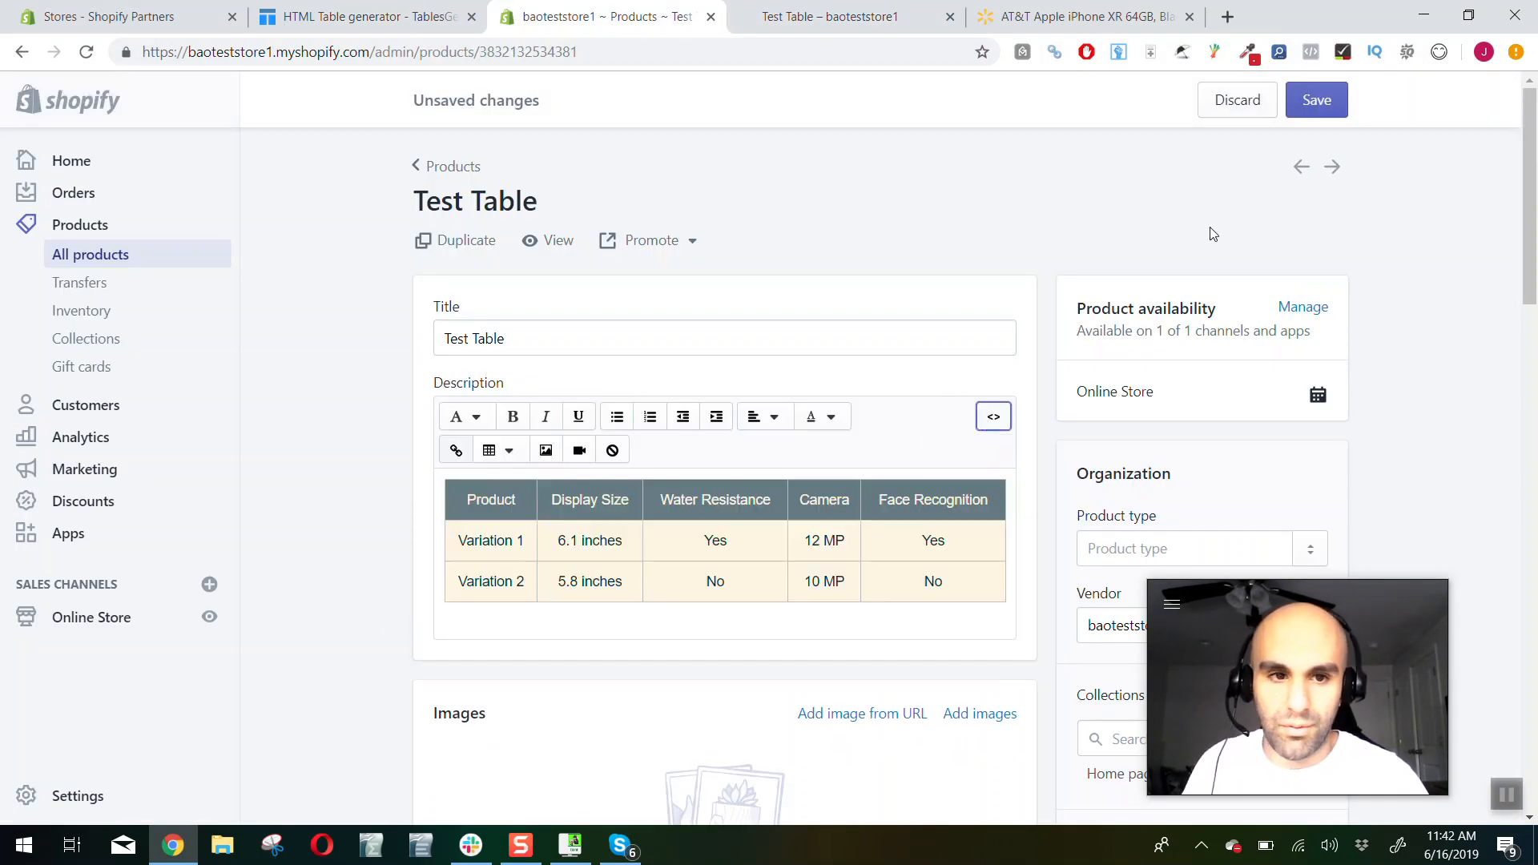
Save the Test Table product and reload its storefront page to check the pasted table
click(1316, 99)
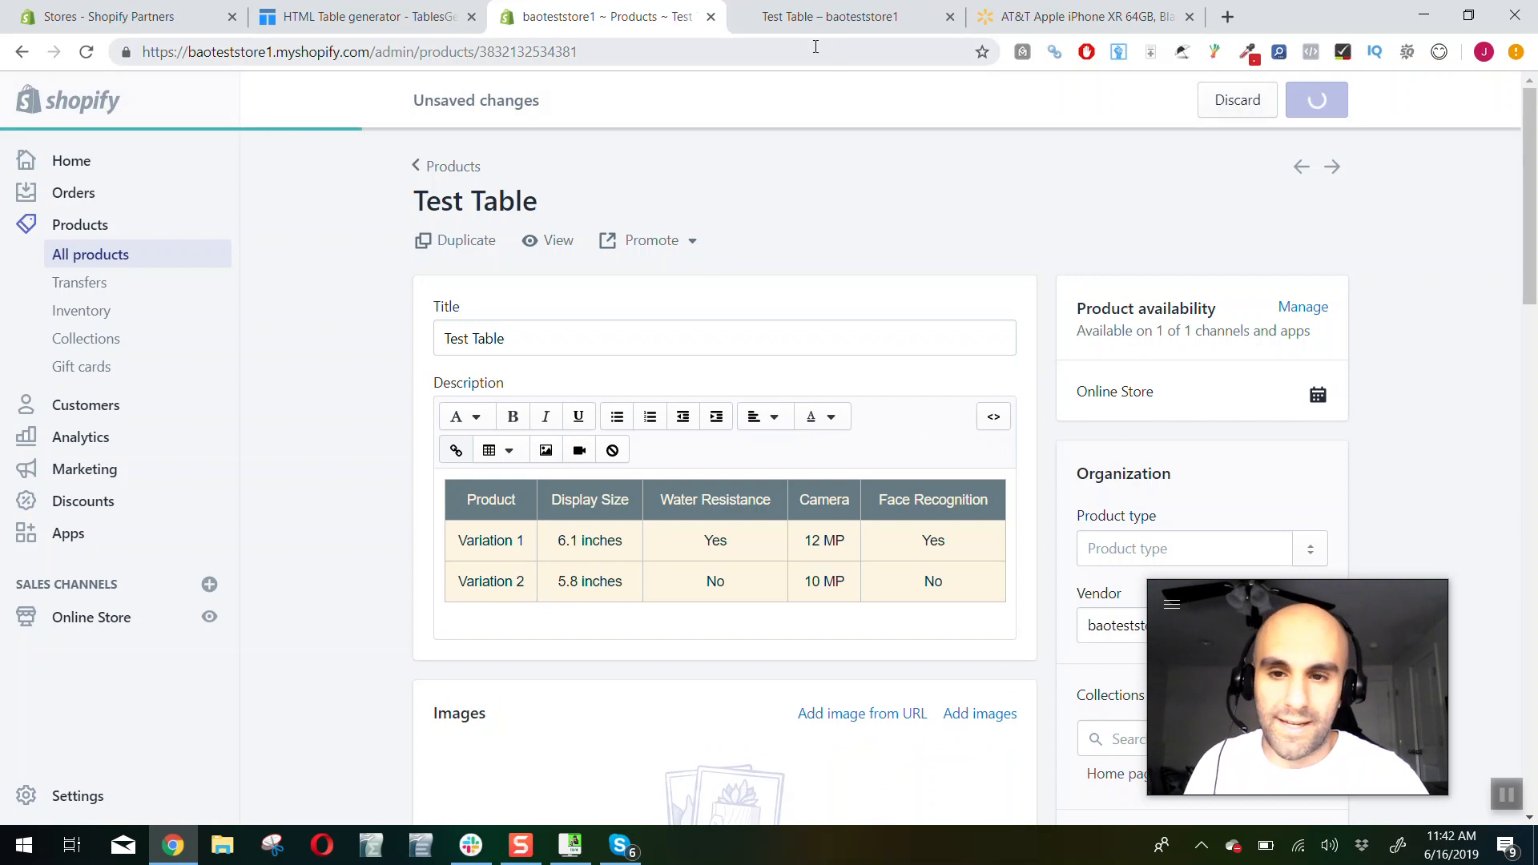
click(801, 17)
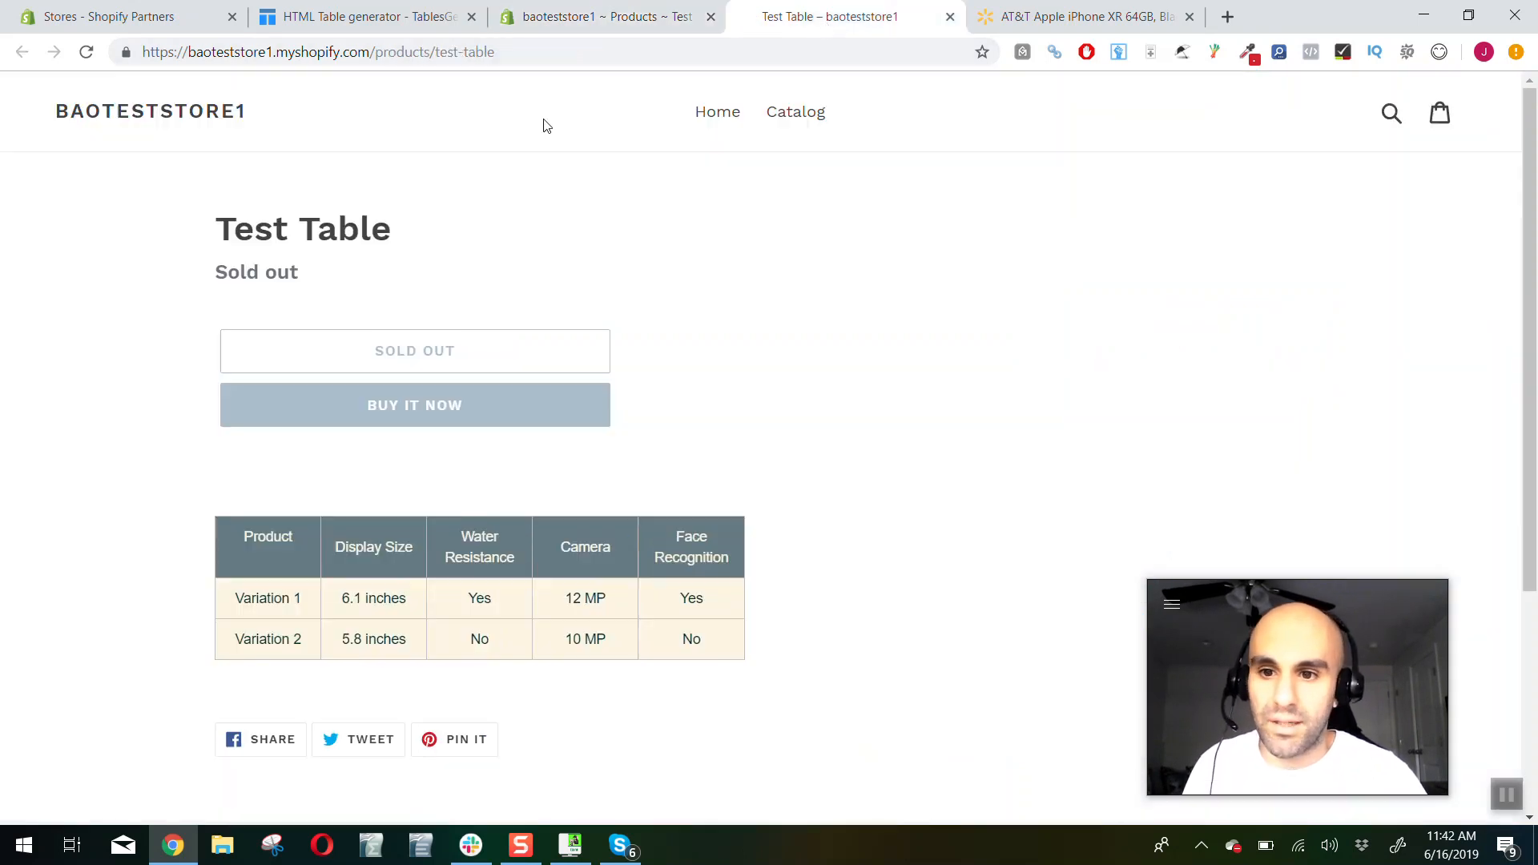
click(86, 53)
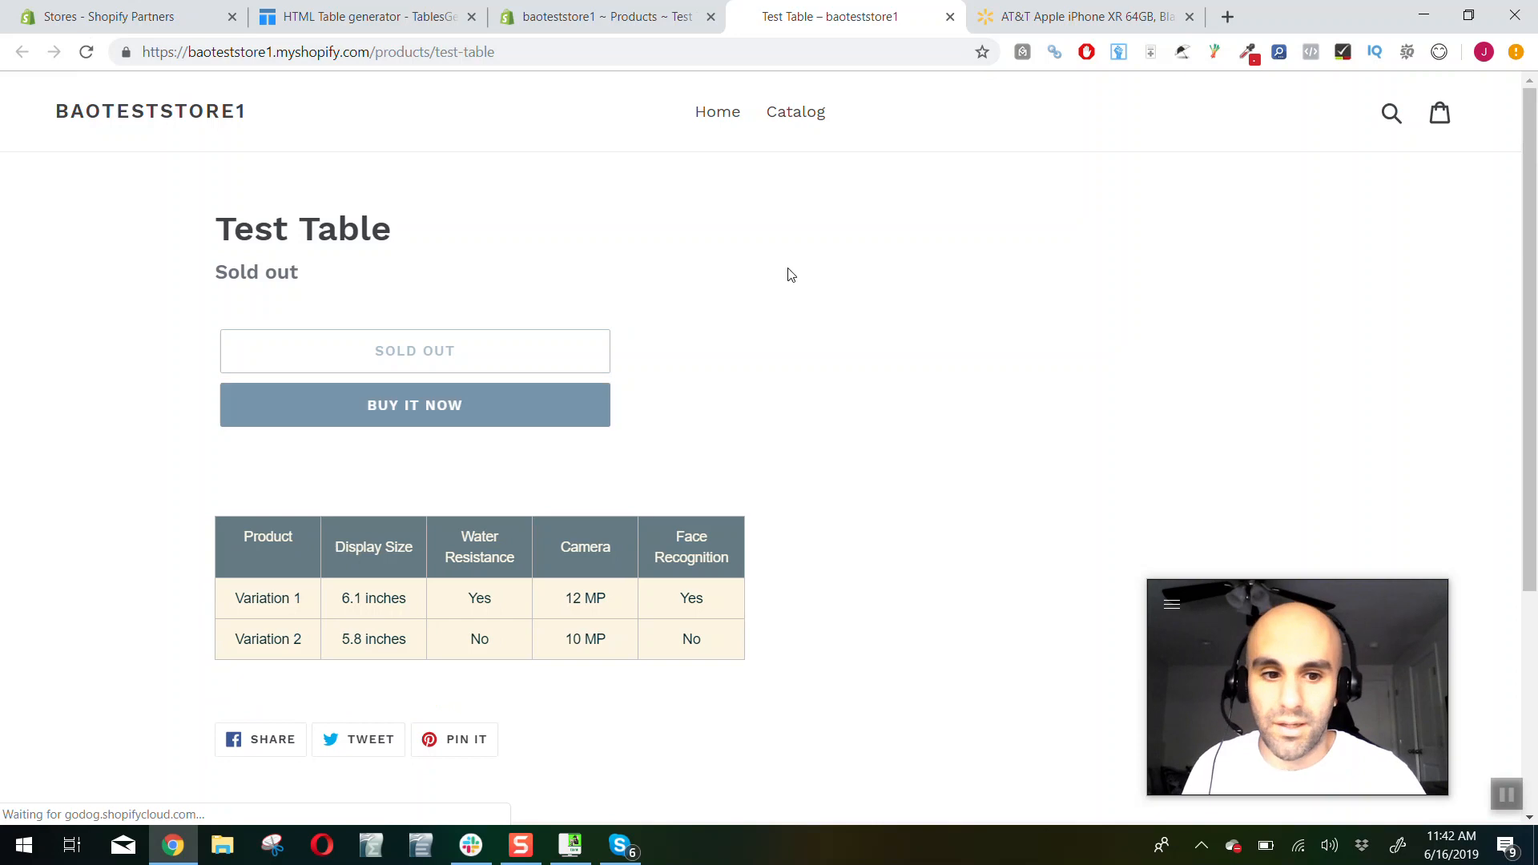